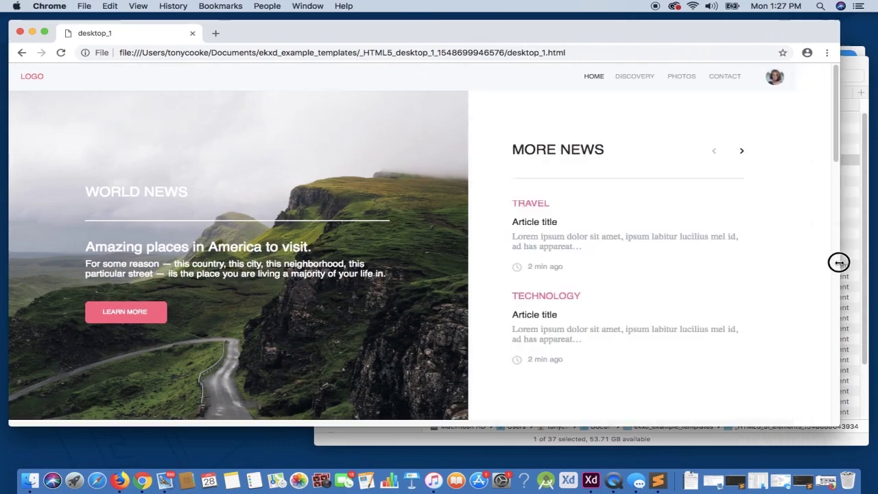
scroll(641, 272, "down", 10)
scroll(640, 273, "down", 5)
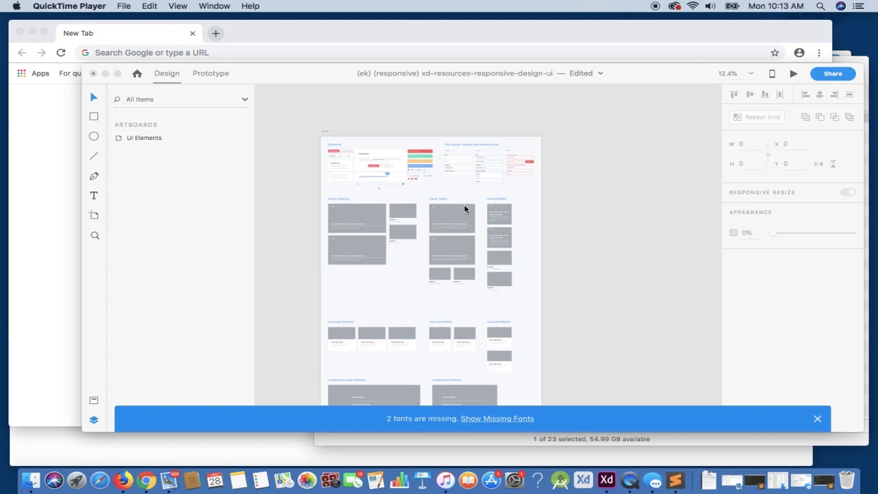
scroll(464, 208, "right", 3)
scroll(464, 209, "down", 2)
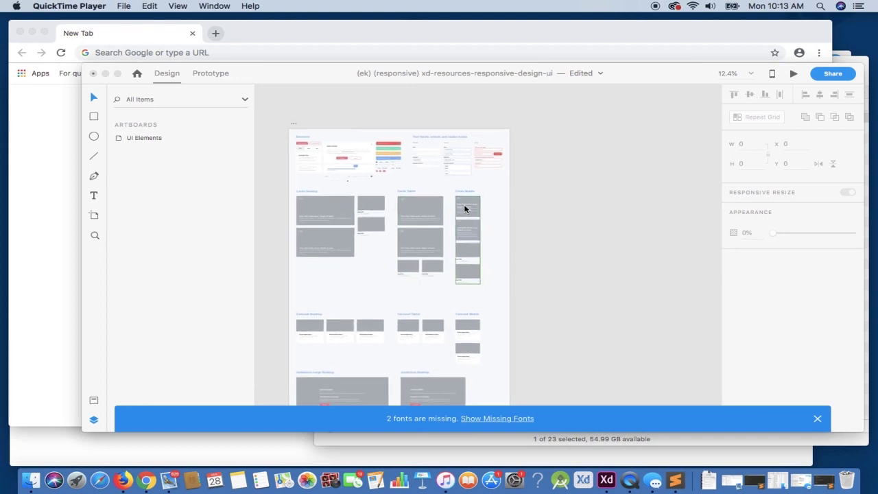
scroll(465, 209, "left", 1)
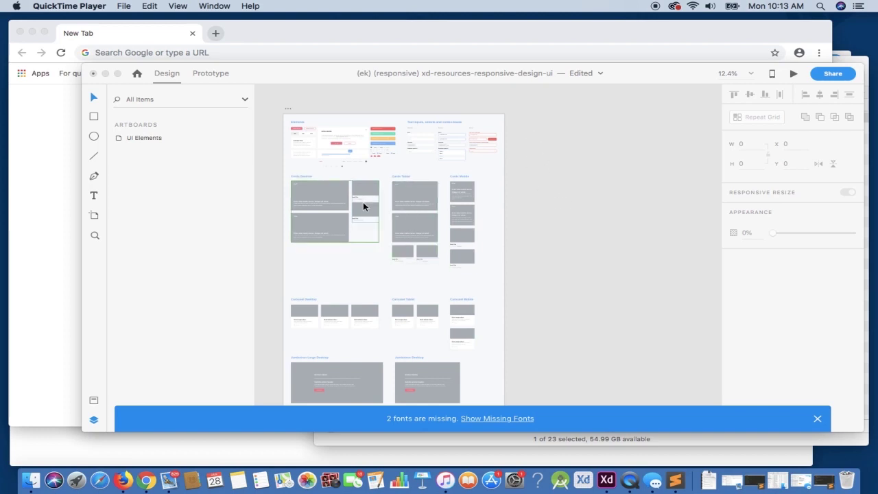
Draw a new artboard of about 1806 × 1600 on the empty canvas beside the UI Elements artboard.
left_click(93, 214)
scroll(438, 110, "left", 2)
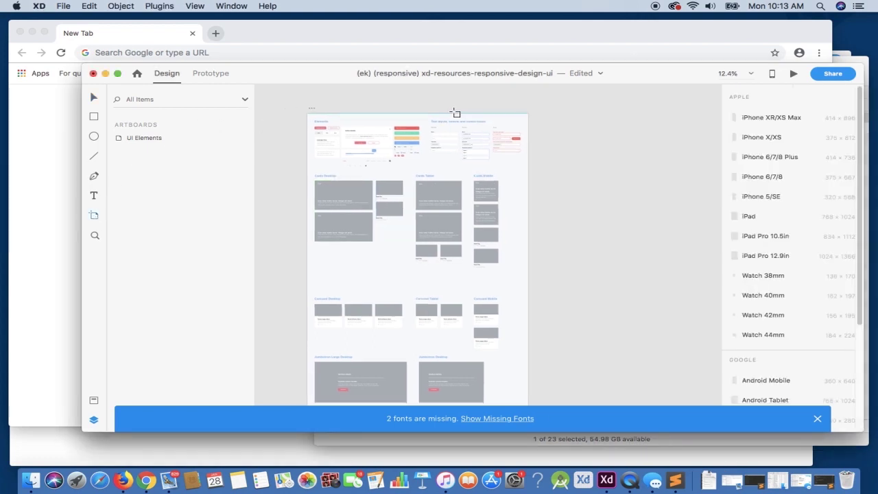
scroll(455, 112, "right", 3)
scroll(455, 111, "left", 1)
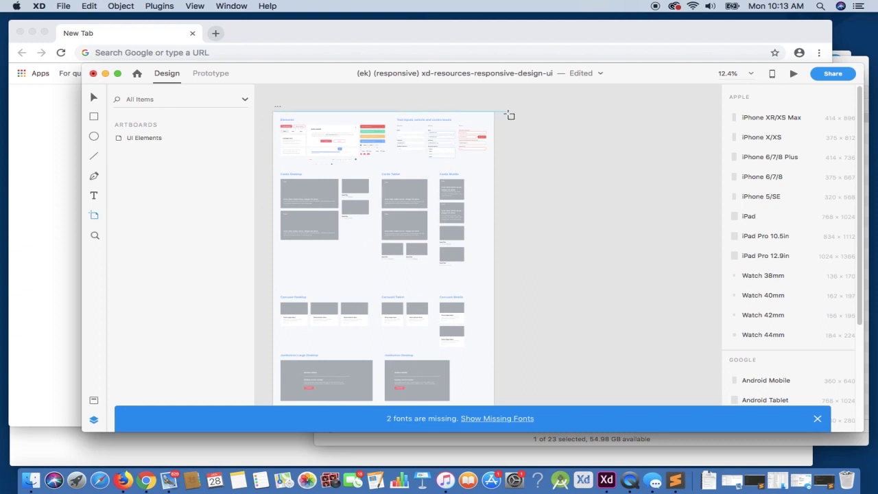
left_click_drag(510, 115, 642, 219)
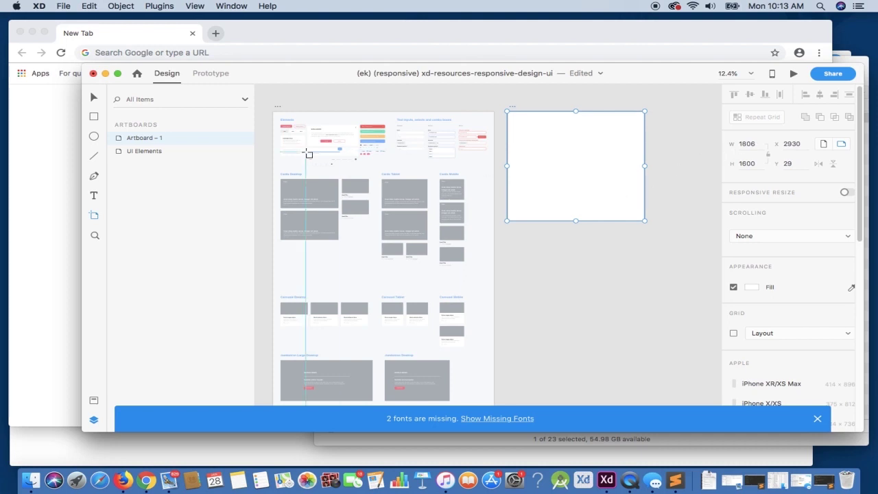
Copy the Cards Desktop component onto Artboard – 1 and place it near the artboard's upper-left corner, at about X 57, Y 53.
left_click(95, 100)
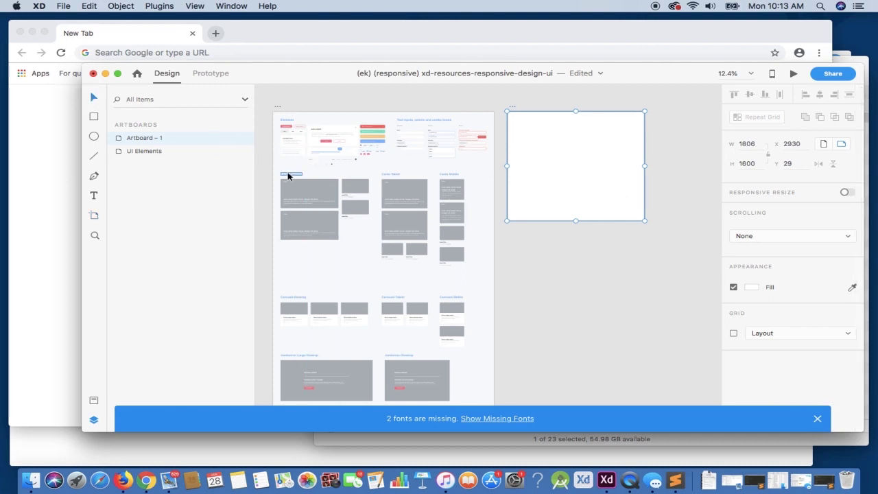
left_click(339, 205)
key("super+equal")
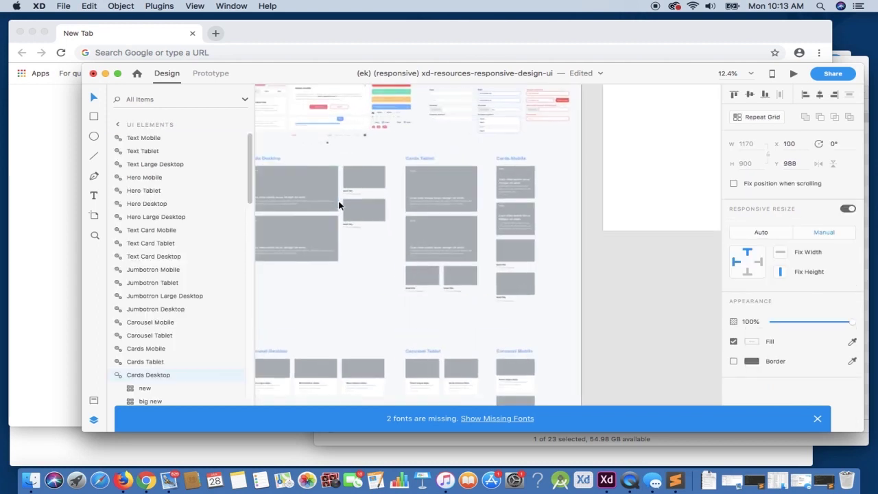
key("super+equal")
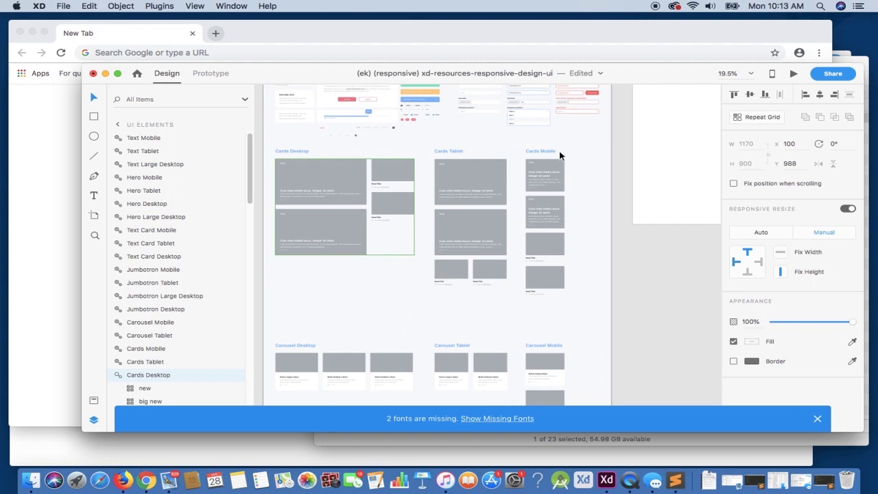
key("super+minus")
key("super+minus")
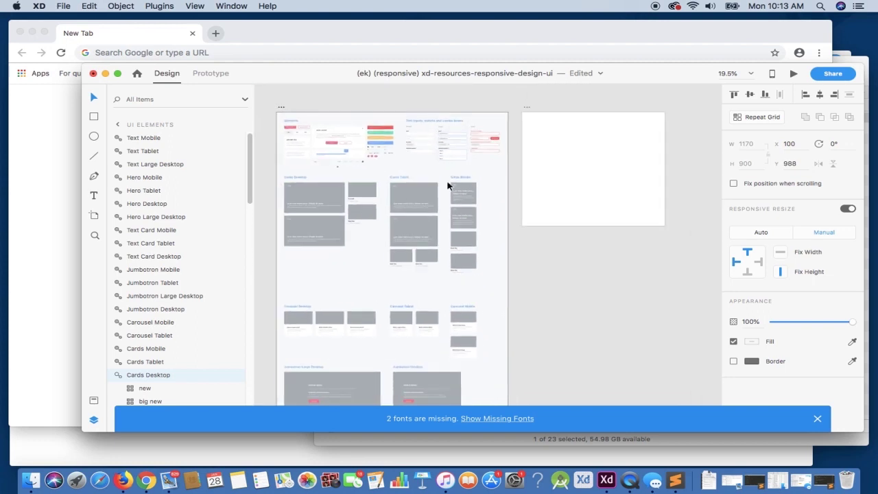
key("super+c")
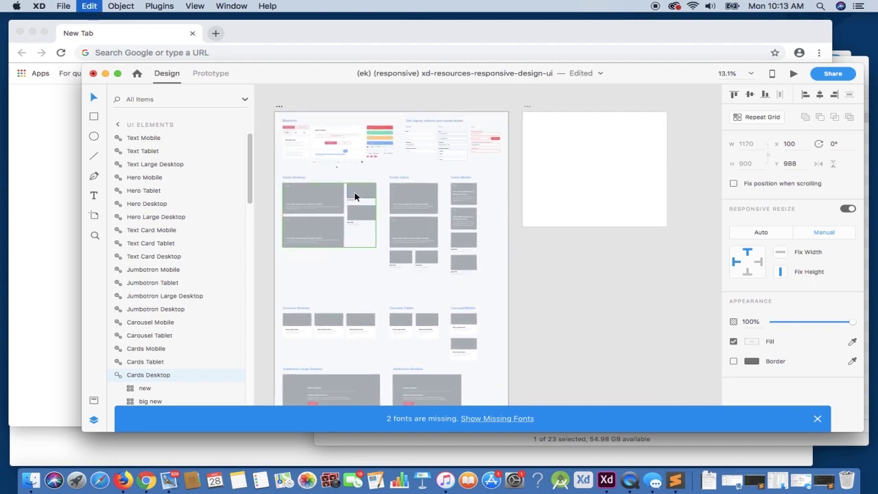
left_click(547, 146)
key("super+v")
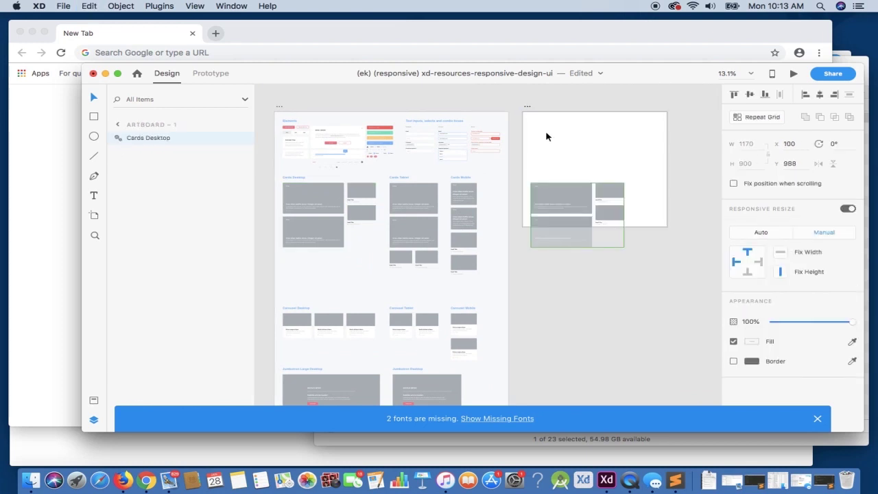
left_click_drag(574, 194, 571, 129)
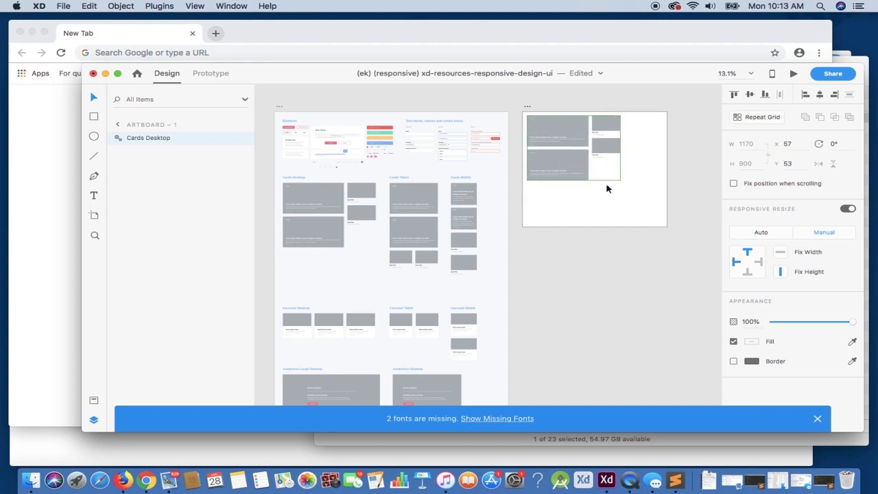
Examine the child elements inside the Cards Desktop, Cards Tablet and Cards Mobile components.
scroll(606, 186, "up", 5)
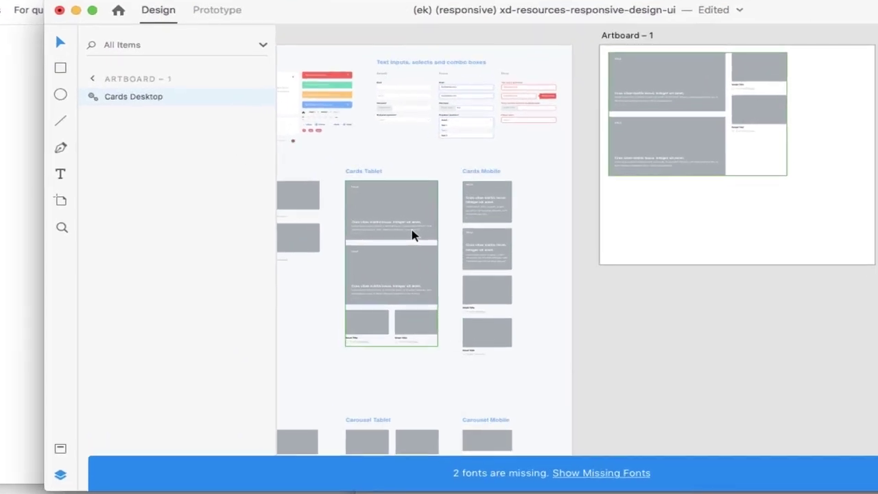
double_click(665, 92)
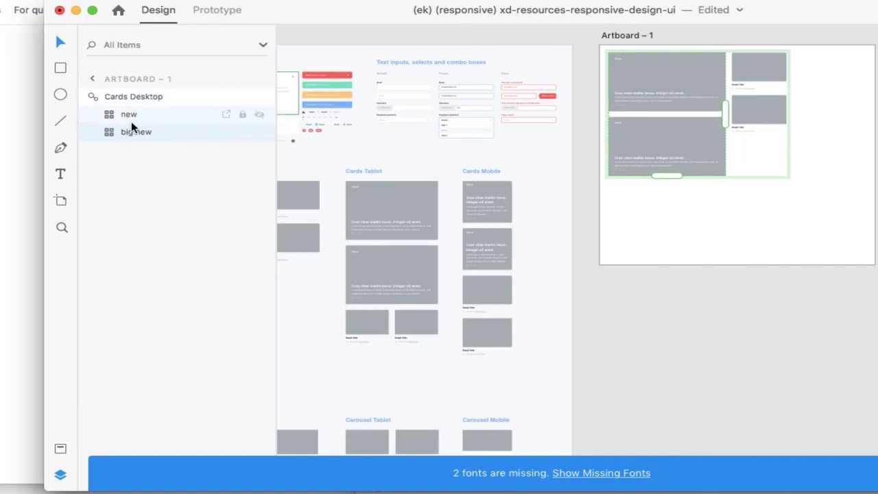
double_click(400, 202)
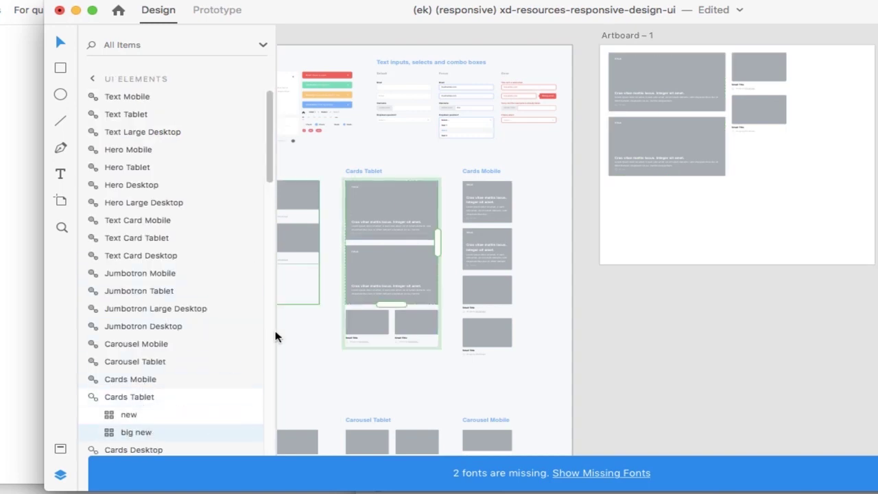
left_click(484, 213)
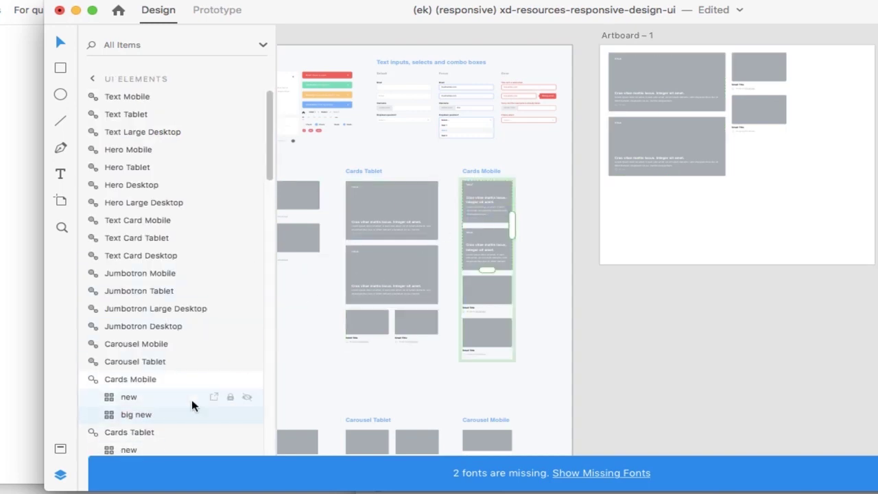
Copy Cards Tablet onto Artboard – 1, align it with Cards Desktop's upper-left corner, and stack it below Cards Desktop in the layer order.
left_click(384, 218)
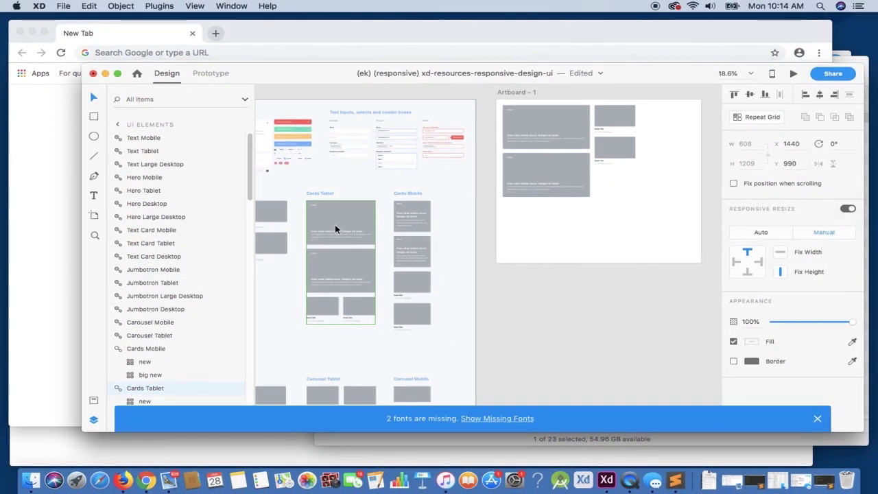
left_click(542, 140)
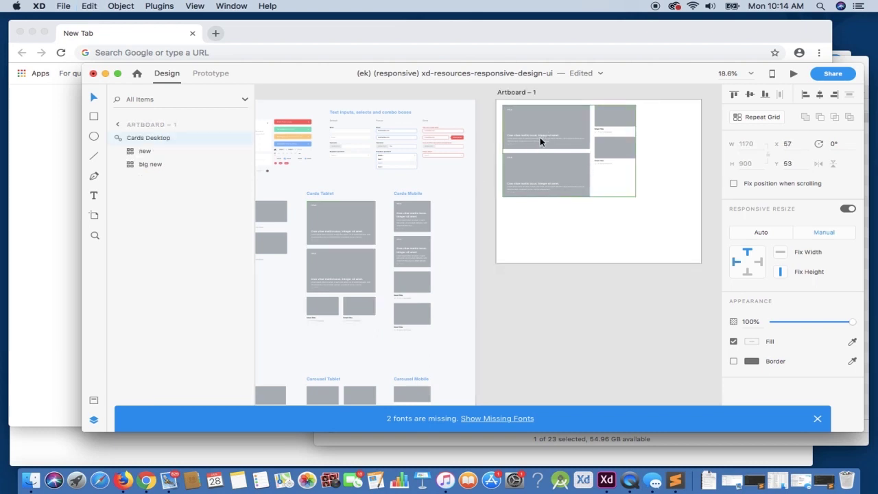
left_click(561, 225)
key("super+v")
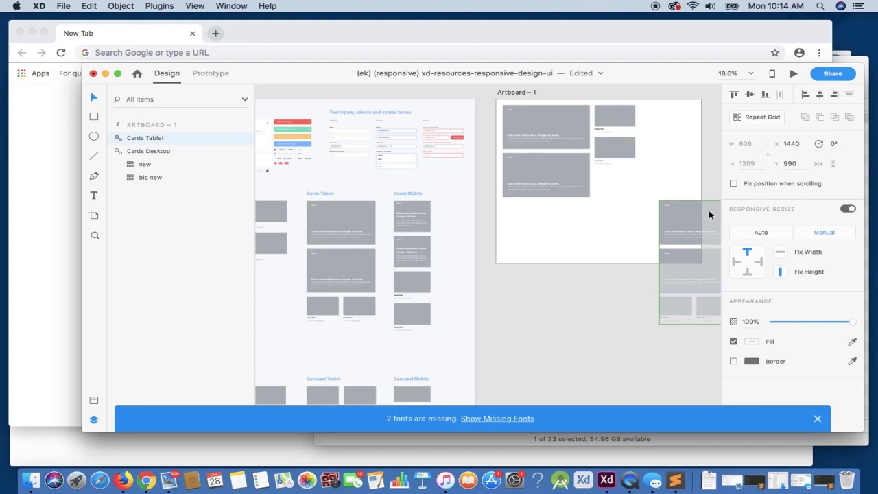
left_click_drag(679, 219, 632, 186)
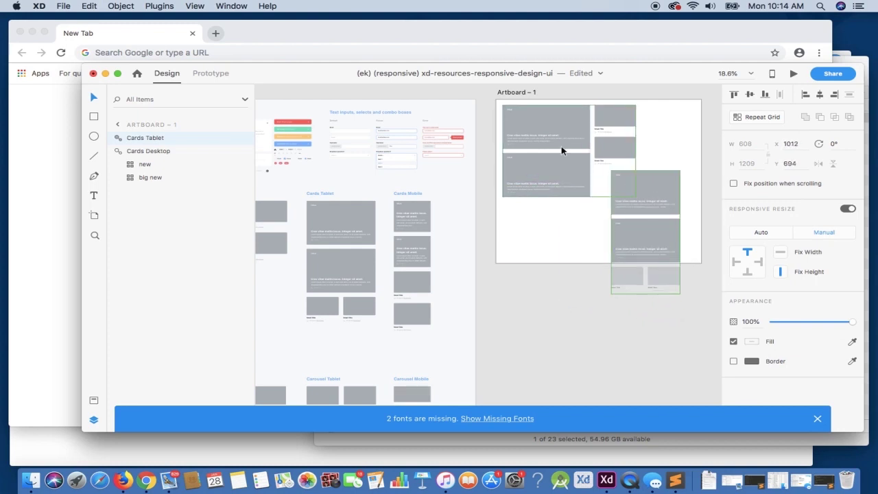
left_click_drag(651, 190, 545, 126)
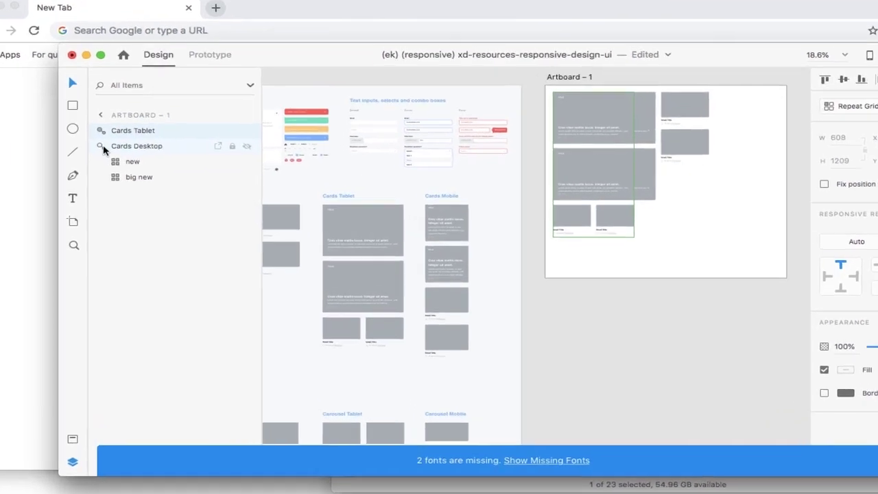
left_click(119, 148)
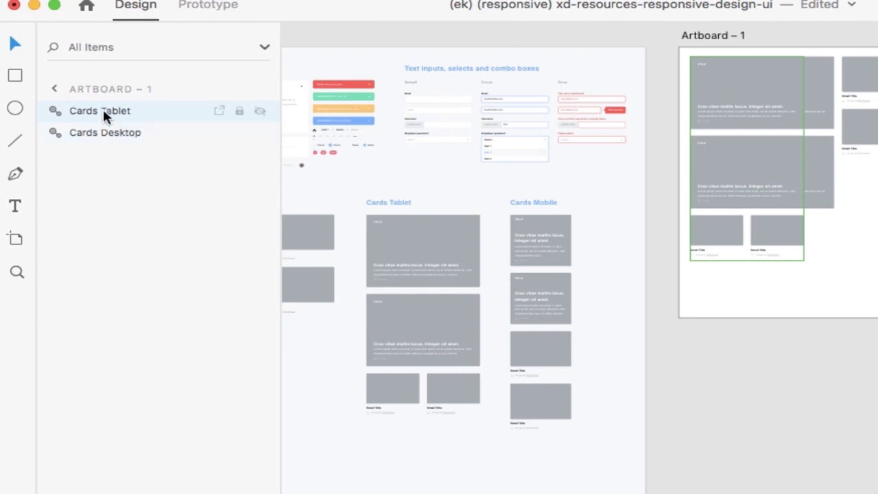
left_click_drag(107, 133, 107, 111)
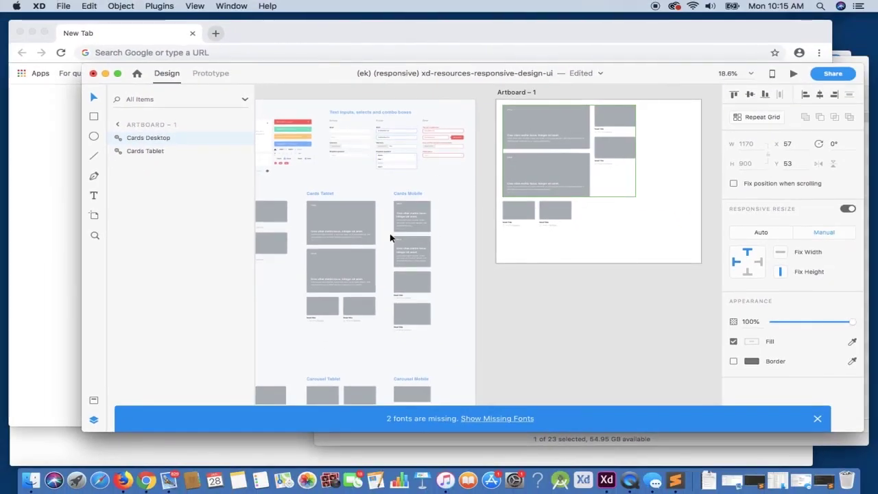
Copy Cards Mobile onto Artboard – 1 at X 57, Y 53 and move it below Cards Tablet in the layer order.
left_click(477, 258)
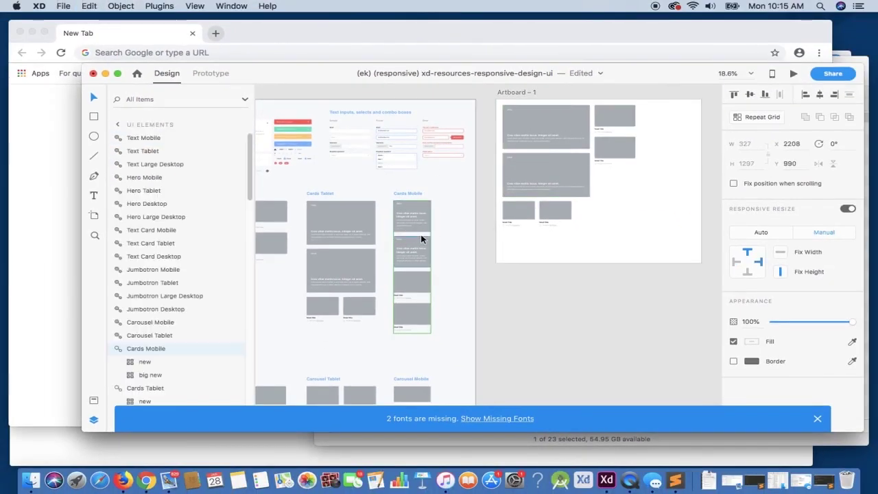
left_click(621, 206)
key("super+v")
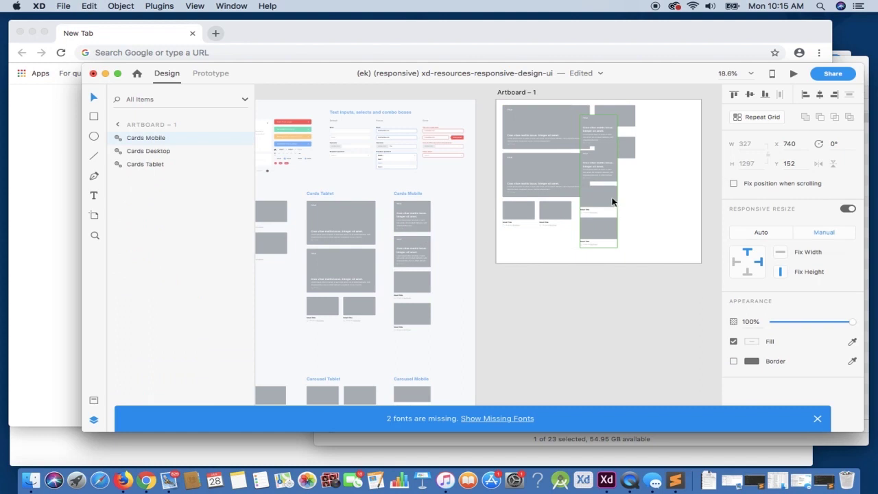
left_click_drag(608, 172, 533, 161)
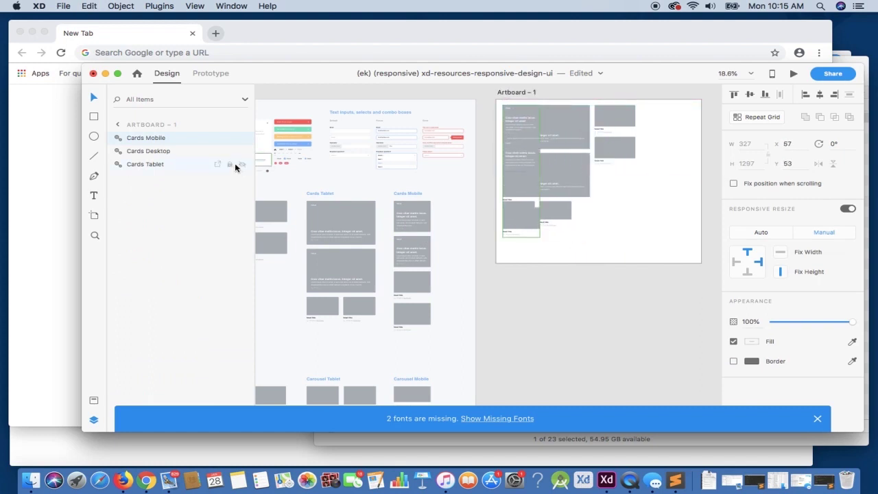
left_click_drag(137, 139, 139, 165)
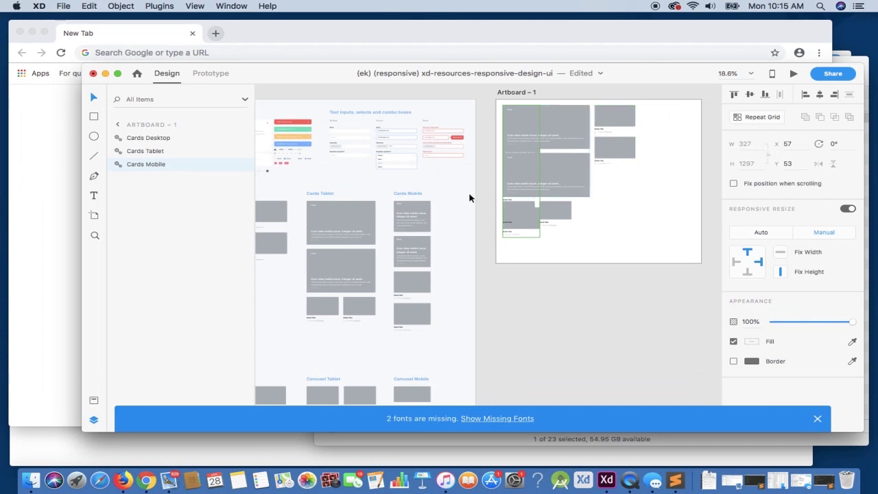
Rename the Cards Desktop layer on Artboard – 1 to "${css|screen:default} Cards Desktop".
double_click(134, 140)
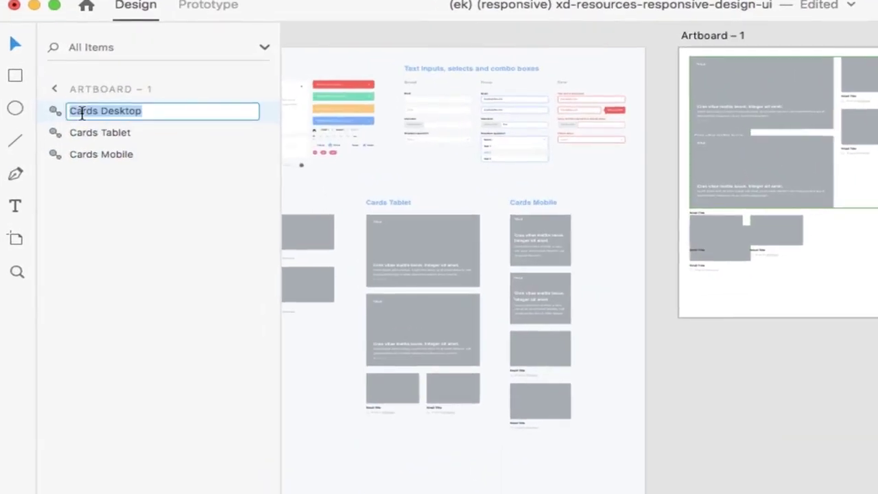
left_click(70, 113)
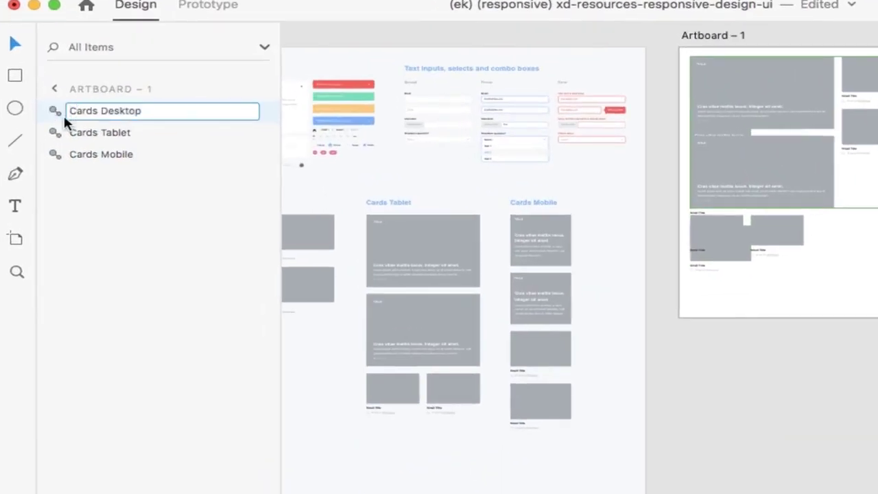
type("$(")
type("css")
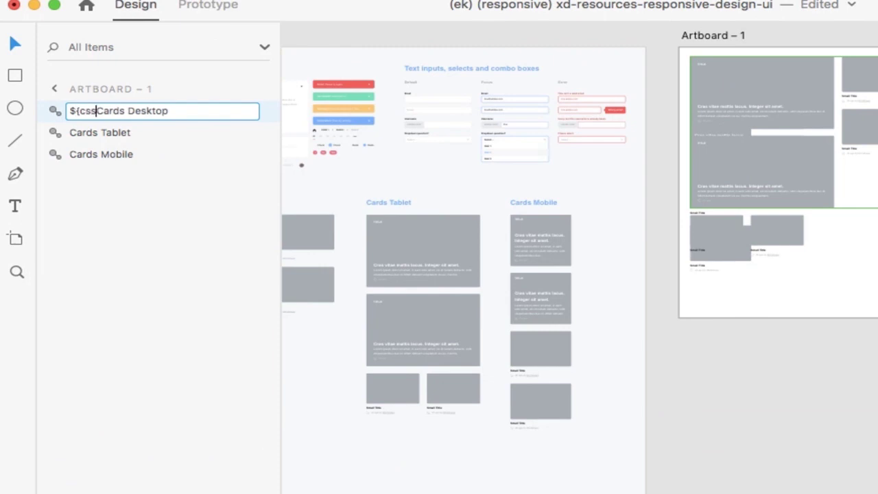
type("|screen")
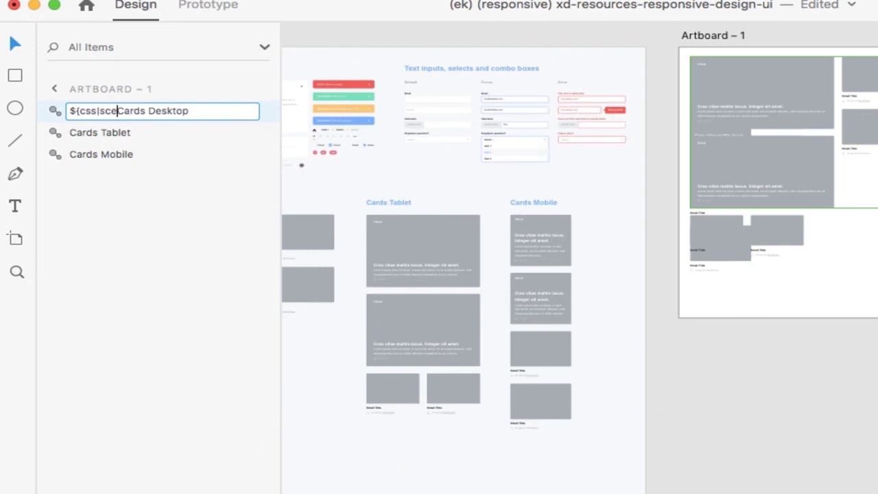
type(":")
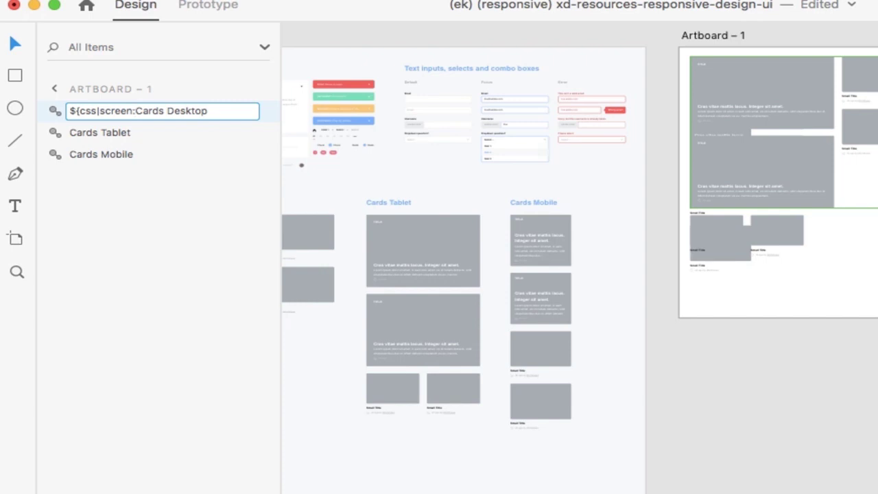
type("de")
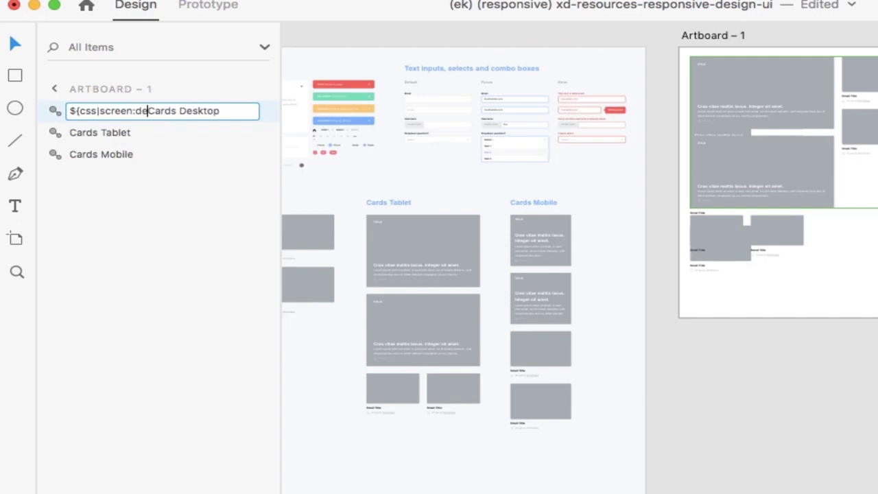
type("fault}")
key("Return")
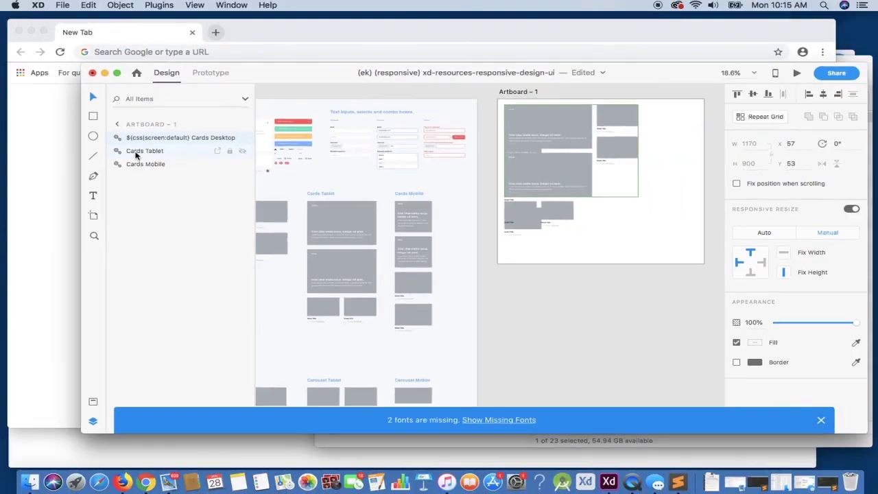
Rename the Cards Tablet layer on Artboard – 1 to "${css|screen:600} Cards Tablet".
left_click(133, 152)
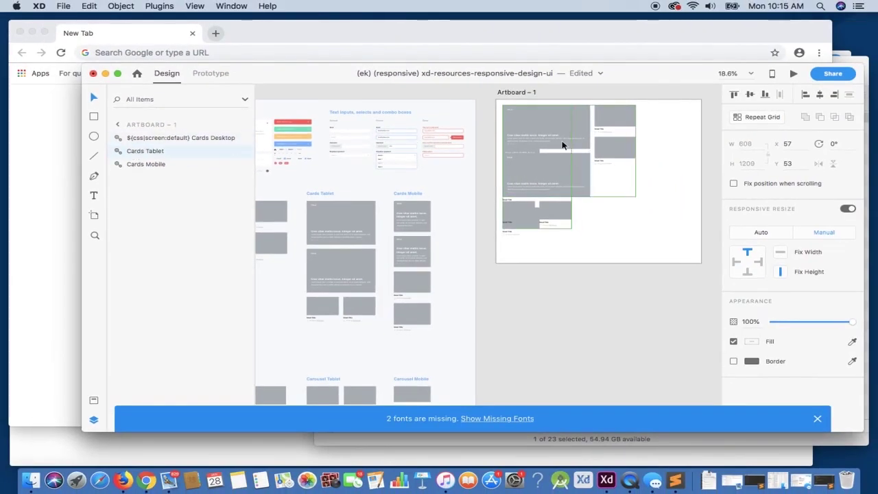
double_click(132, 151)
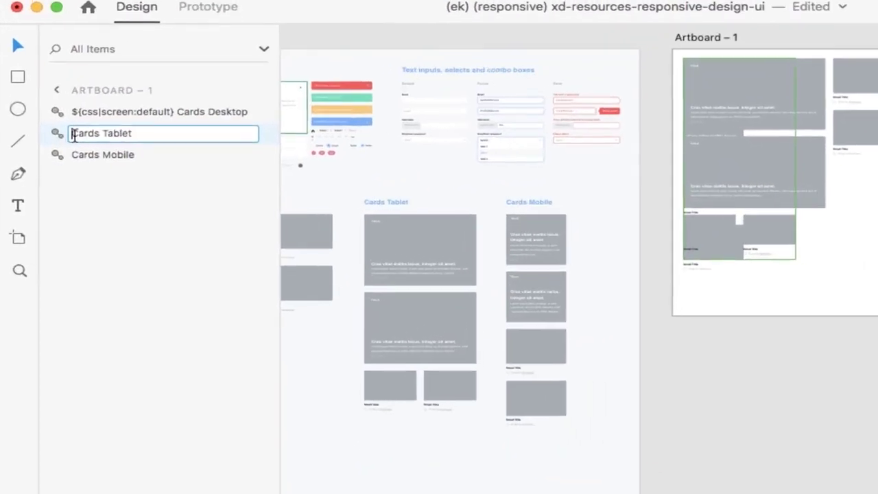
type("${css|screen:600}")
key("Return")
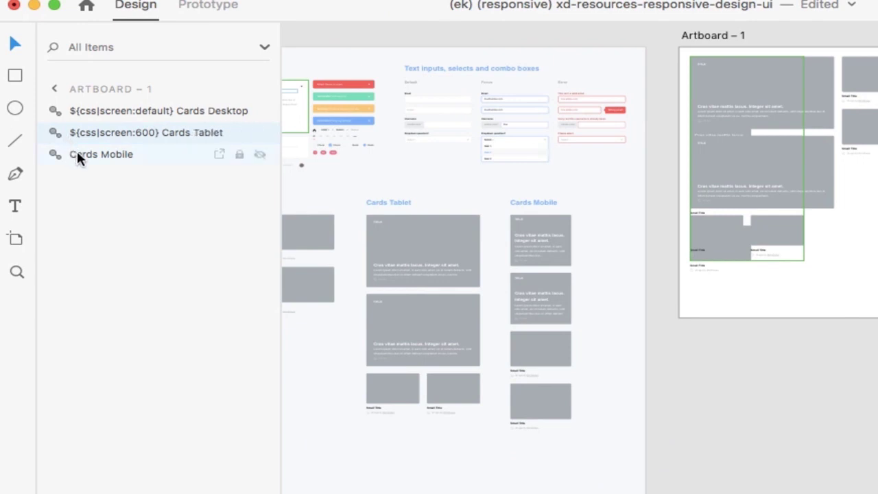
Rename the Cards Mobile layer on Artboard – 1 to "${css|screen:320} Cards Mobile".
left_click(60, 157)
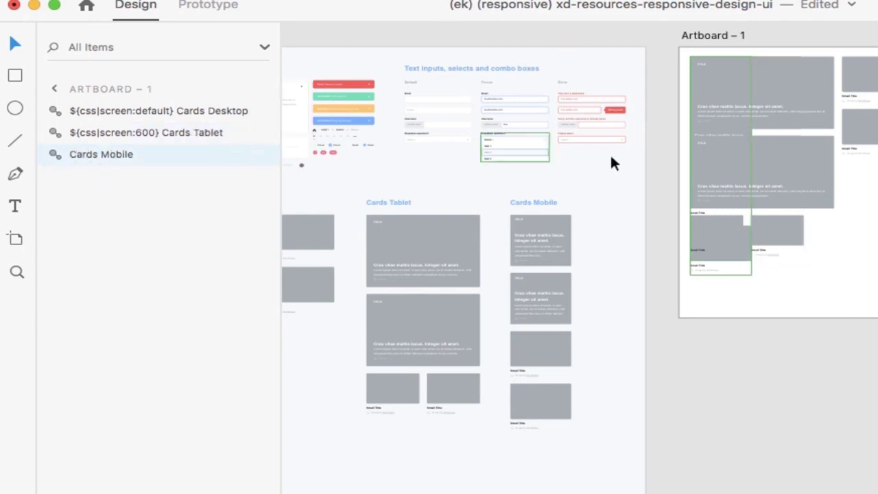
double_click(74, 156)
left_click(69, 155)
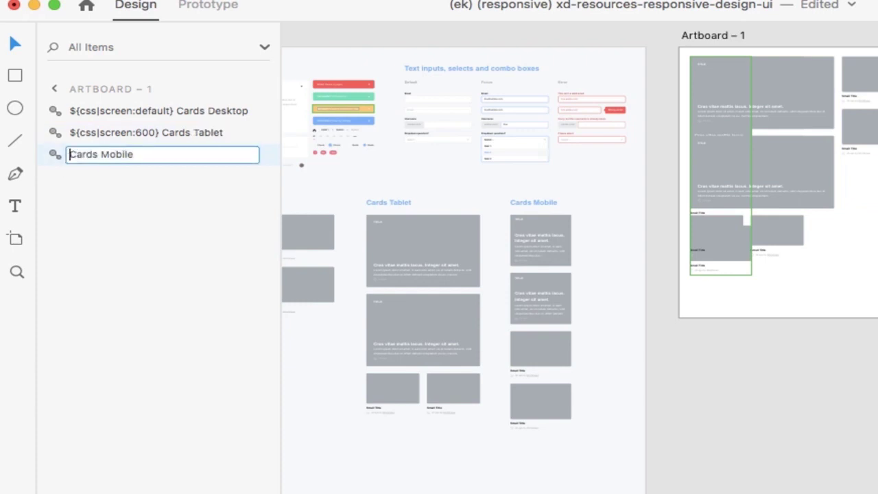
type("${css")
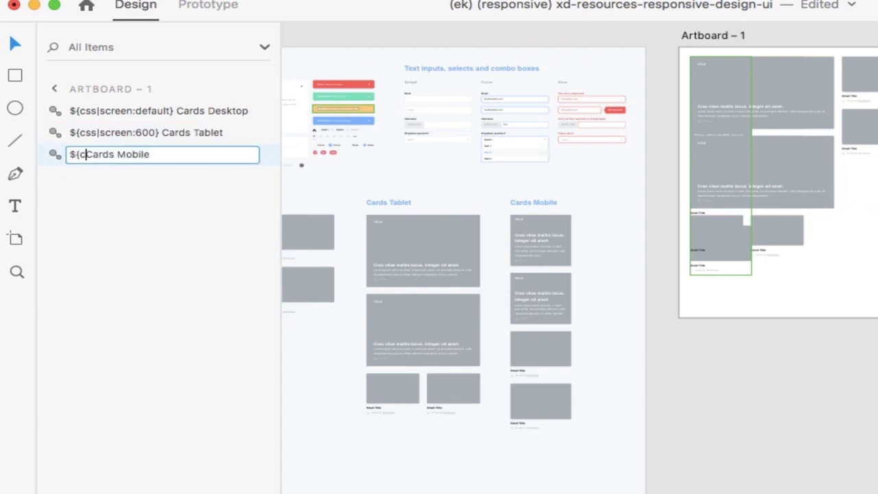
type("|screen")
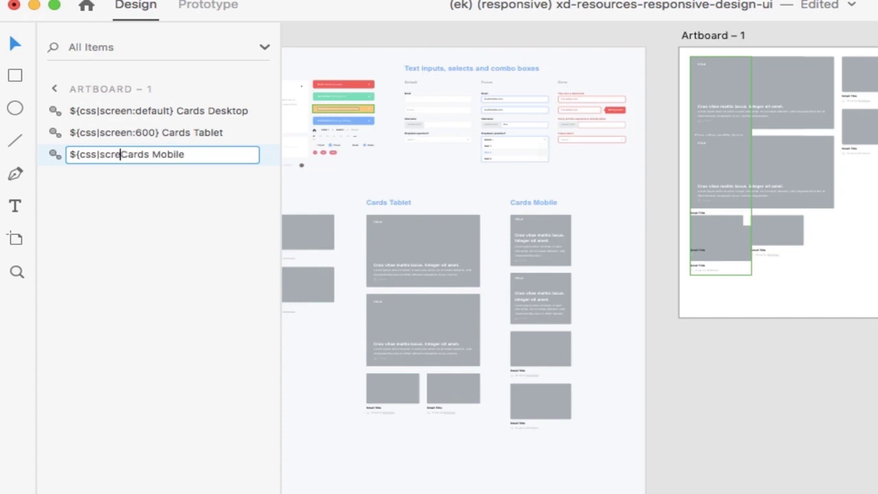
type("320}")
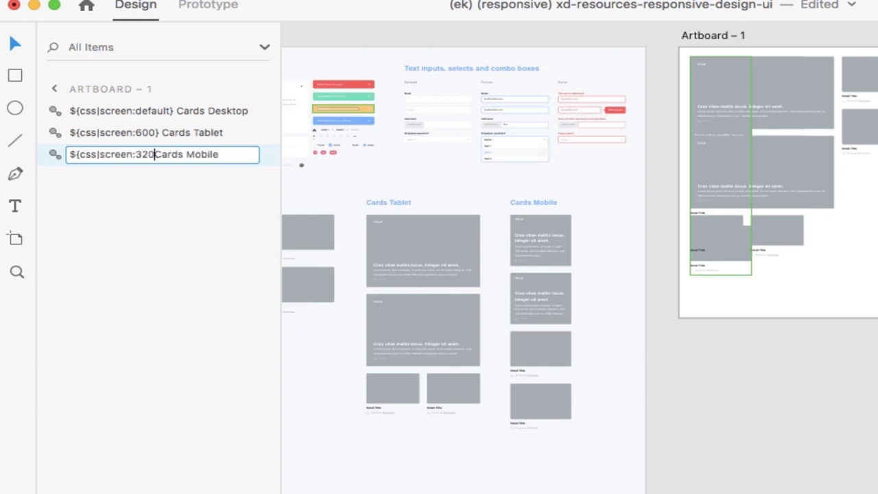
key("Return")
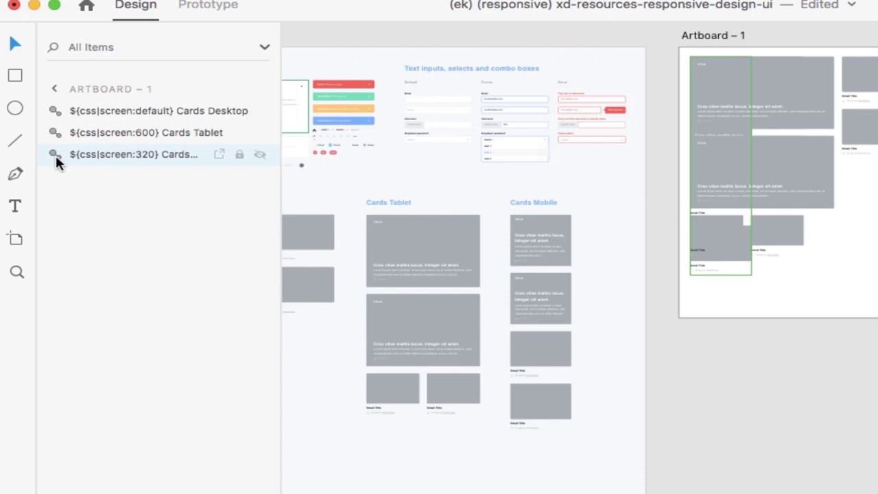
double_click(125, 134)
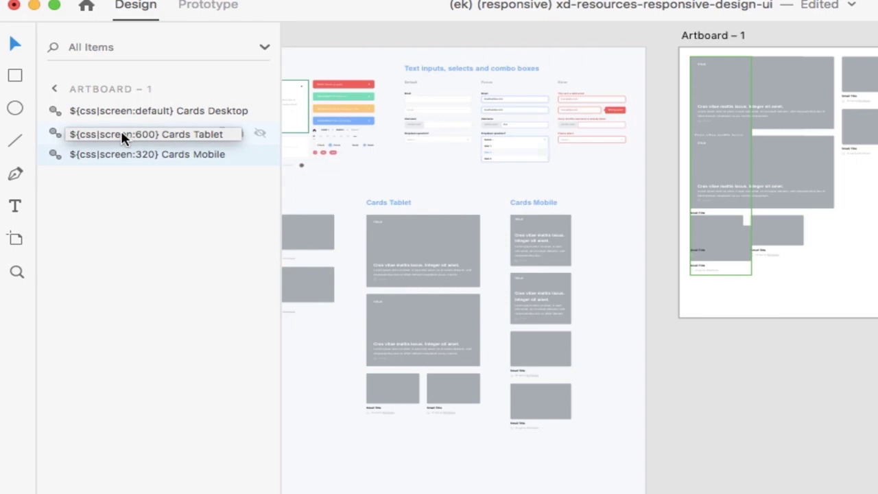
key("Return")
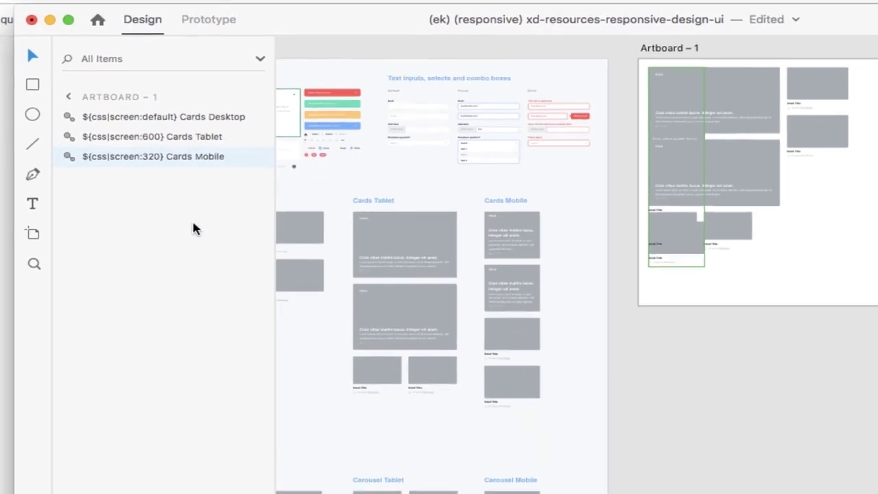
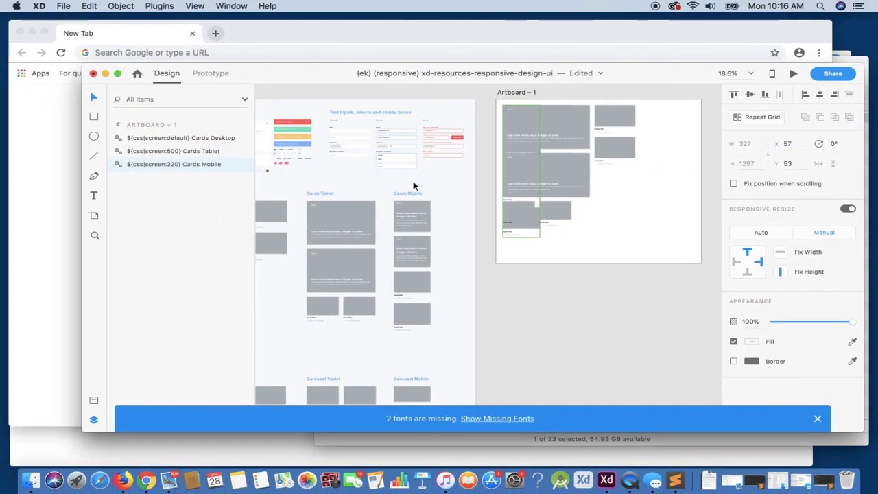
Examine the UI Elements artboard's dimensions and the stacked card components on Artboard – 1.
left_click(467, 183)
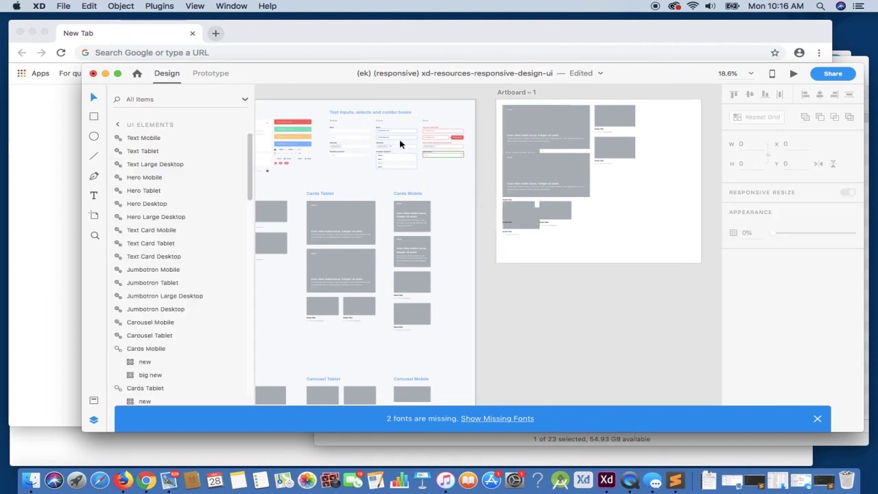
left_click(519, 259)
left_click(483, 210)
left_click(471, 206)
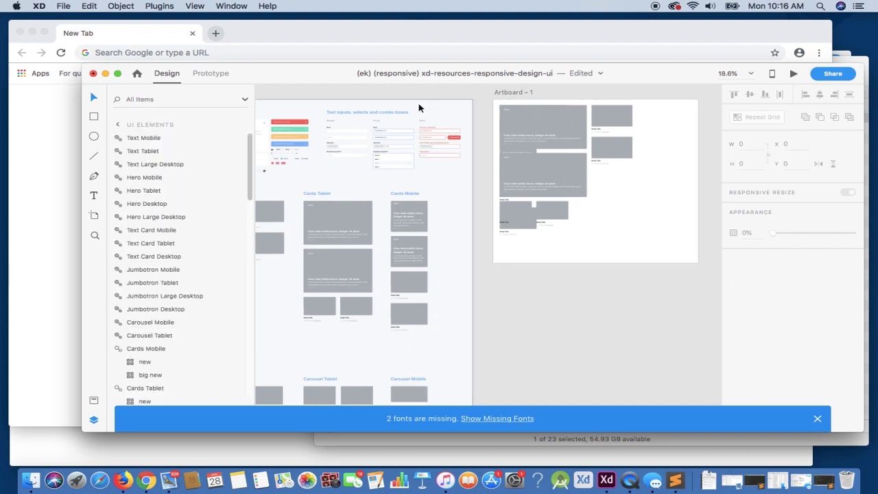
scroll(407, 109, "right", 3)
scroll(406, 113, "left", 5)
scroll(406, 112, "up", 2)
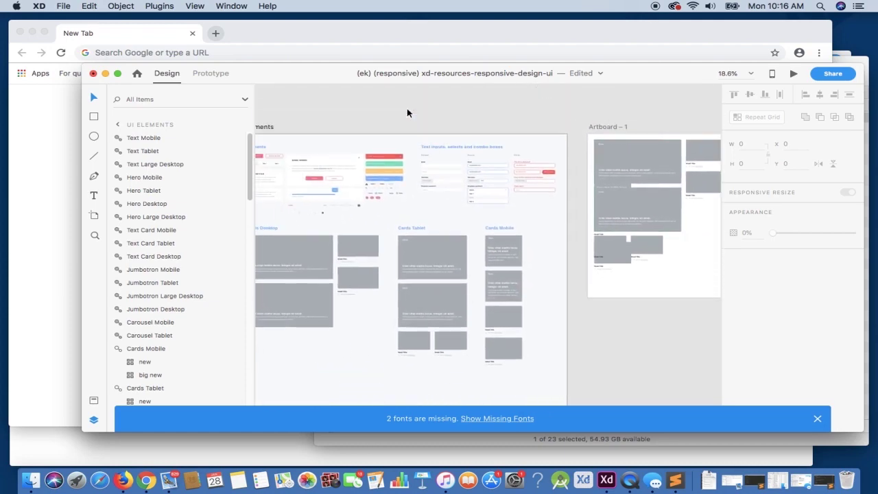
left_click(266, 127)
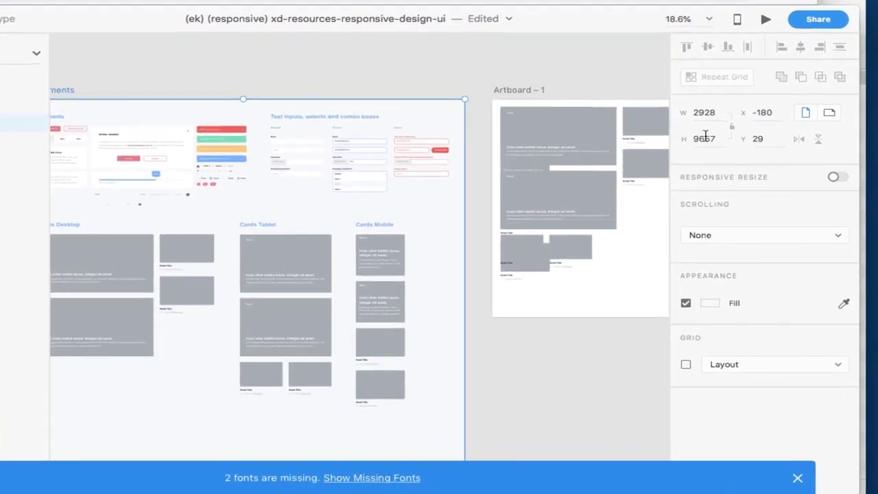
scroll(443, 308, "right", 8)
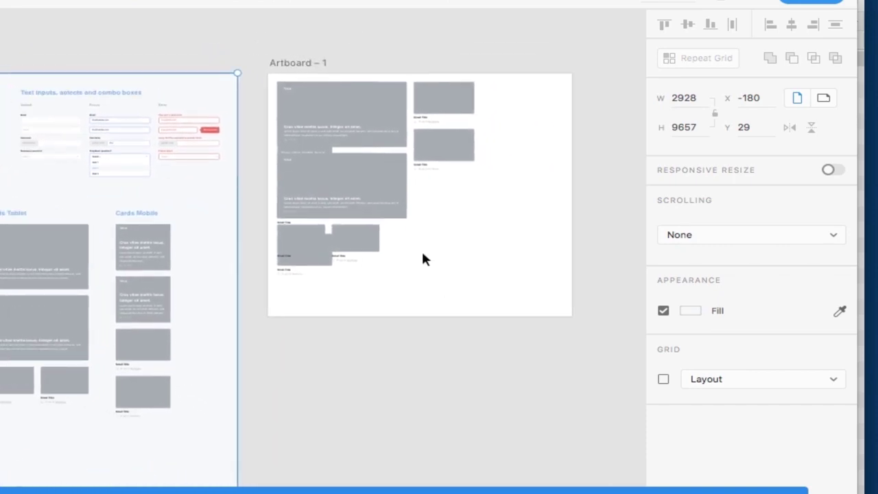
left_click(397, 109)
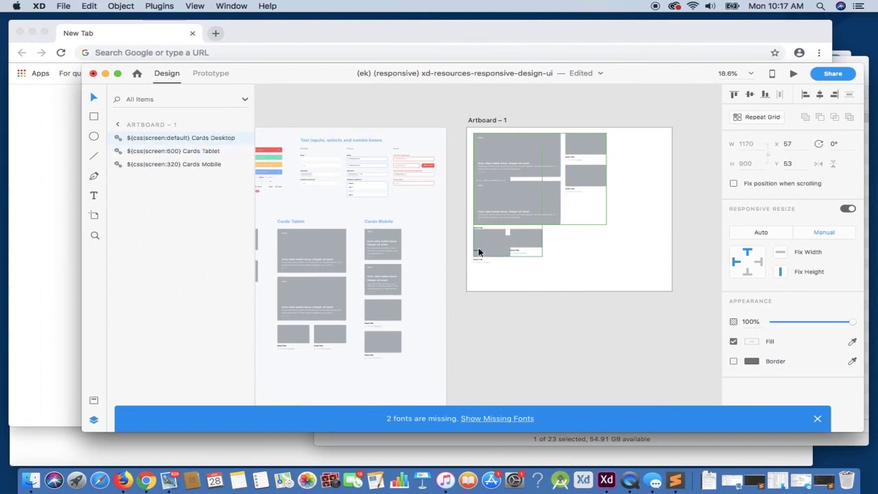
Export the document as HTML5 with the Export Now plugin into the ekxd_example_templates folder.
left_click(491, 305)
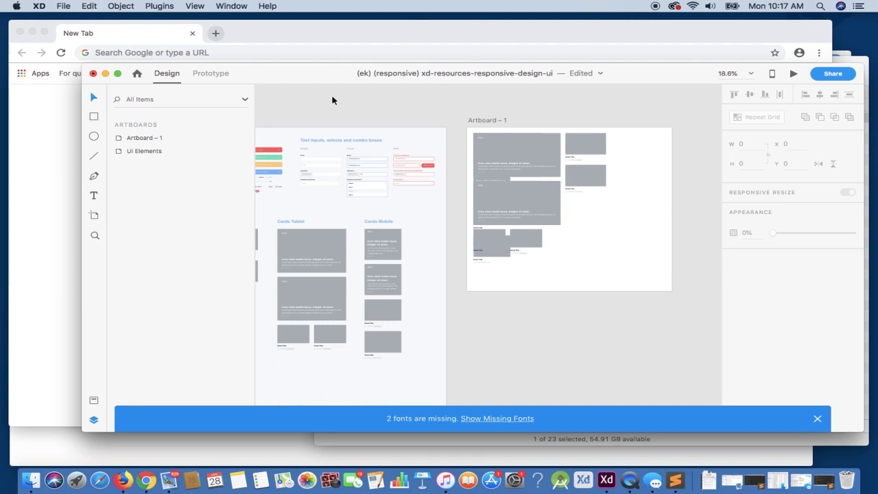
left_click(159, 6)
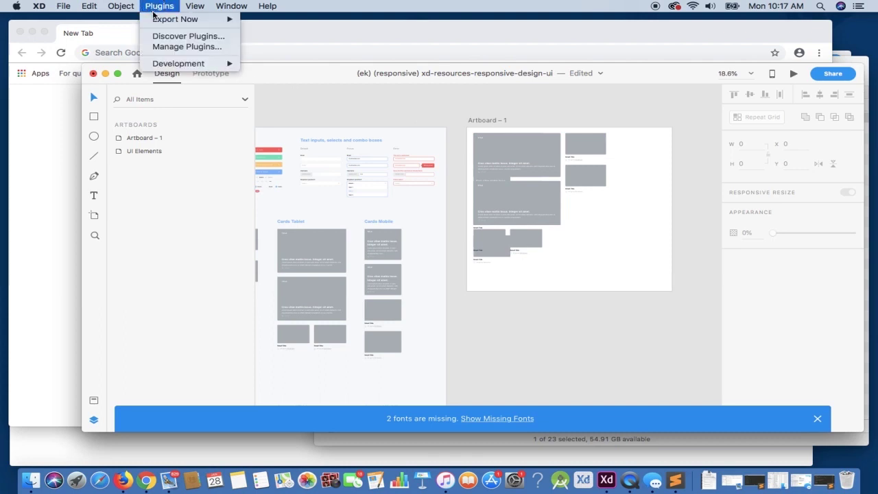
mouse_move(168, 20)
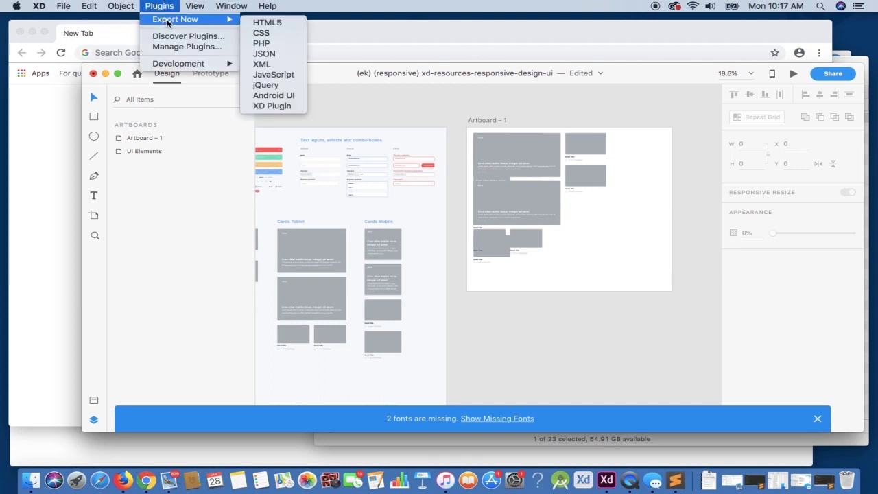
left_click(269, 24)
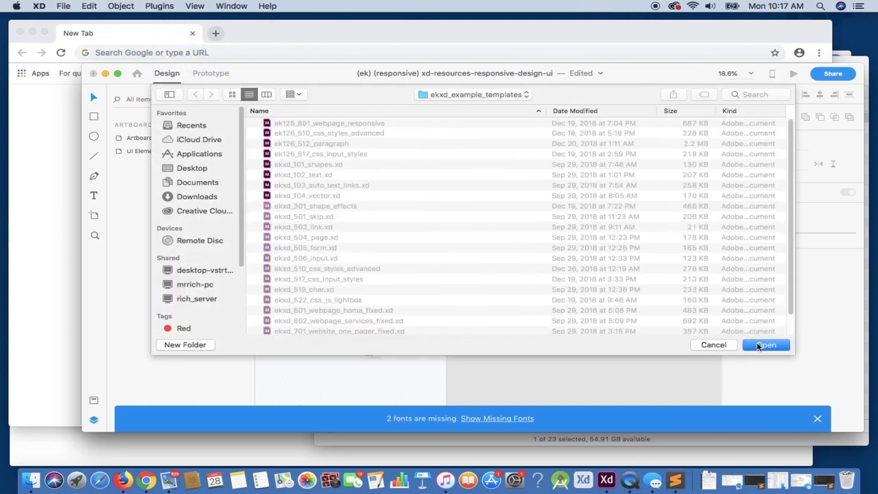
left_click(759, 349)
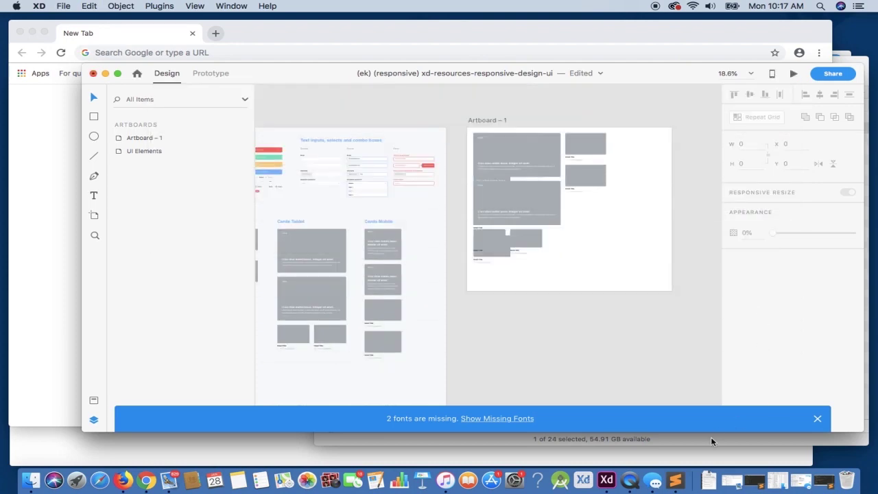
Switch to Finder, expand the exported _HTML5_ui_elements folder, and open artboard__1.html in Chrome.
left_click(735, 444)
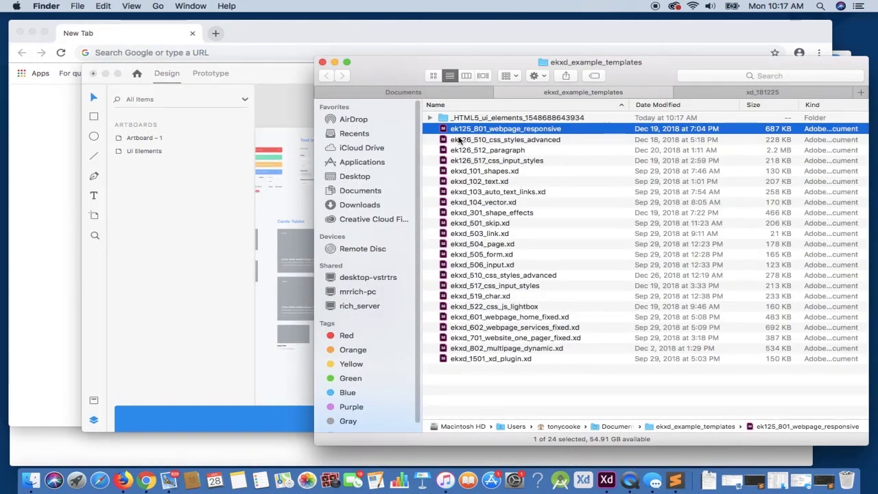
left_click(429, 118)
left_click_drag(496, 132, 58, 174)
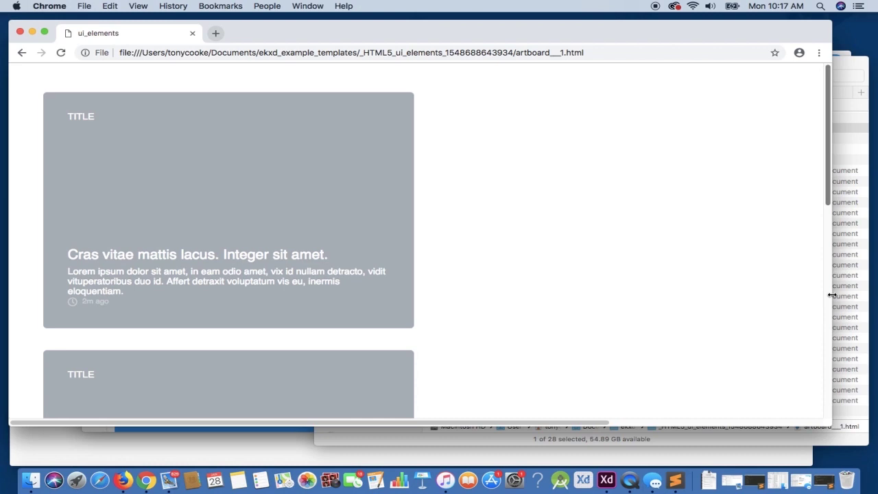
Test the page's responsive layout by narrowing the Chrome window to mobile width, reviewing the cards, and widening it again.
left_click_drag(831, 295, 299, 309)
scroll(225, 337, "down", 10)
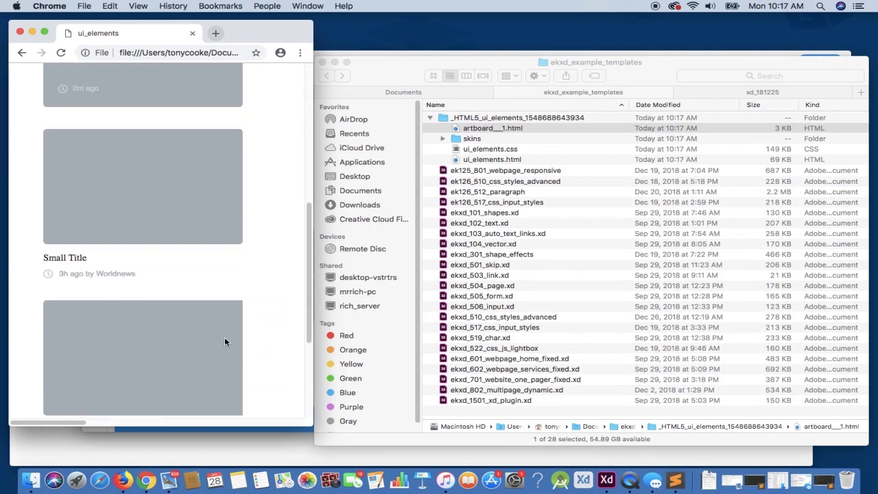
scroll(224, 337, "up", 10)
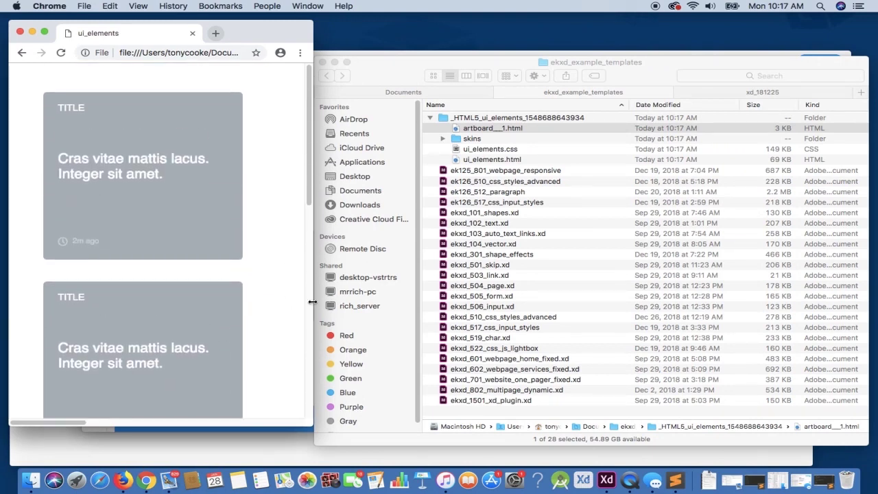
left_click_drag(312, 301, 825, 293)
Switch back to Adobe XD and narrow Artboard – 1 to about 1280 px wide, just past the desktop cards.
left_click(602, 483)
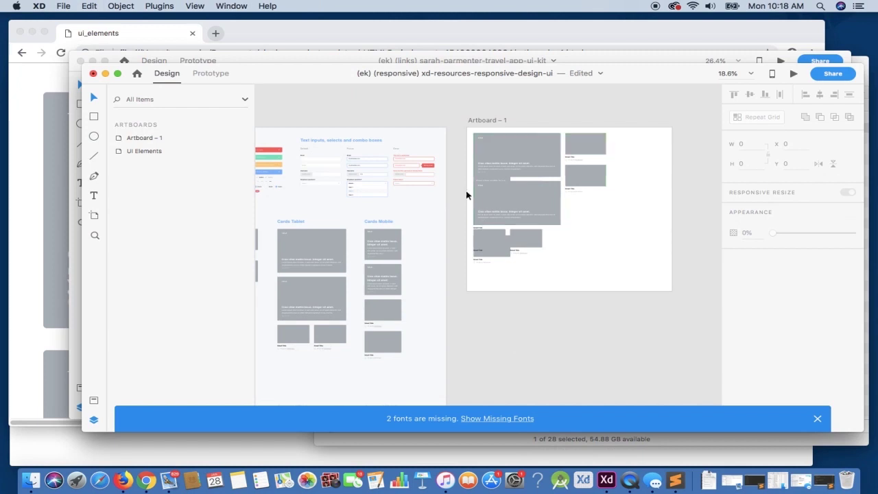
left_click(490, 119)
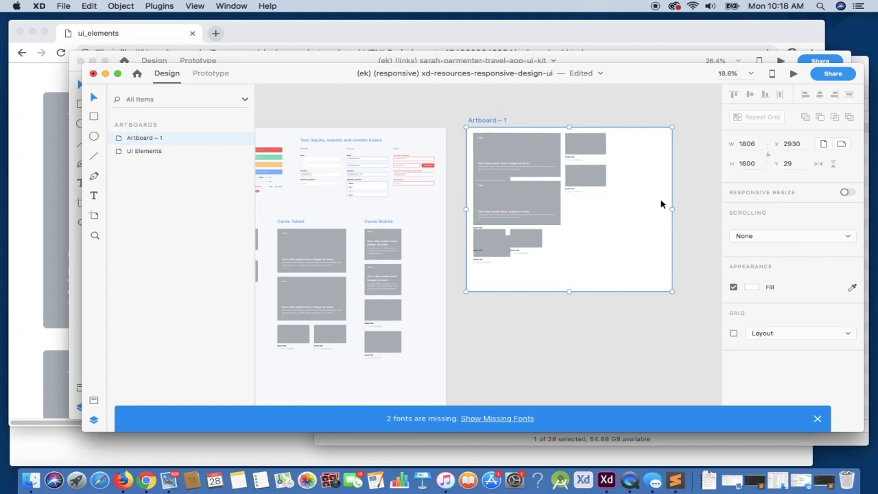
left_click_drag(671, 210, 612, 201)
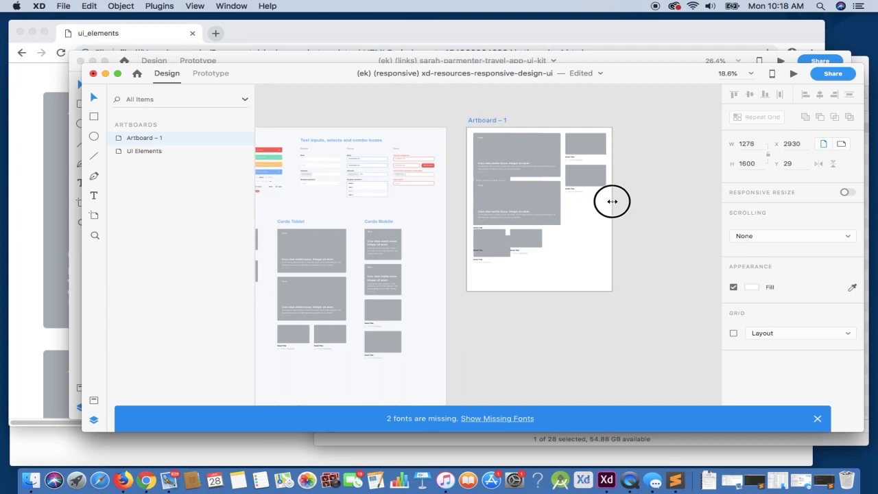
mouse_move(611, 201)
left_mouse_down()
mouse_move(701, 194)
mouse_move(611, 190)
left_mouse_up()
left_click(350, 129)
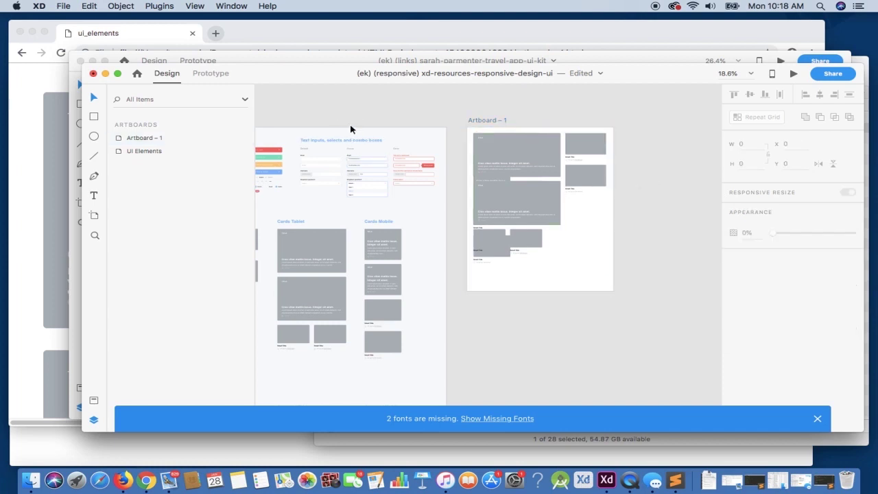
Set the UI Elements artboard's width to 1100.
scroll(342, 131, "left", 5)
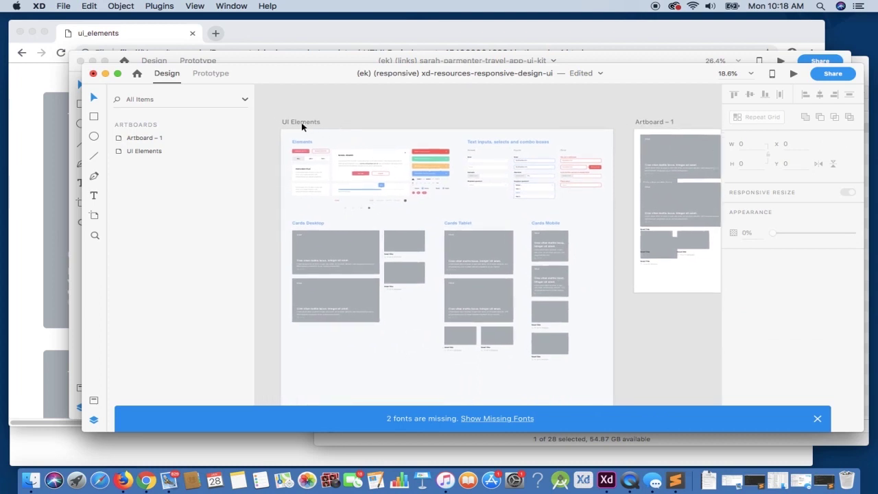
left_click(303, 123)
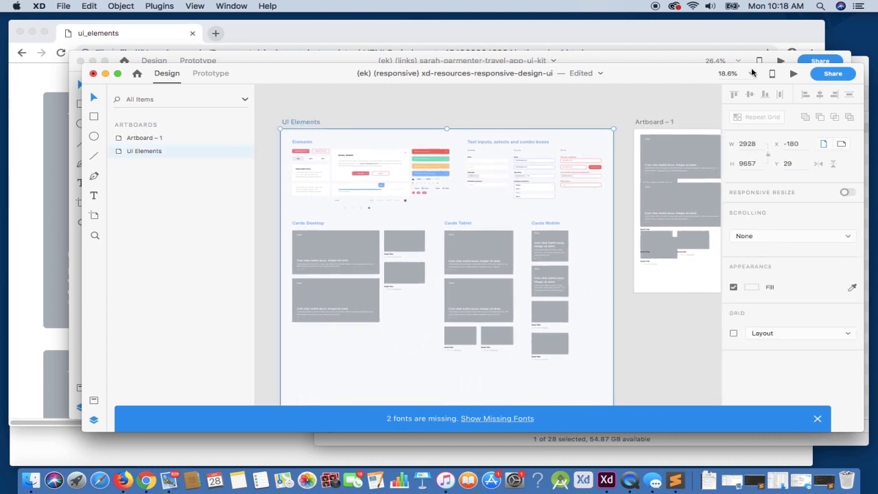
left_click(707, 137)
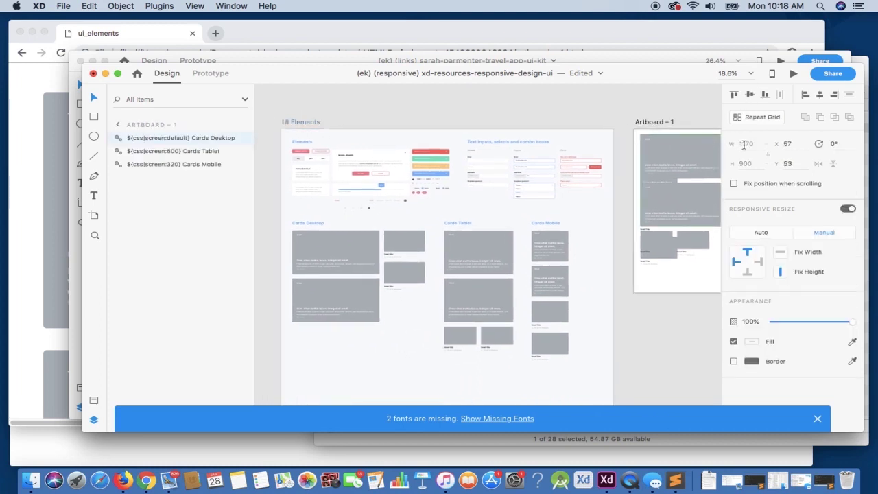
right_click(296, 125)
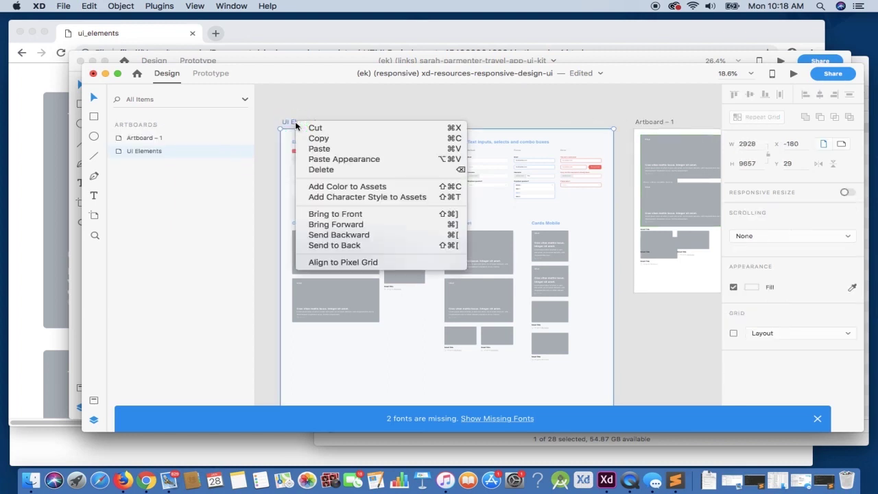
left_click(288, 123)
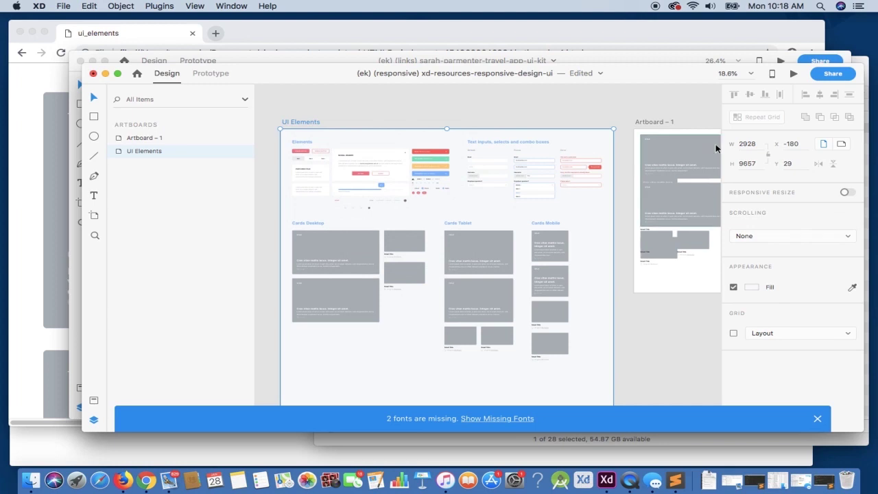
left_click(742, 146)
type("1100")
key("Return")
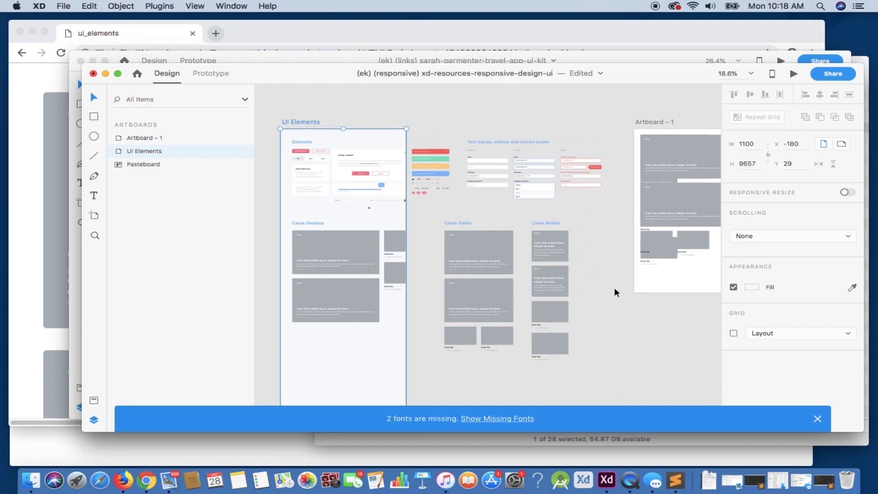
Export as HTML5 with Export Now into ekxd_example_templates while UI Elements is selected, and expand the new export folder in Finder.
scroll(678, 157, "right", 5)
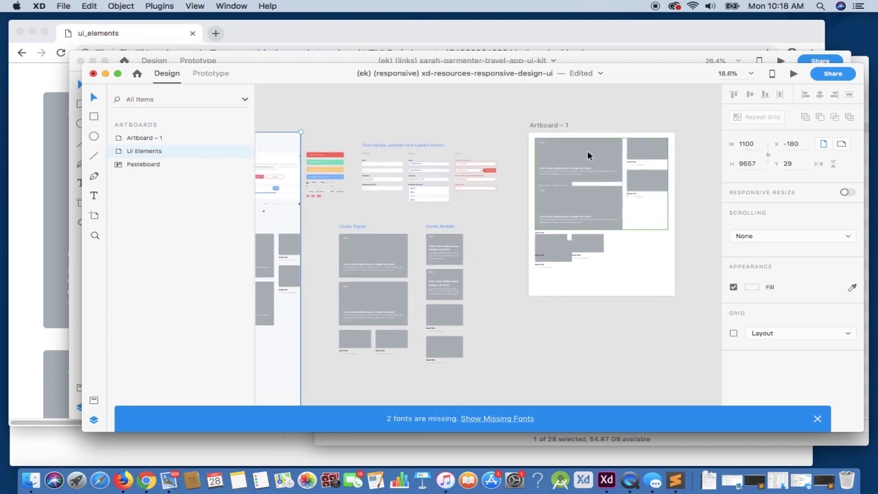
scroll(587, 154, "left", 5)
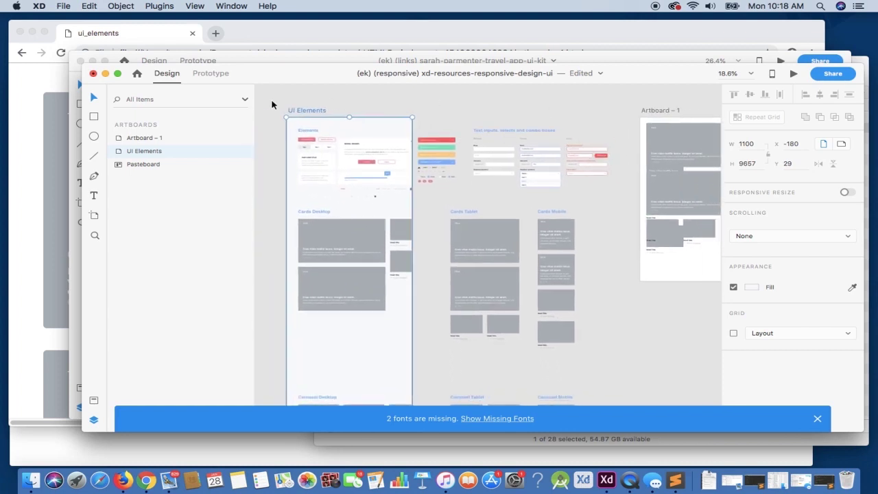
left_click(175, 6)
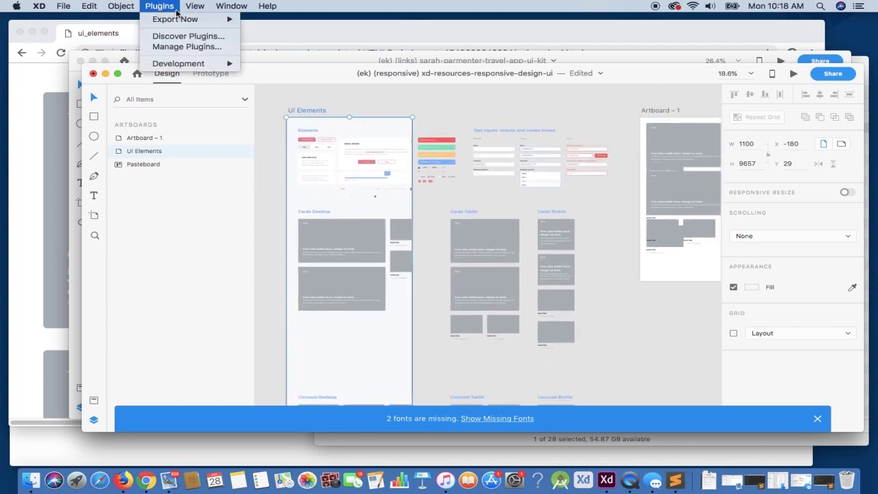
mouse_move(179, 19)
left_click(264, 23)
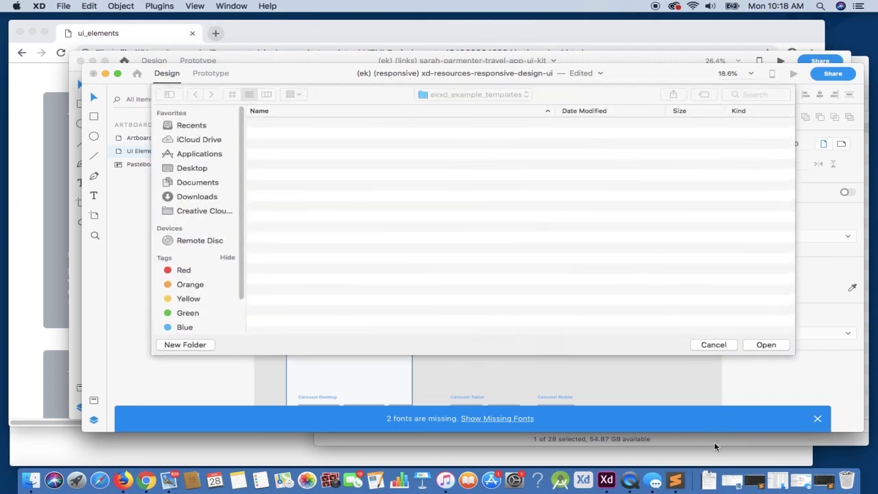
left_click(748, 344)
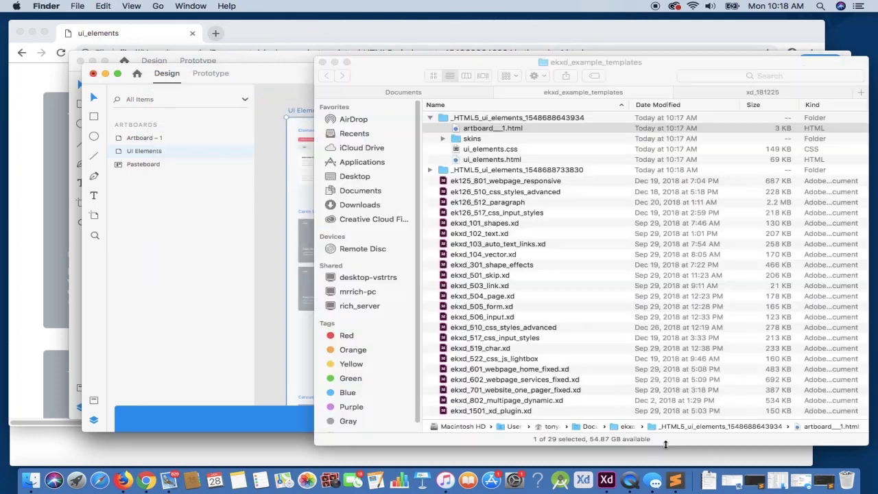
left_click(428, 118)
left_click(429, 128)
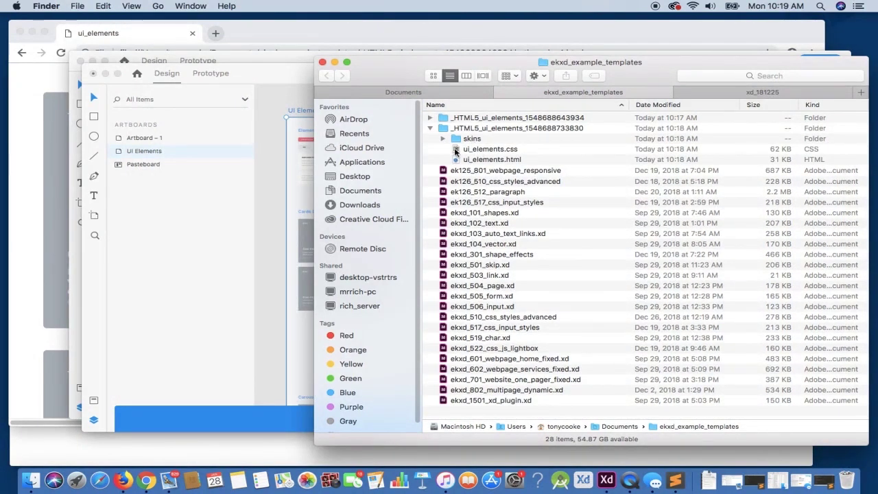
Switch back to Adobe XD, deselect the UI Elements artboard, and export the document as HTML5 into ekxd_example_templates.
left_click(274, 96)
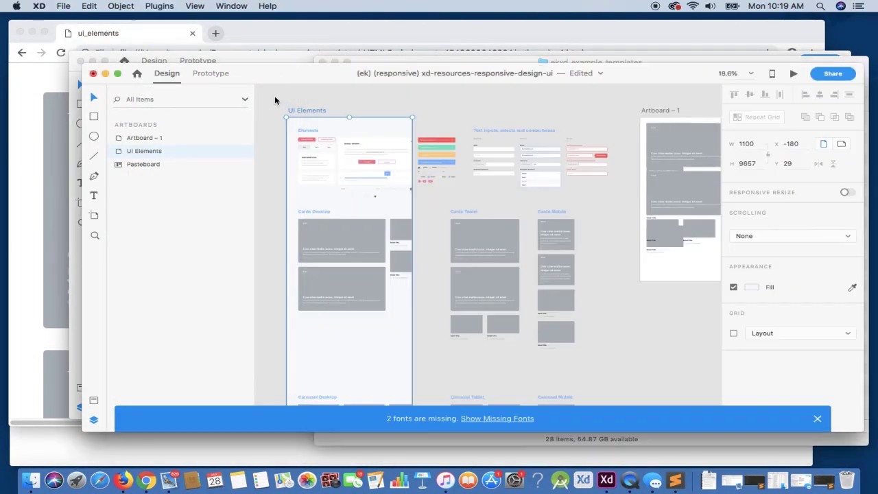
left_click(167, 7)
mouse_move(180, 19)
left_click(264, 21)
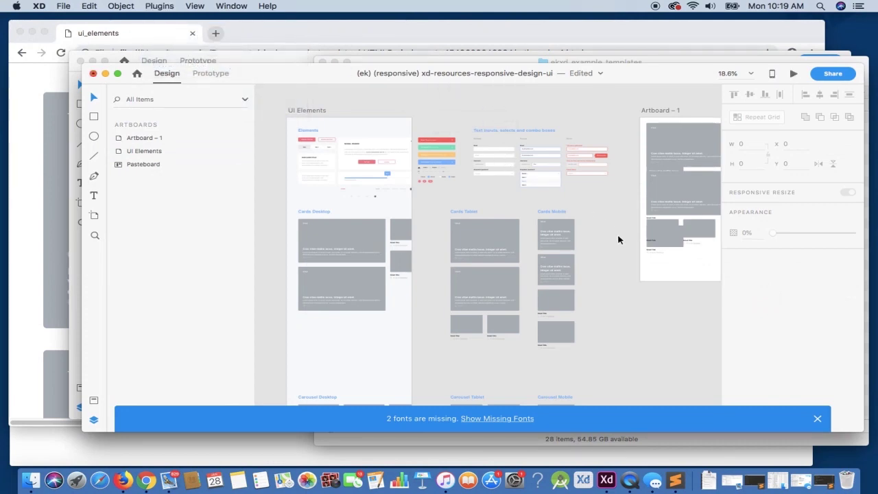
left_click(753, 345)
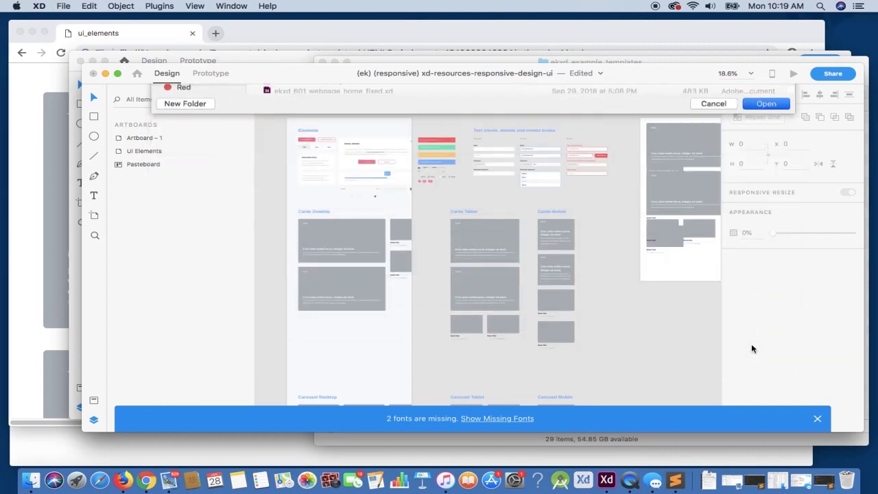
left_click(663, 442)
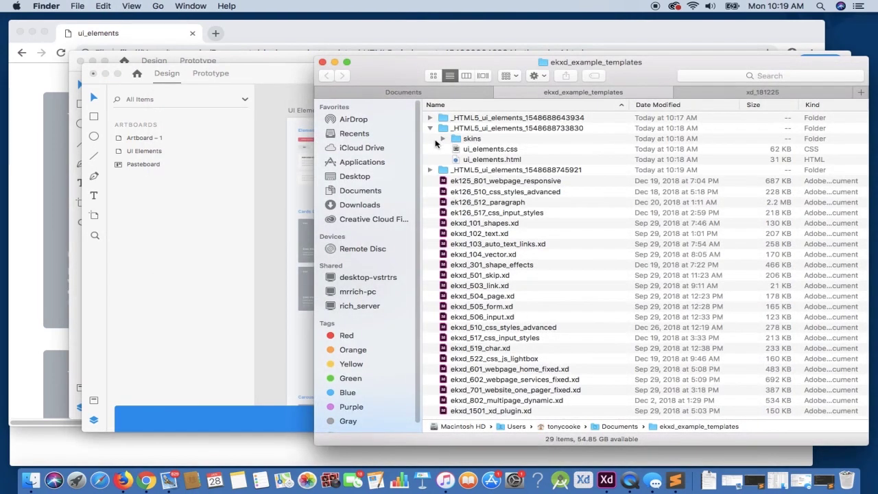
left_click(429, 128)
left_click(429, 139)
left_click_drag(491, 149, 55, 165)
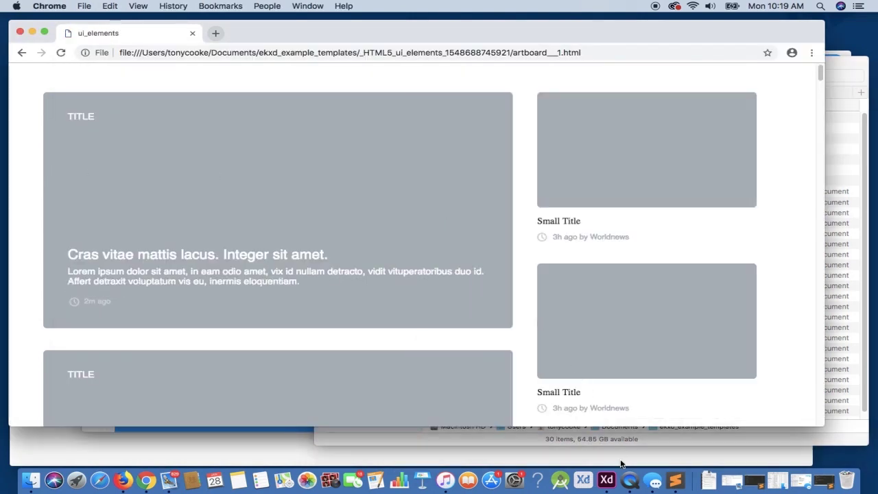
Switch back to Adobe XD and undo the width change on the UI Elements artboard.
left_click(606, 480)
key("super+z")
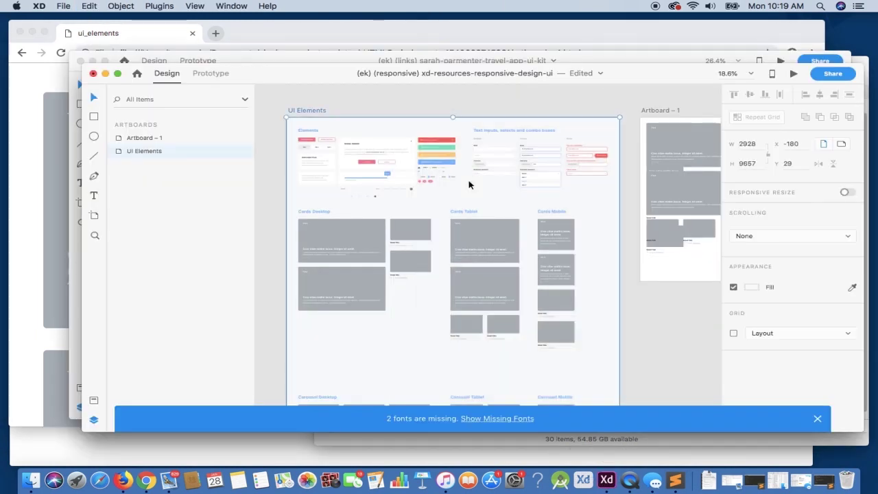
Duplicate the ${css|screen:default} Cards Desktop layer in Artboard – 1.
scroll(645, 301, "right", 5)
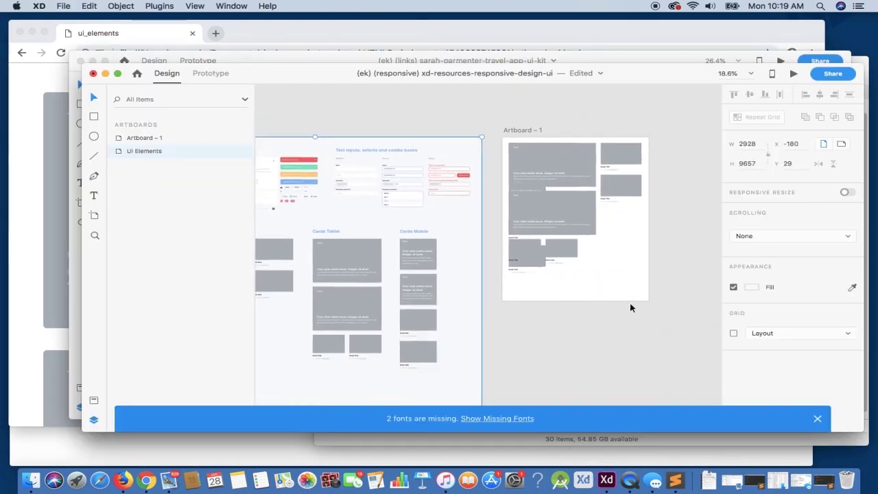
left_click(584, 158)
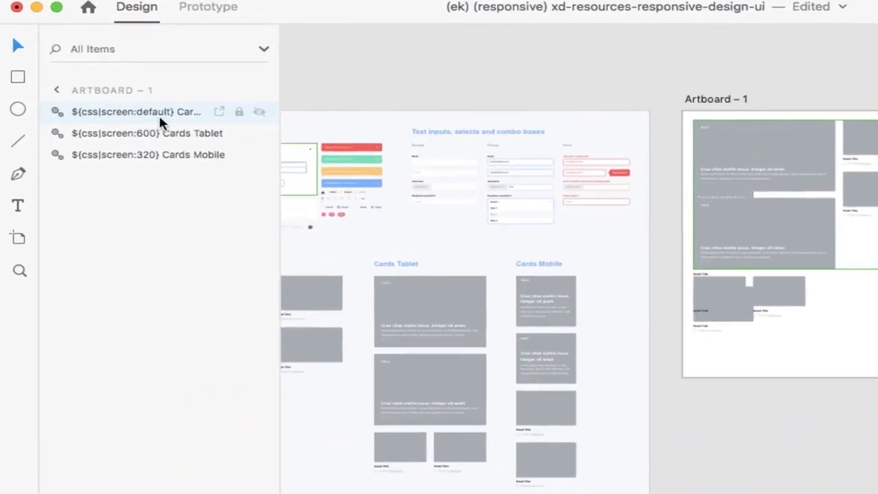
left_click(179, 139)
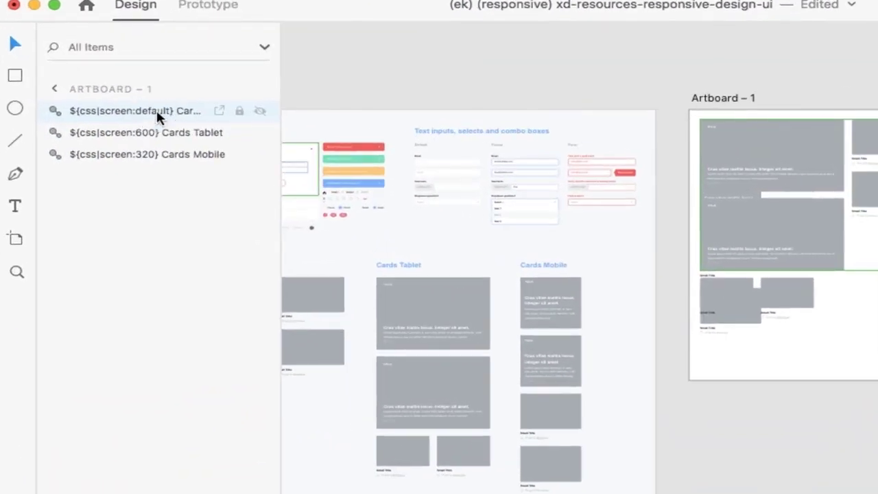
key("super+d")
left_click(158, 147)
Rename the duplicated desktop cards layer as ${css|screen:1100} Cards Desktop.
double_click(159, 133)
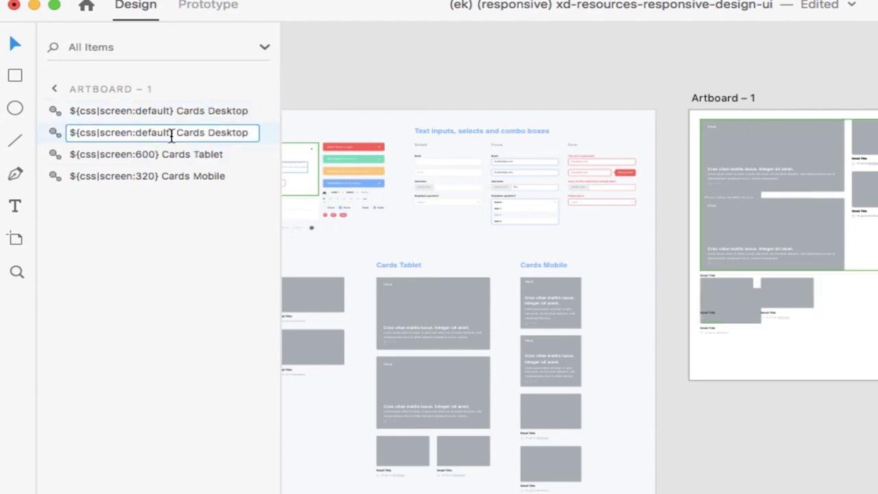
left_click_drag(171, 134, 70, 134)
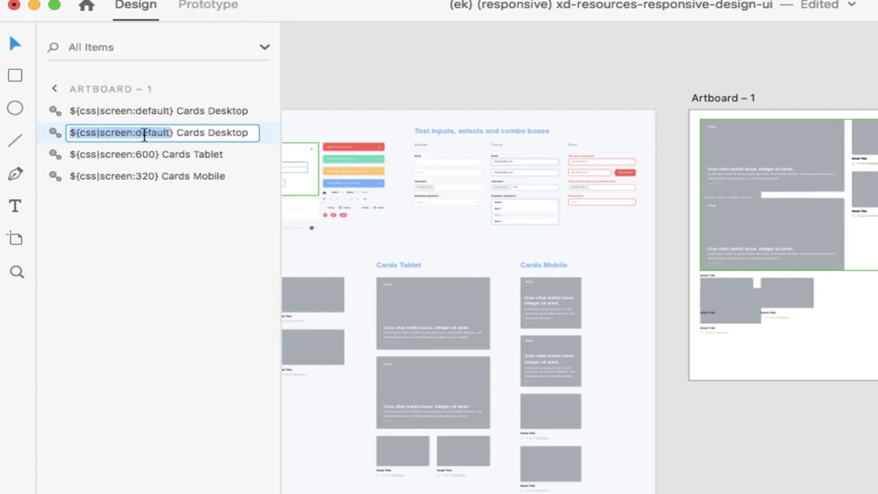
left_click(137, 133)
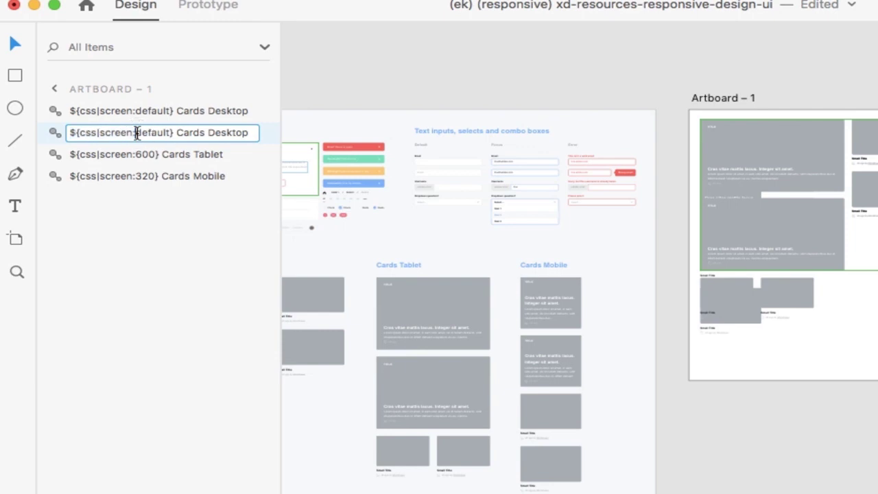
left_click_drag(137, 133, 172, 133)
type("1100")
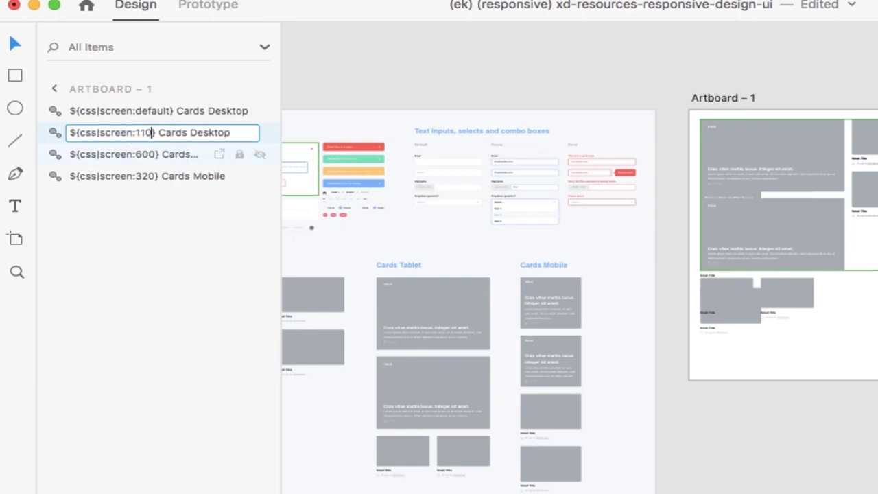
key("Return")
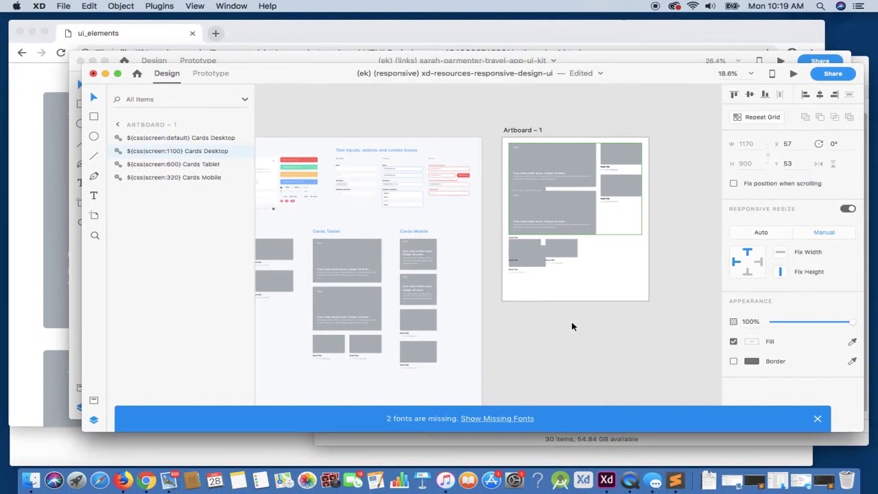
Clear the selection and export the updated document as HTML5 with Export Now into the ekxd_example_templates folder.
left_click(570, 325)
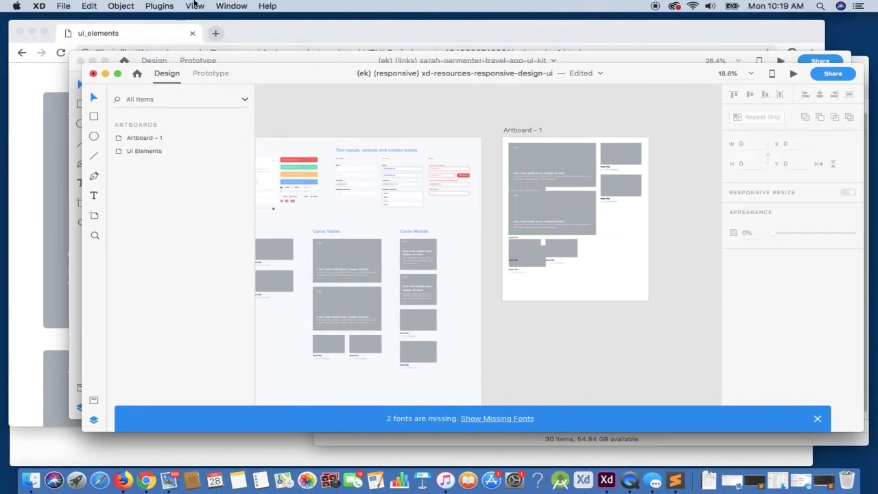
left_click(160, 6)
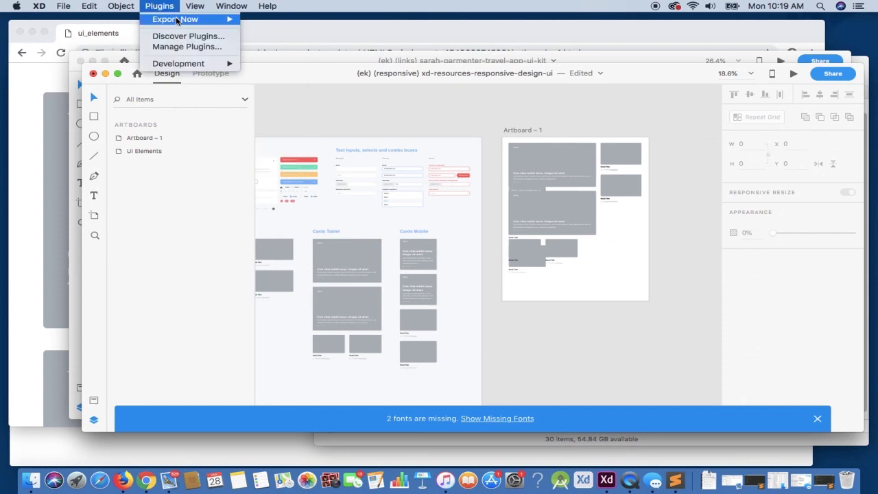
mouse_move(206, 19)
left_click(269, 23)
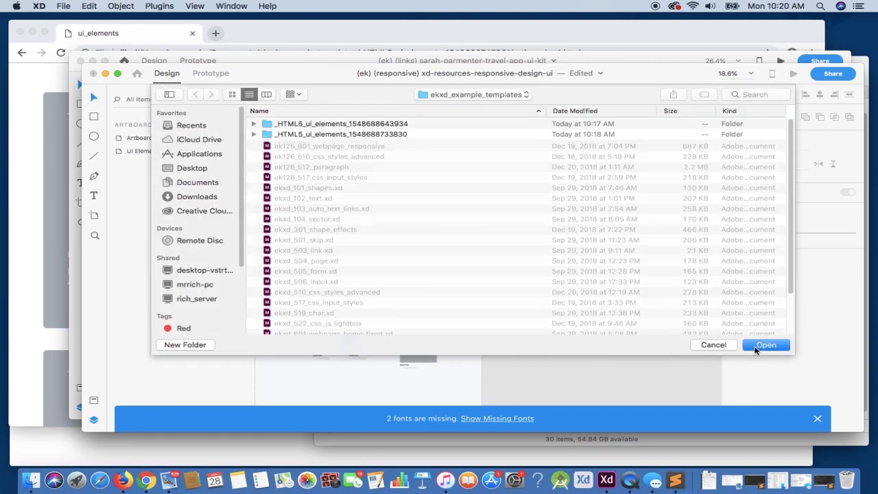
left_click(761, 346)
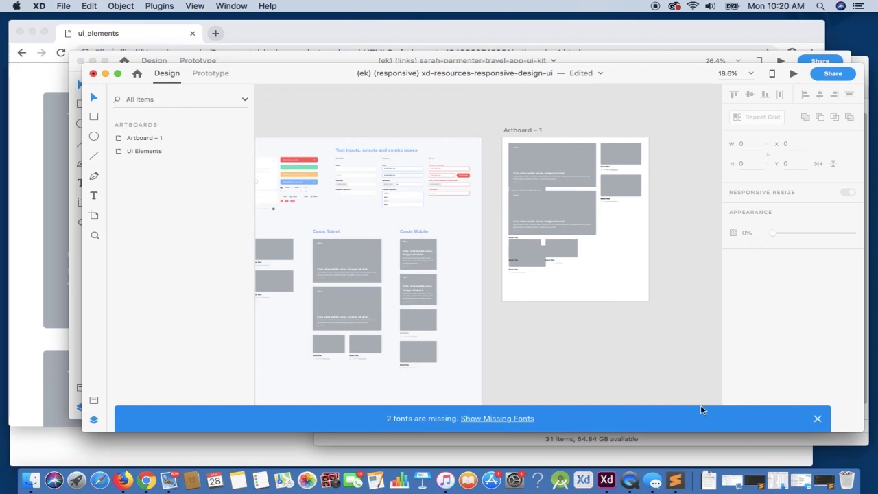
left_click(705, 436)
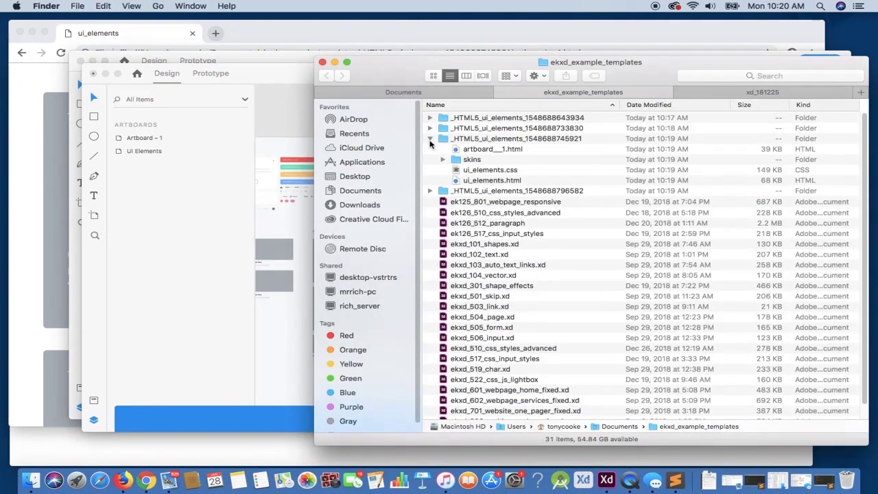
left_click(429, 138)
left_click(430, 149)
left_click_drag(498, 159, 51, 170)
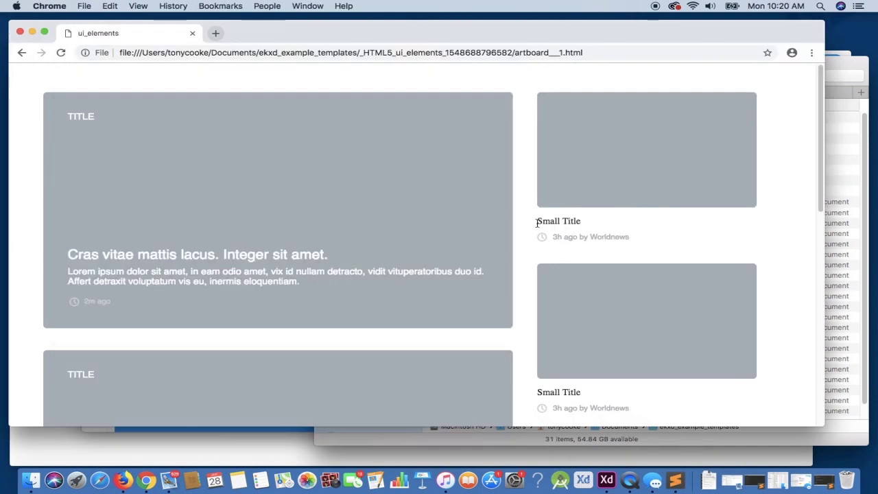
left_click_drag(819, 274, 514, 280)
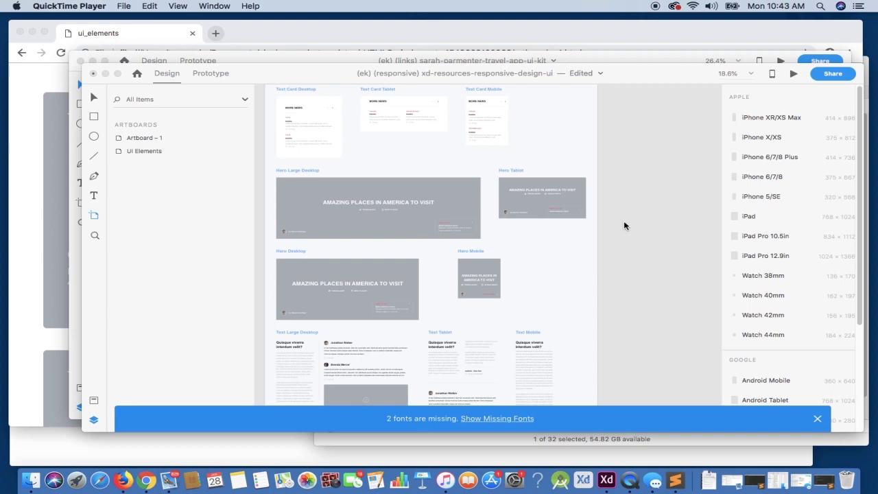
scroll(624, 224, "down", 3)
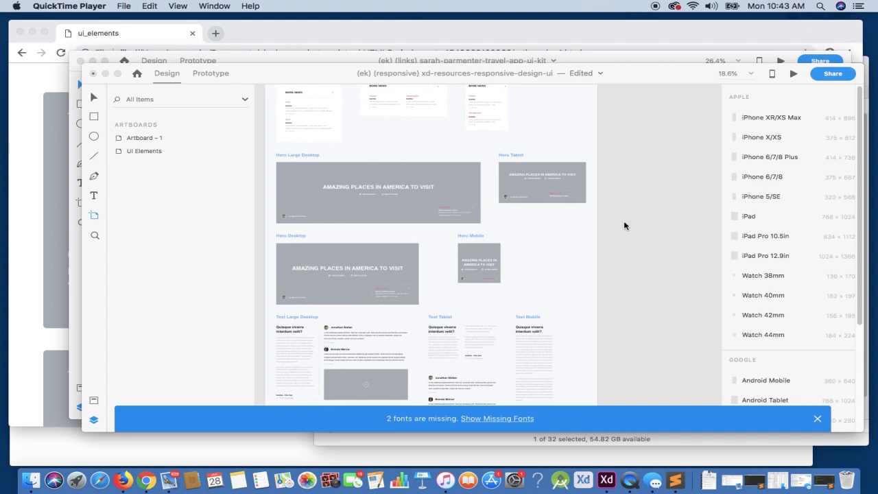
scroll(624, 225, "right", 1)
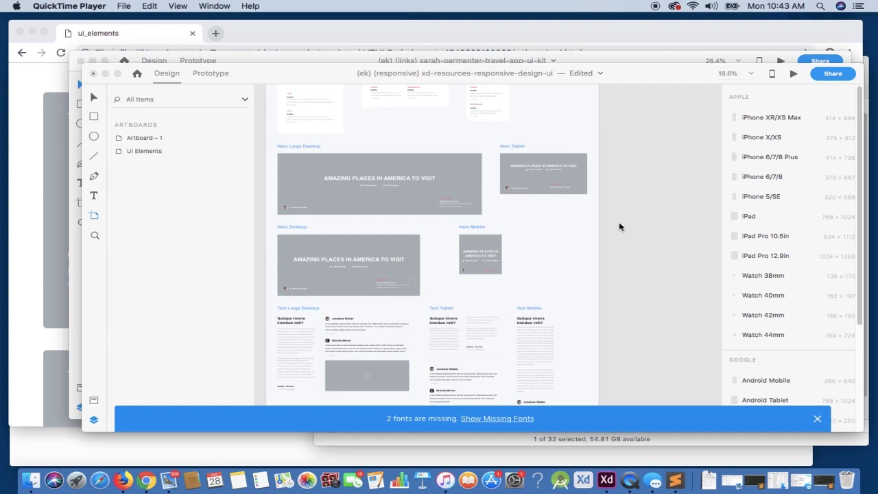
Switch to Adobe XD and compare the layer structure of the Hero Large Desktop and Hero Desktop components in UI Elements.
left_click(615, 148)
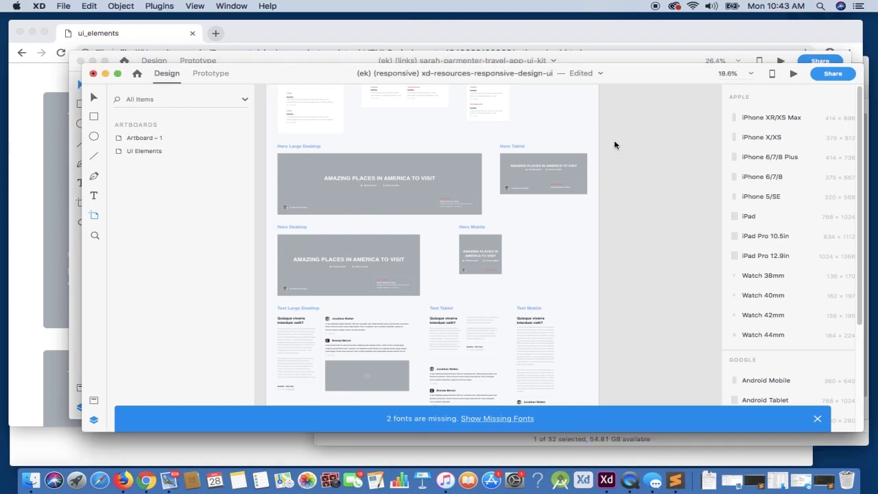
scroll(613, 144, "right", 2)
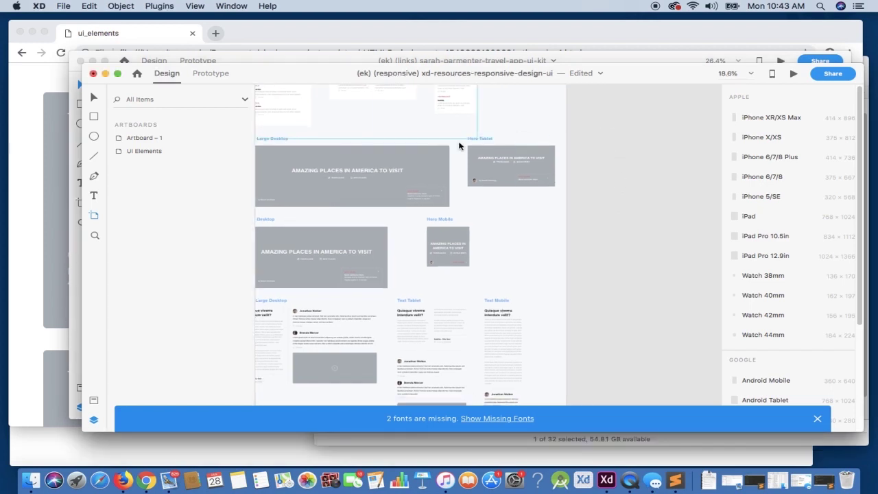
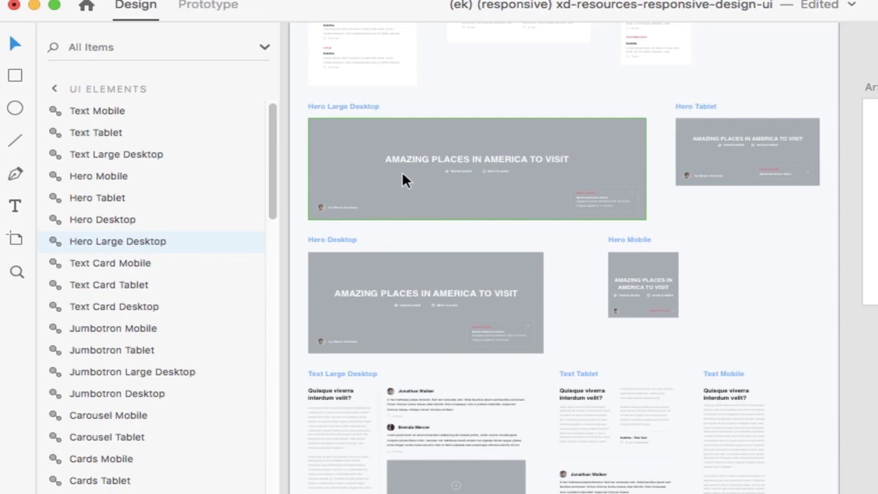
double_click(482, 198)
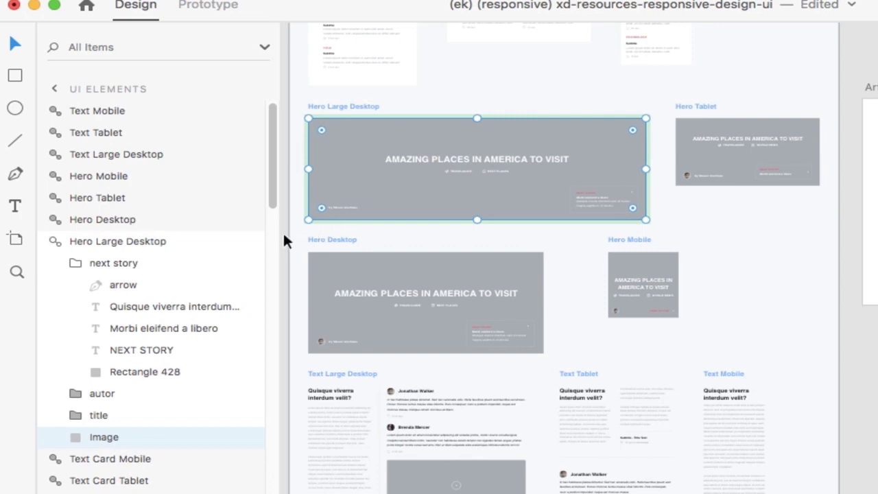
left_click(75, 263)
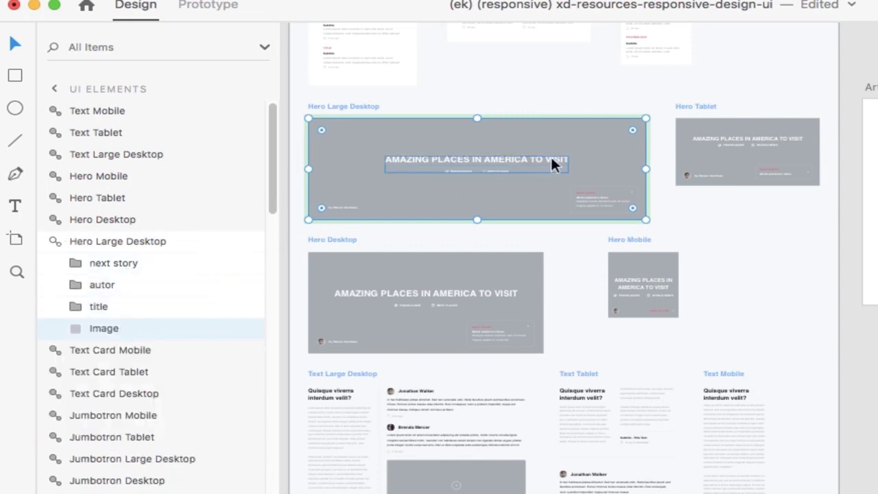
left_click(395, 262)
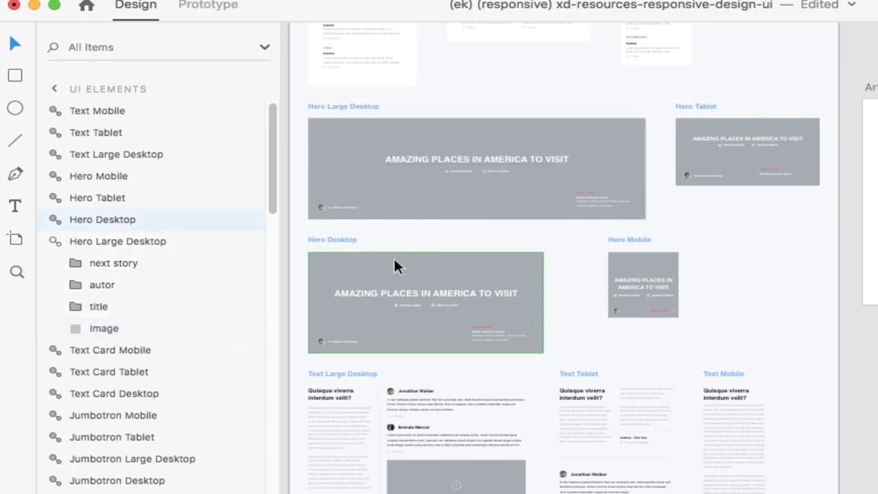
double_click(395, 262)
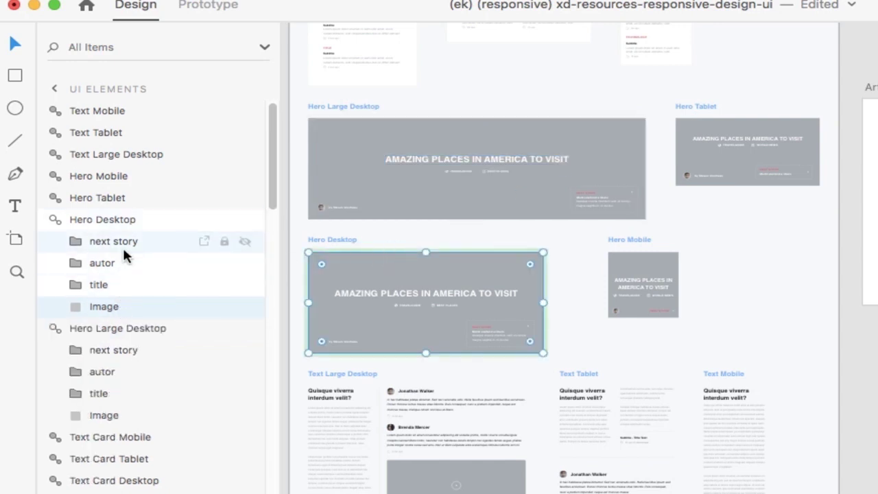
left_click(434, 158)
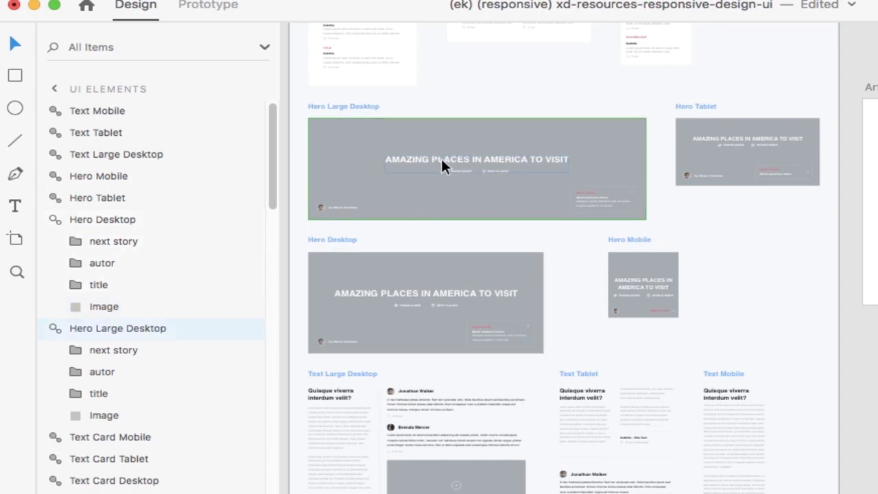
scroll(463, 266, "left", 5)
scroll(463, 266, "down", 3)
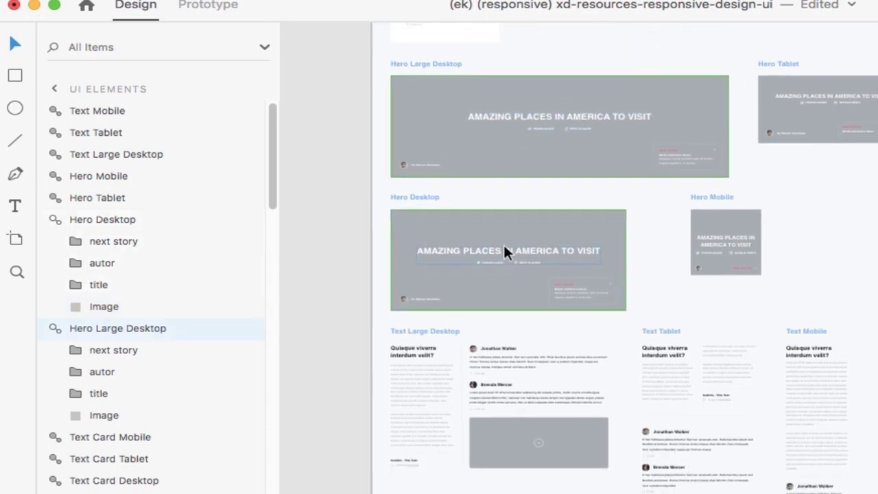
scroll(492, 251, "right", 5)
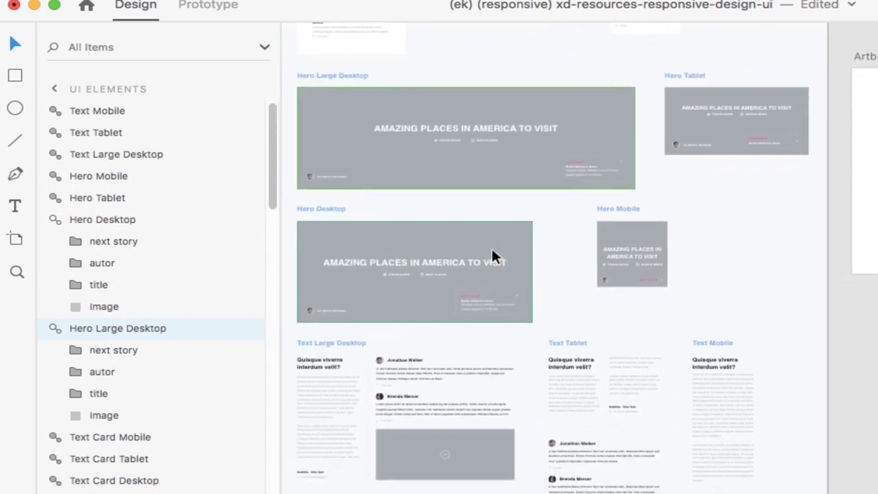
Examine the next story group inside Hero Tablet against the one in Hero Desktop, and inspect the Hero Mobile design.
left_click(706, 134)
double_click(704, 131)
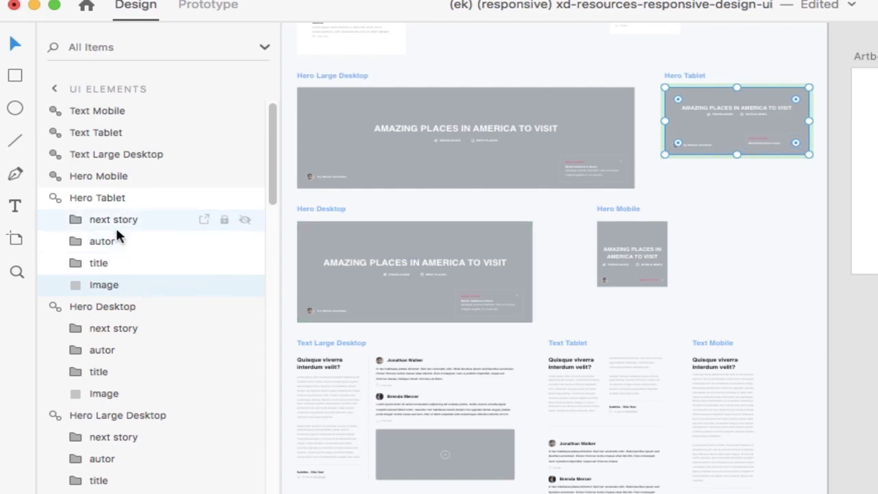
left_click(63, 329)
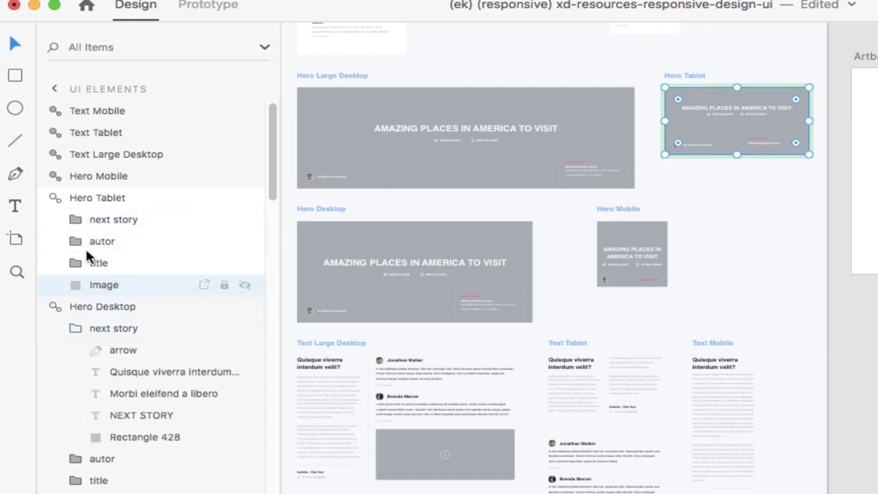
left_click(66, 220)
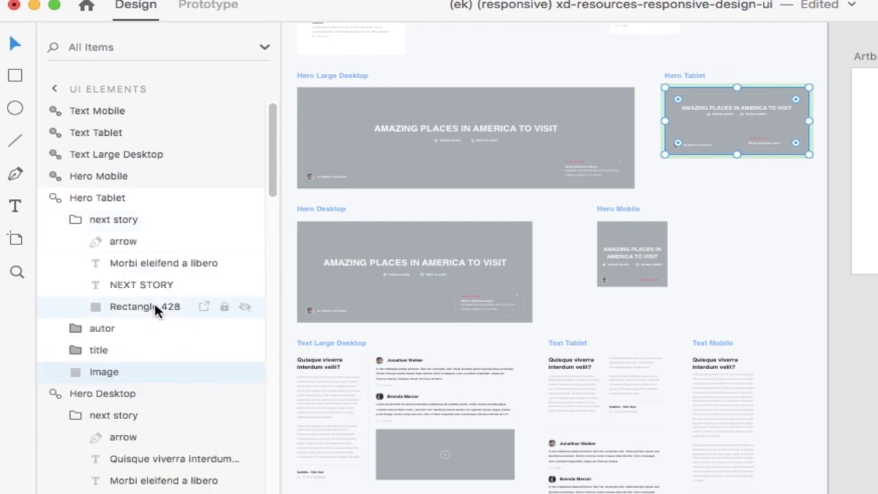
scroll(153, 306, "down", 2)
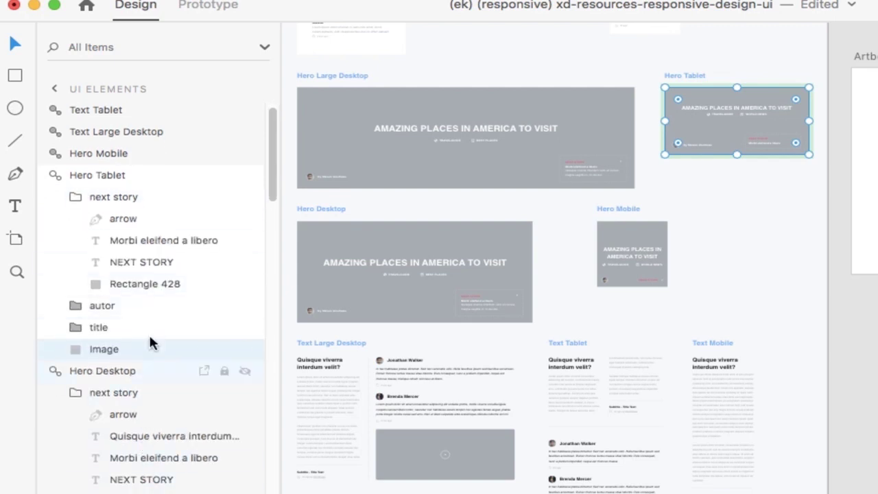
left_click(622, 137)
scroll(622, 137, "up", 5)
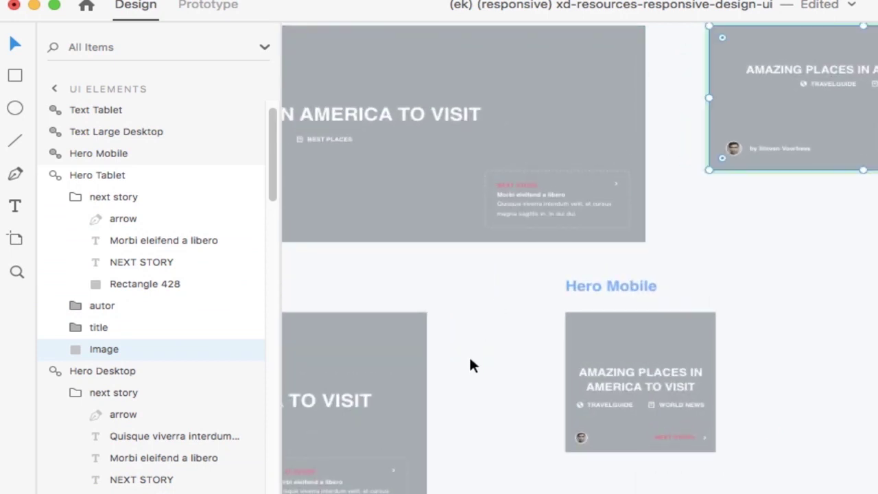
scroll(541, 229, "left", 3)
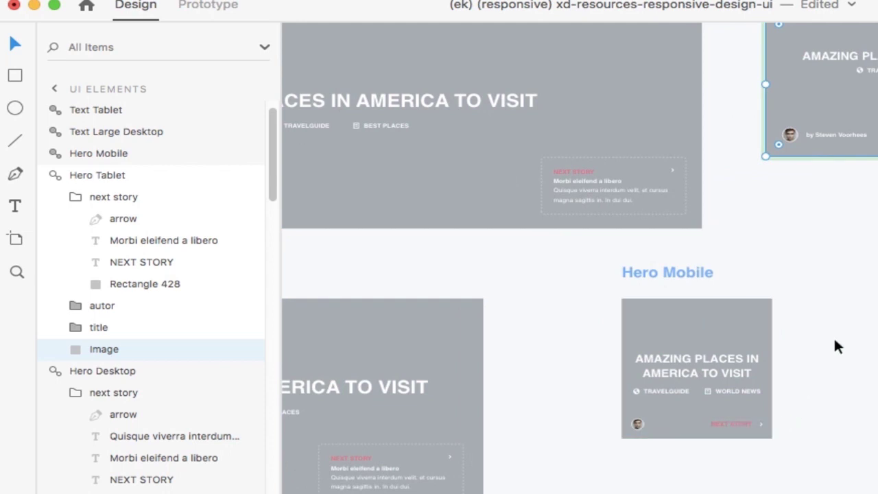
scroll(836, 345, "right", 3)
scroll(835, 345, "up", 2)
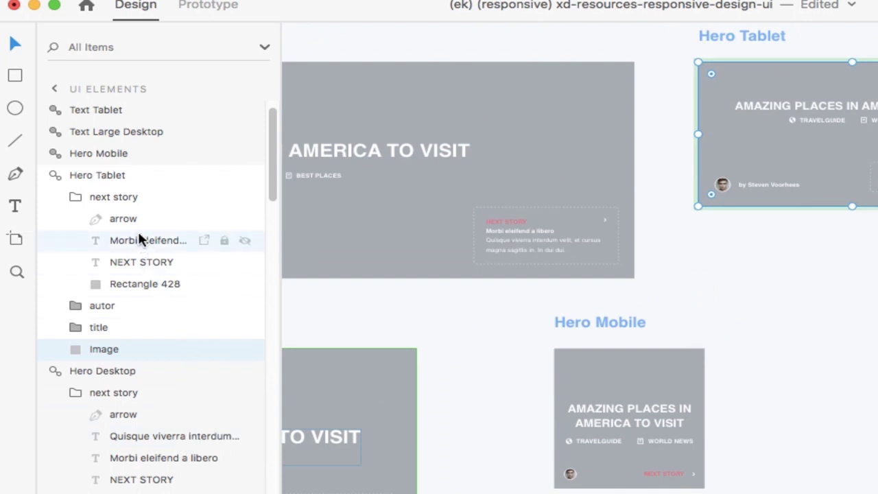
left_click(77, 391)
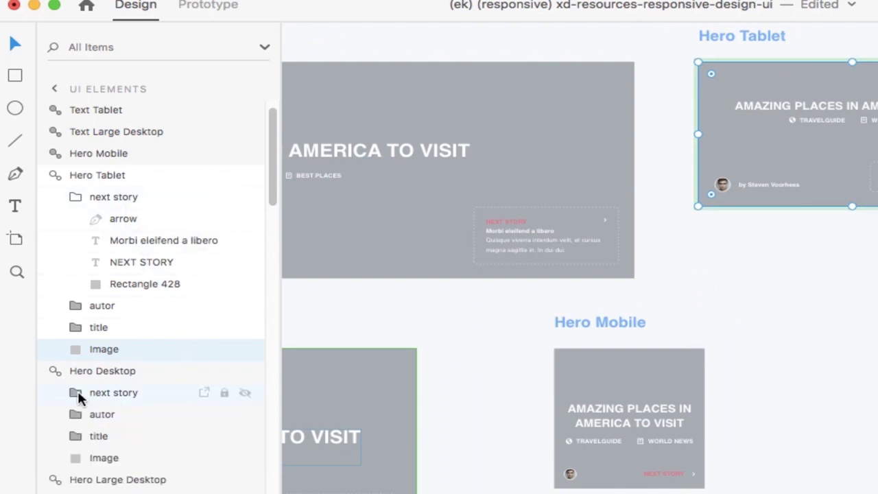
left_click(77, 196)
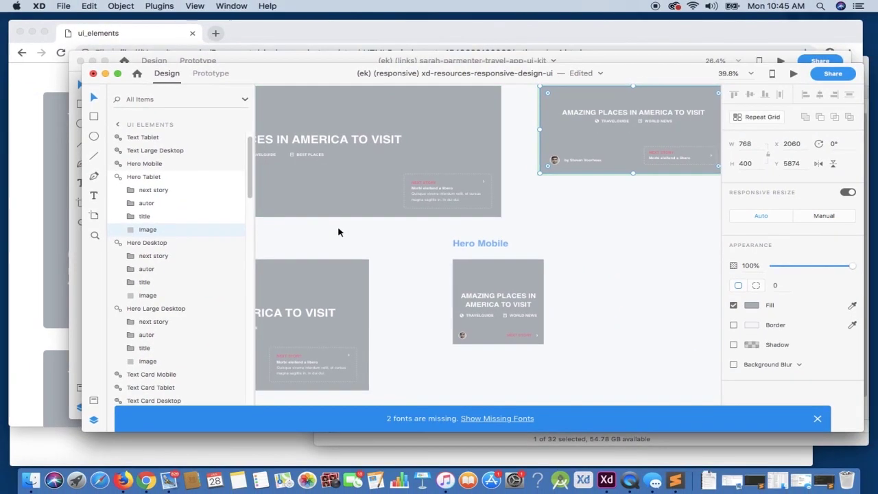
Copy the Hero Large Desktop component into Artboard – 2 and position it at X 0, Y 0.
scroll(414, 264, "down", 2)
scroll(338, 232, "down", 3)
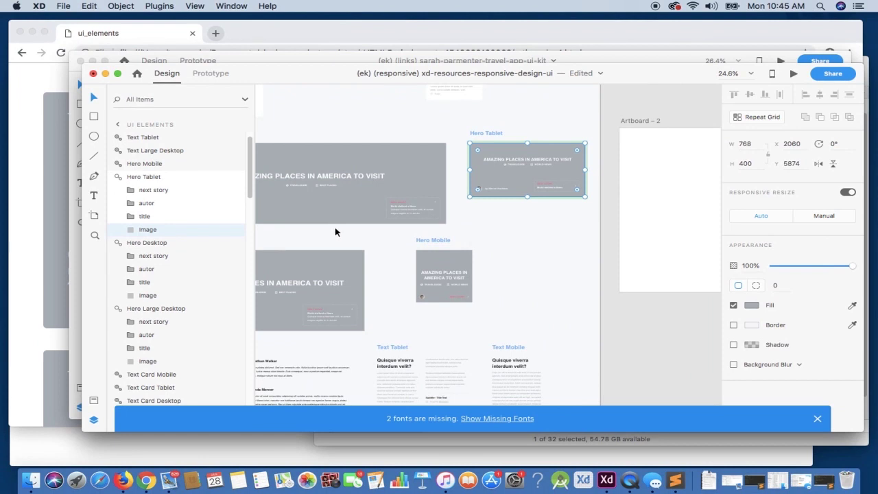
scroll(334, 231, "down", 3)
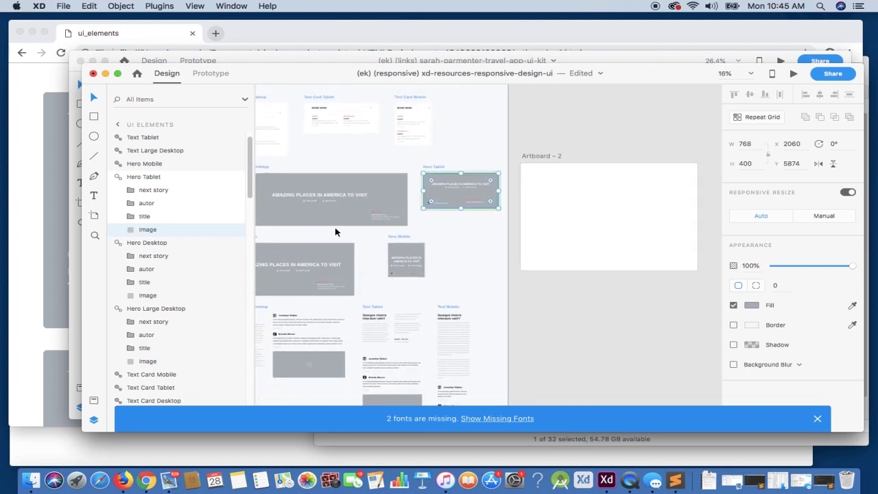
scroll(335, 232, "left", 2)
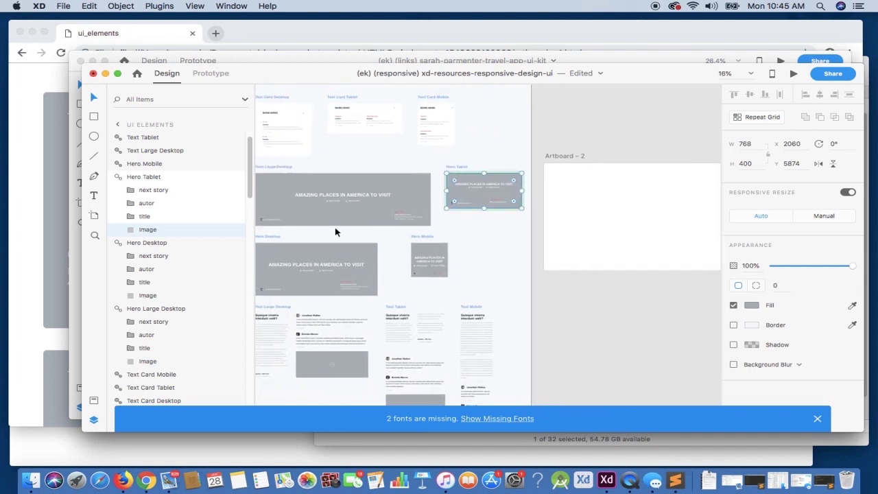
left_click(327, 183)
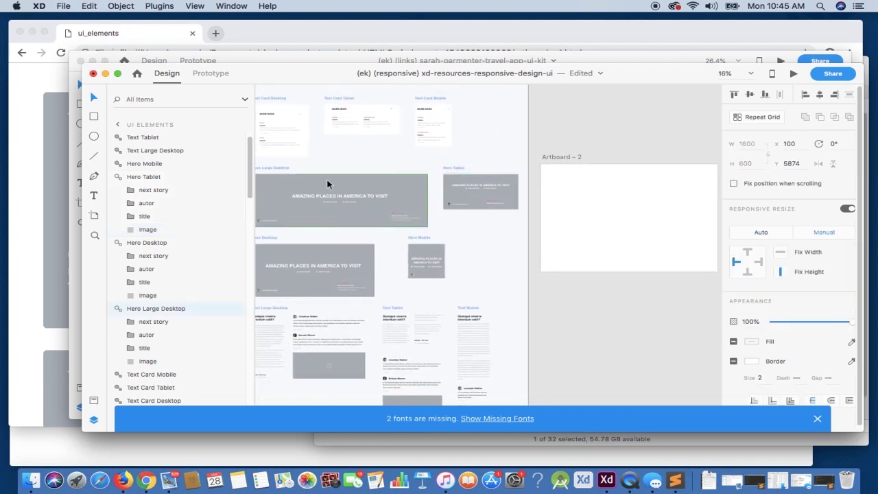
left_click(596, 175)
key("super+v")
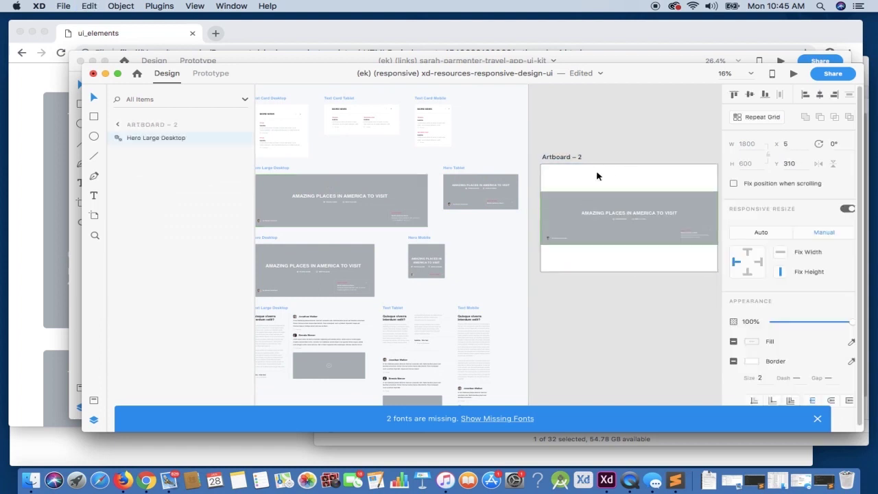
scroll(597, 176, "right", 5)
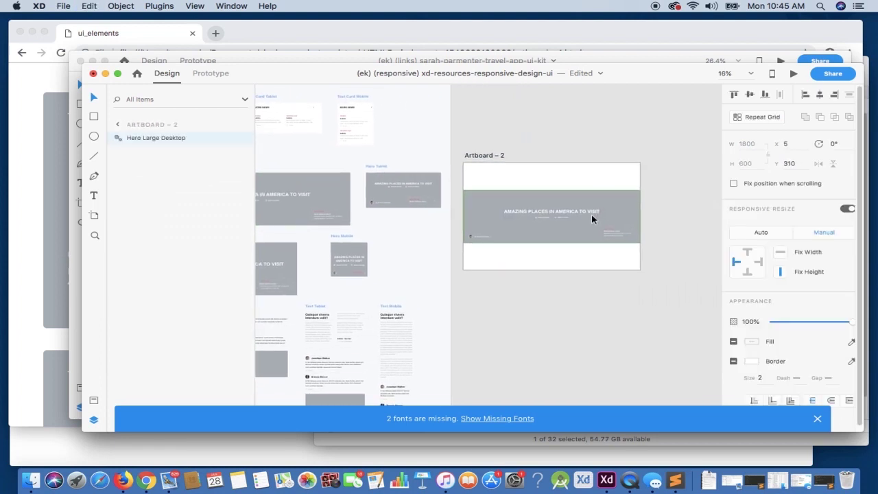
left_click_drag(559, 196, 557, 170)
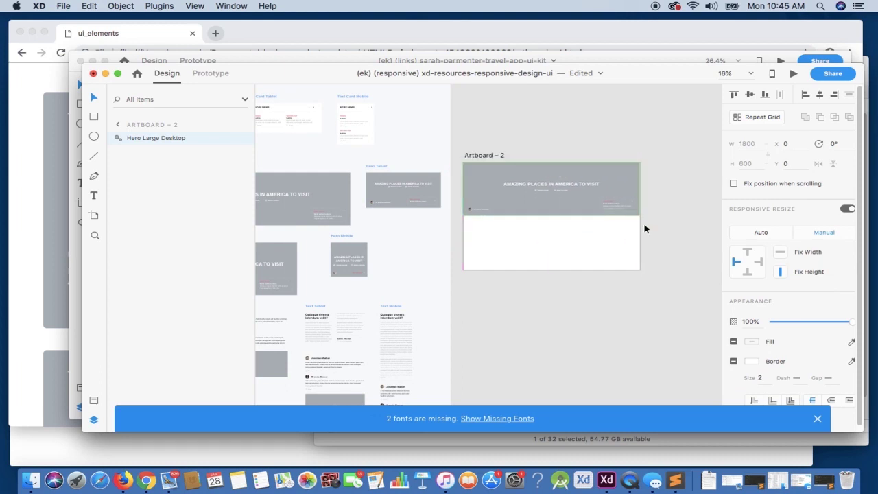
Widen Artboard – 2 to a width of 1920.
left_click(486, 159)
mouse_move(641, 216)
left_mouse_down()
mouse_move(619, 212)
mouse_move(650, 210)
left_mouse_up()
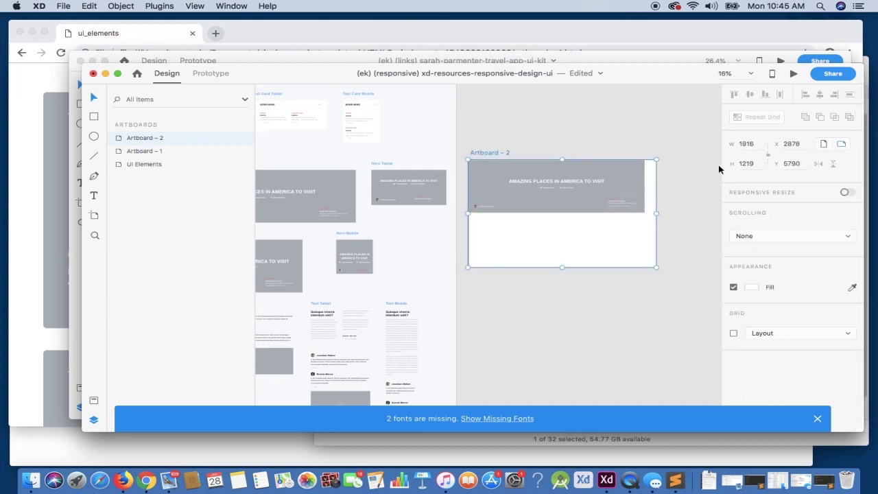
left_click(745, 144)
type("1920")
key("Return")
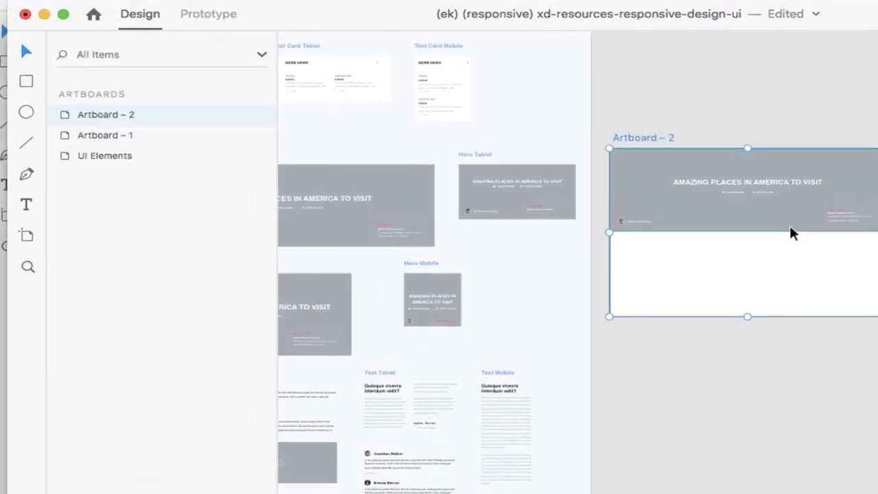
Rename the hero layer in Artboard – 2 as ${css|screen:default} Hero Large Desktop.
left_click(747, 180)
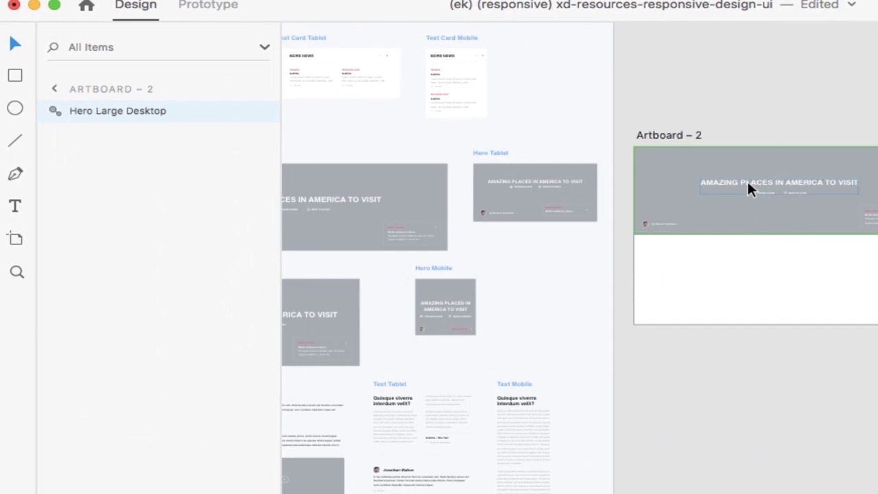
double_click(82, 112)
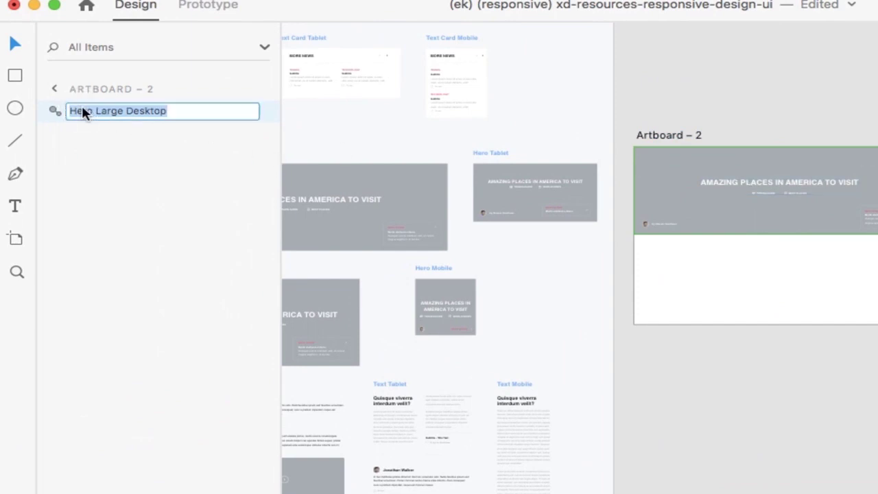
key("Left")
type("${c")
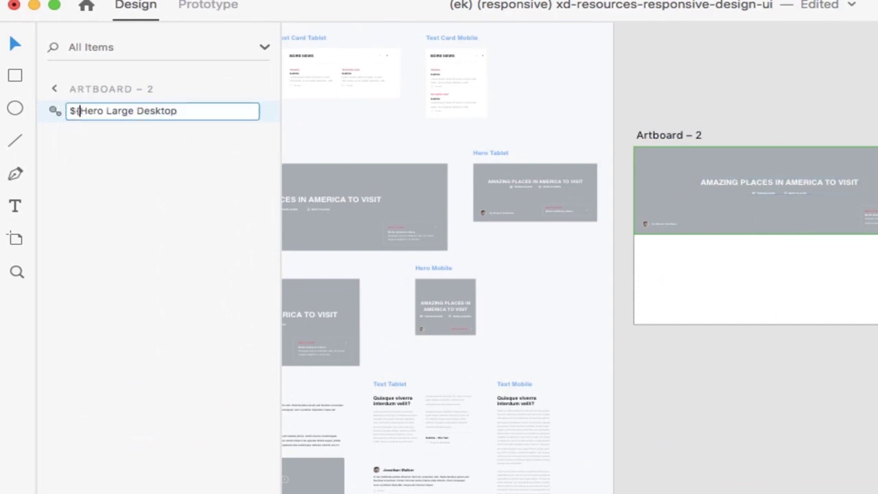
type("ss:")
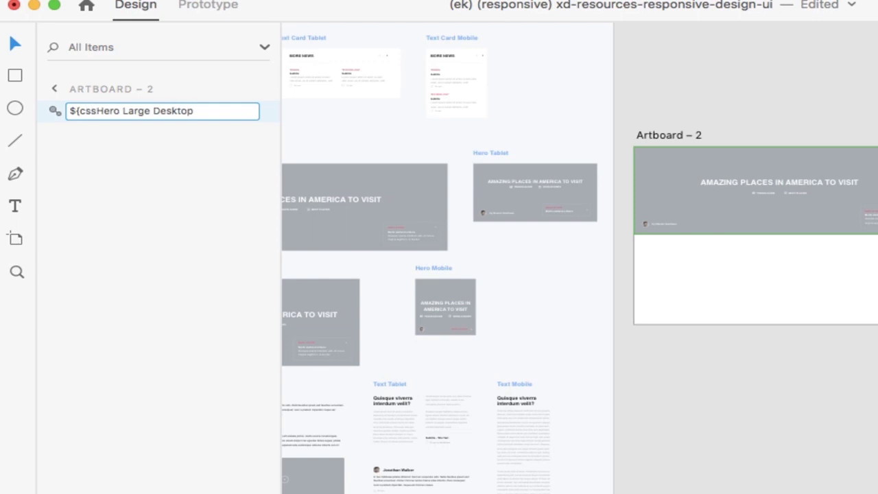
key("BackSpace")
type("|sc")
type("reen:")
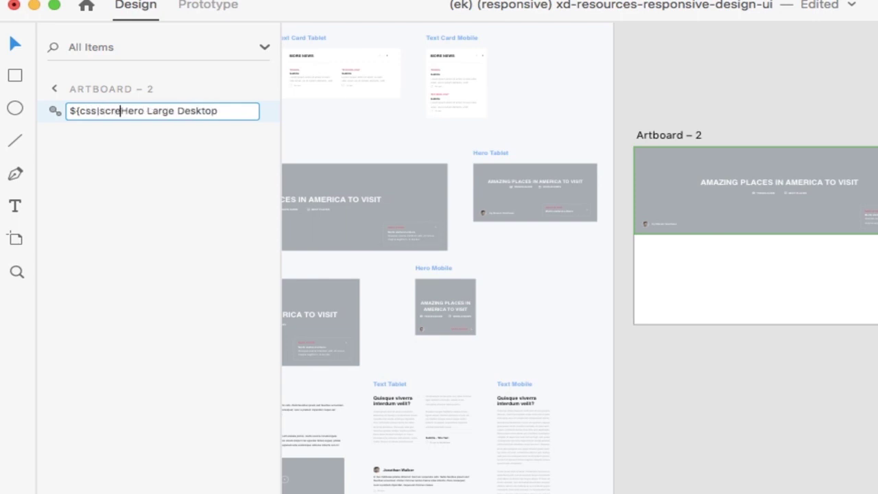
type("default")
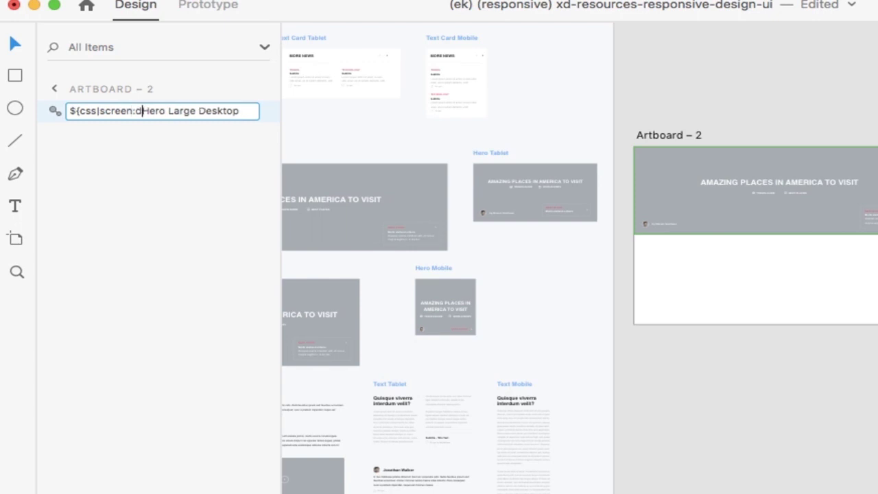
type("}")
key("Return")
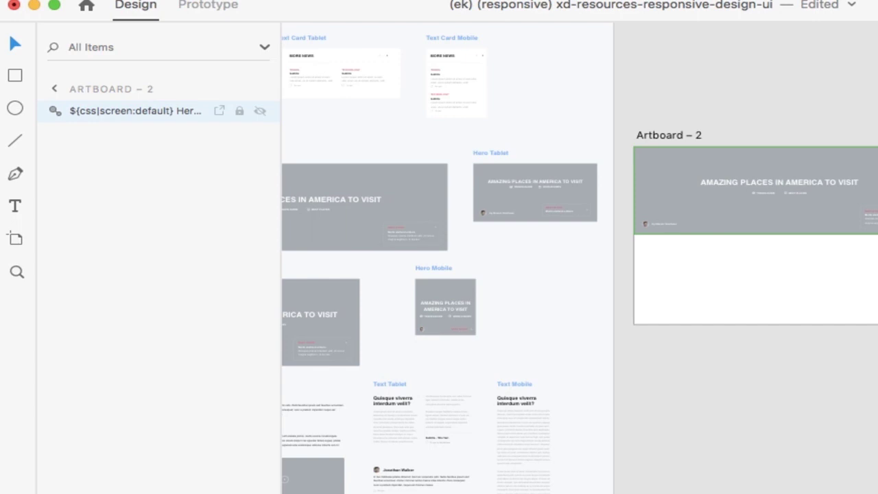
Copy the Hero Desktop component into Artboard – 2, align it to the artboard's upper-left corner, and order it below the default Hero Large Desktop layer.
left_click(323, 291)
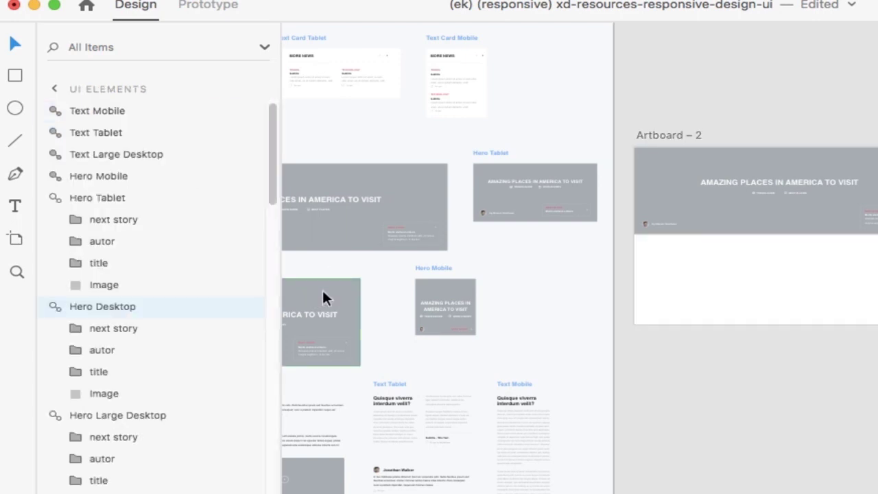
left_click(723, 260)
key("super+v")
left_click_drag(821, 245, 771, 194)
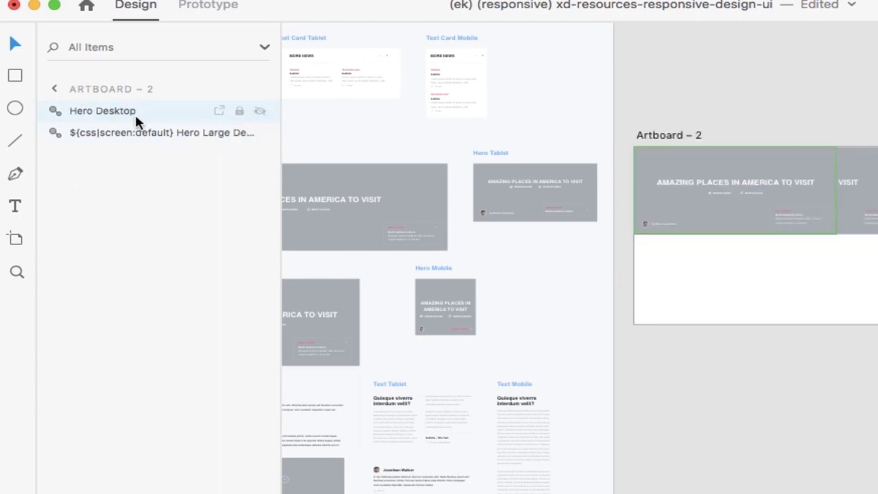
left_click_drag(104, 116, 104, 141)
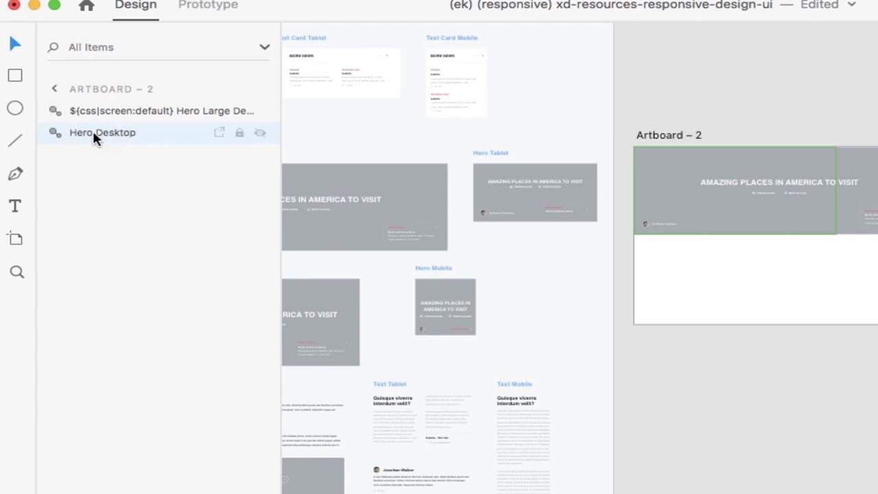
Rename the Hero Desktop layer in Artboard – 2 as ${css|screen:1200} Hero Desktop.
double_click(92, 130)
left_click(72, 134)
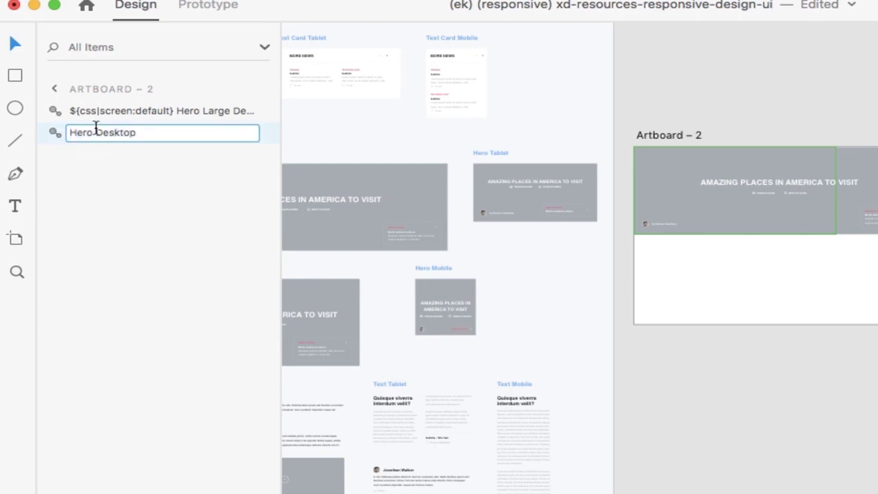
type("${css|")
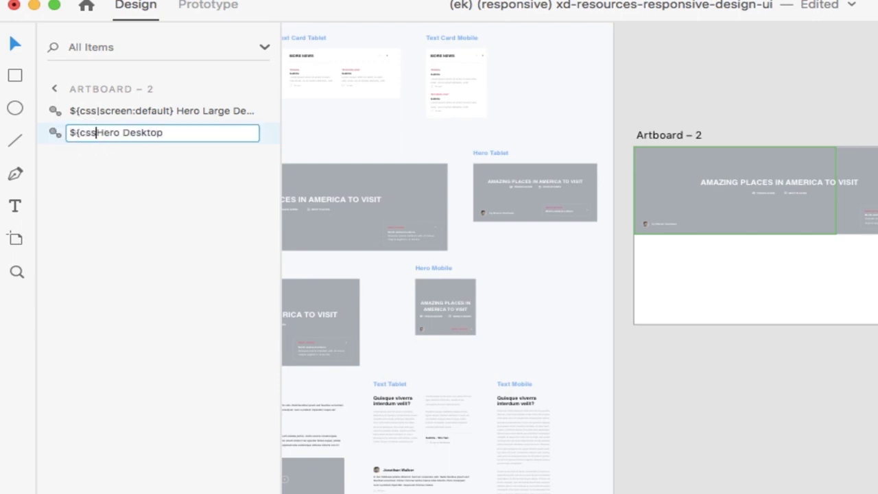
type("screen")
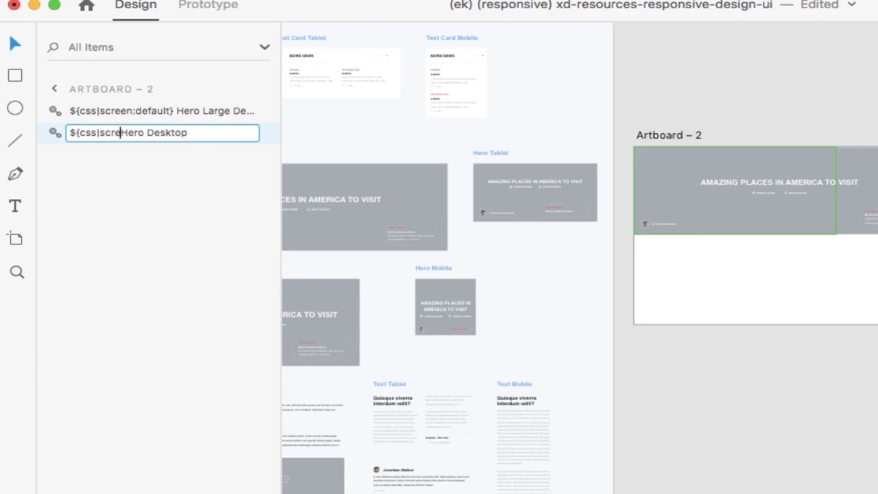
type(":1200}")
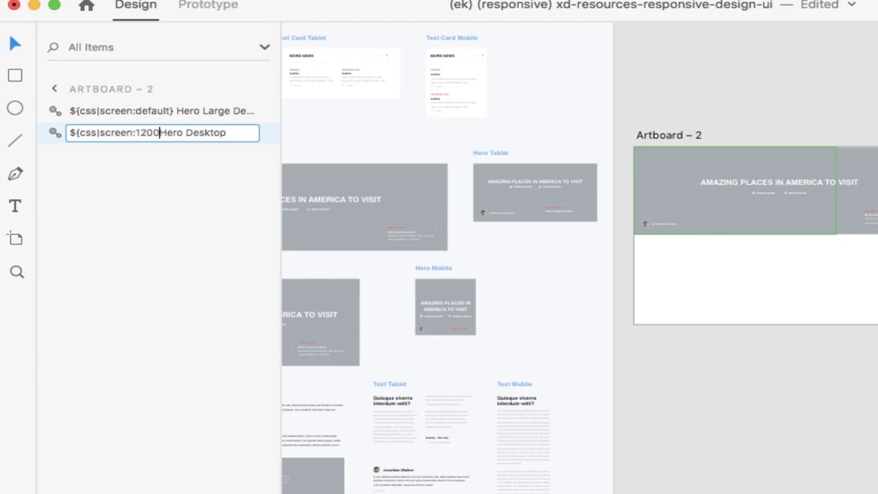
key("Return")
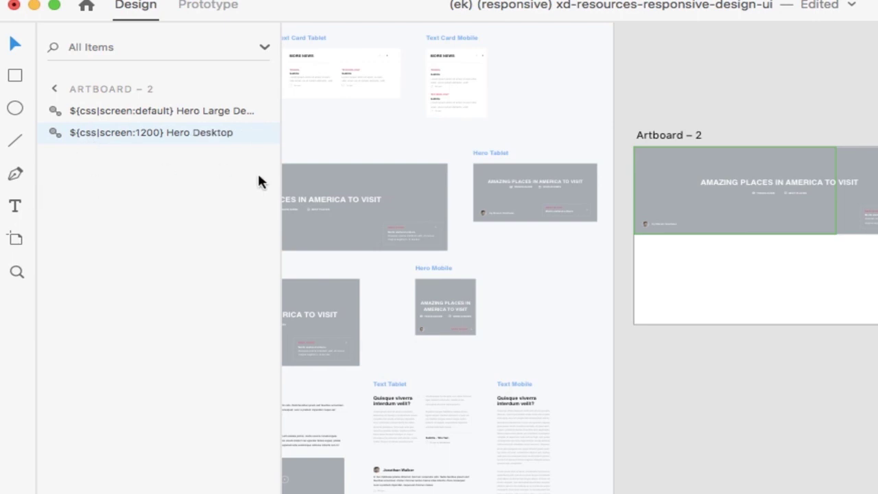
Copy the Hero Tablet component into Artboard – 2 and align it to the artboard's upper-left corner.
left_click(537, 198)
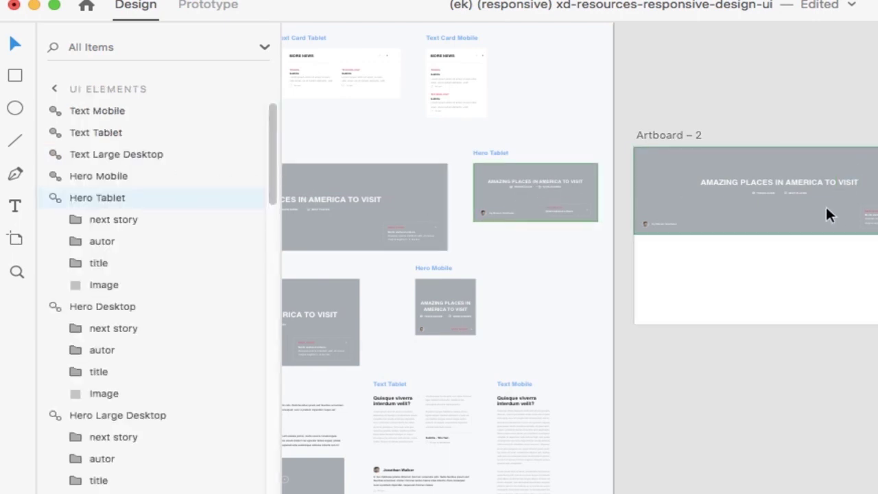
left_click(787, 254)
key("super+v")
left_click_drag(770, 241, 688, 180)
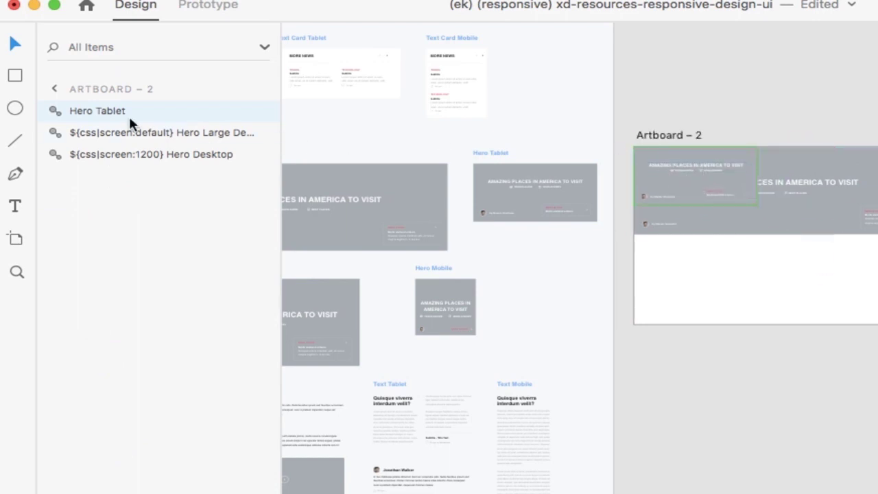
Rename the Hero Tablet layer as ${css|screen:750} Hero Tablet and order it below the 1200 Hero Desktop layer.
double_click(72, 109)
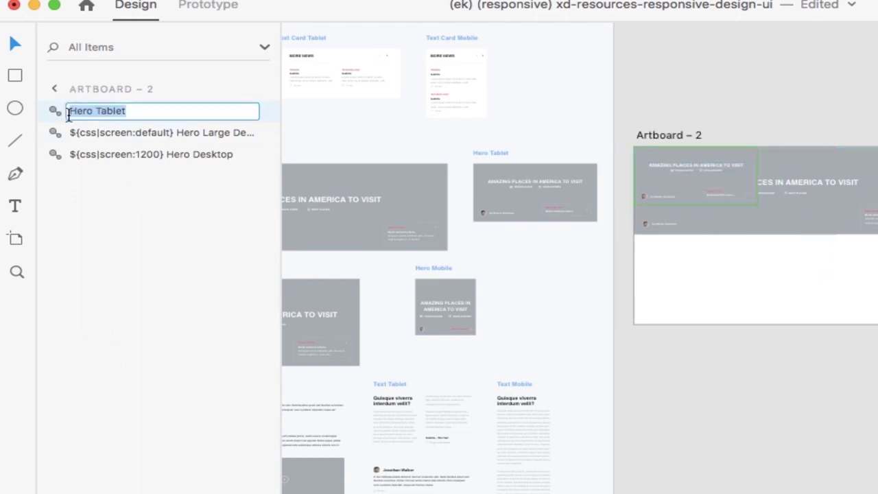
left_click(69, 113)
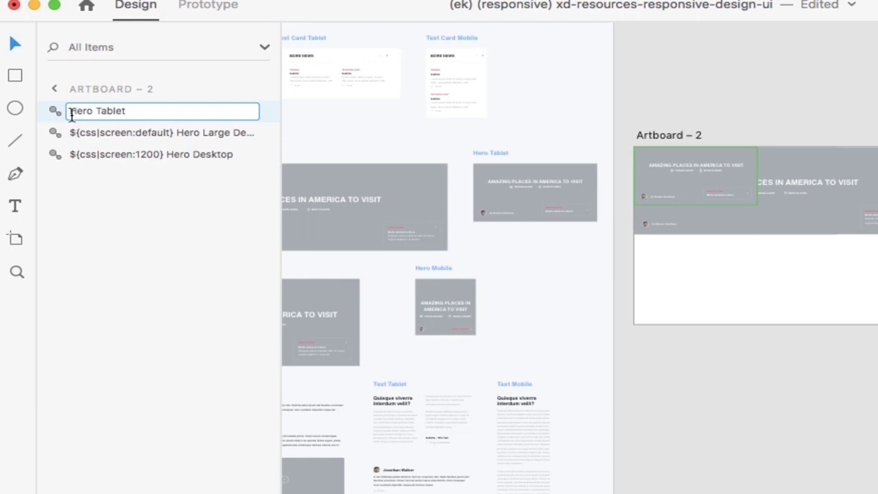
type("${css")
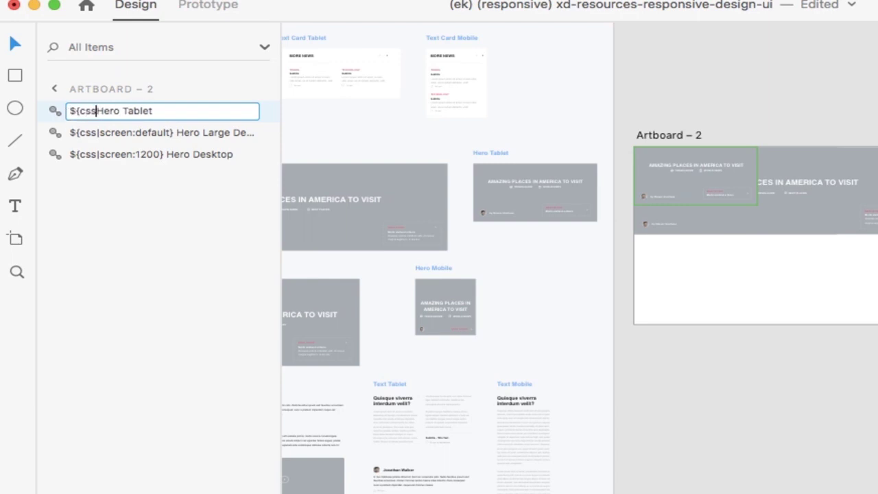
type("|screen")
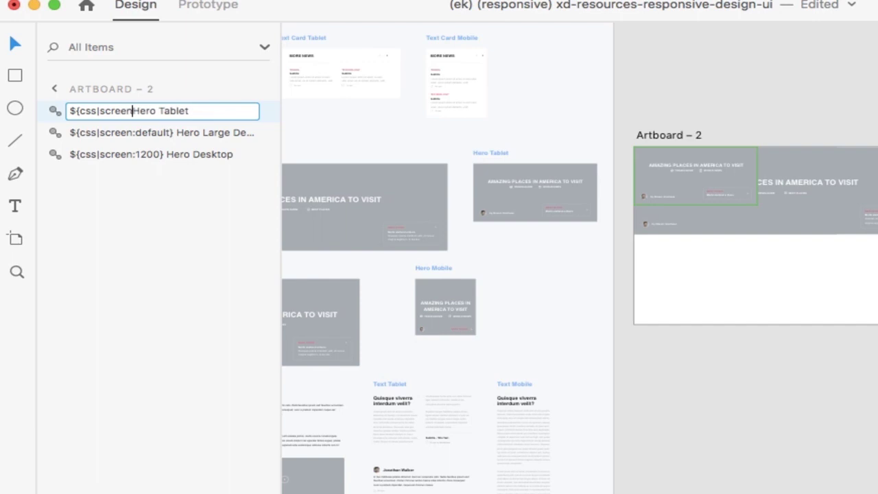
type(":750}")
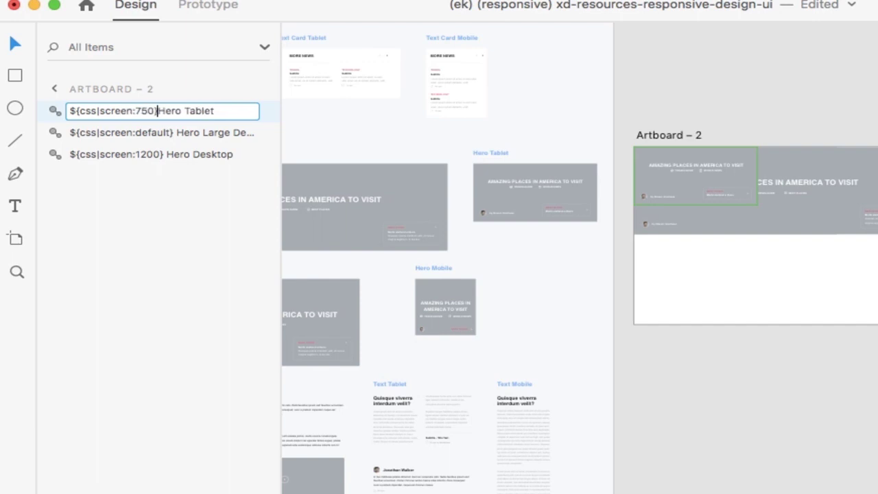
key("Return")
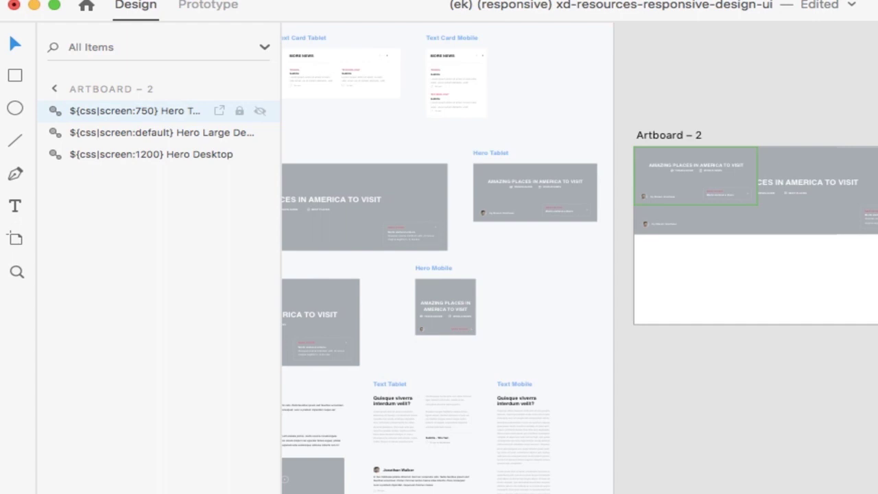
left_click(76, 115)
left_click_drag(76, 114, 95, 177)
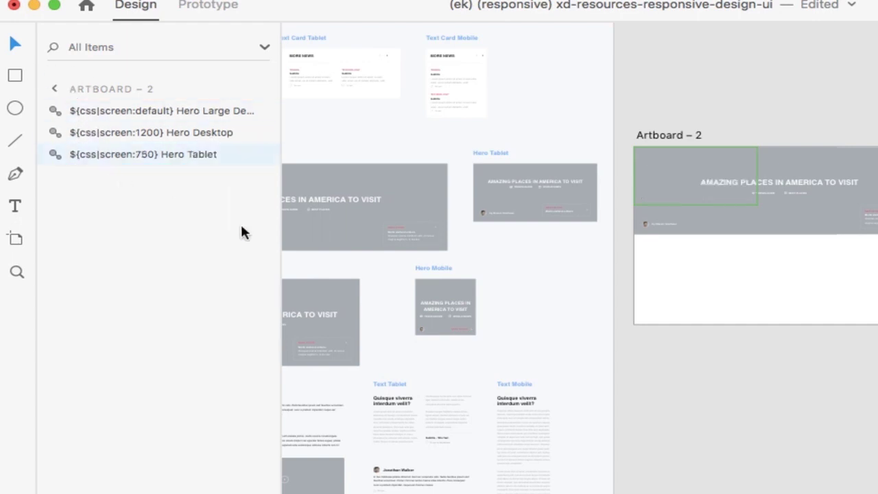
Copy the Hero Mobile component into Artboard – 2 and align it to the artboard's upper-left corner.
left_click(446, 283)
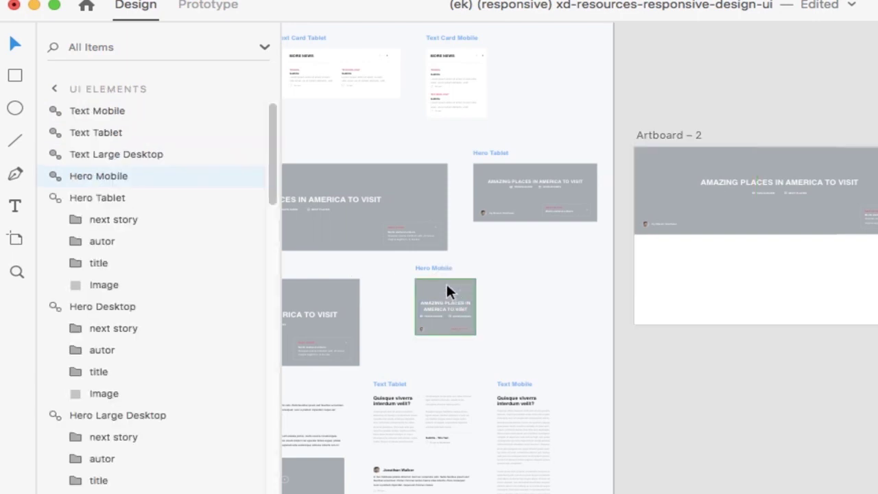
left_click(733, 248)
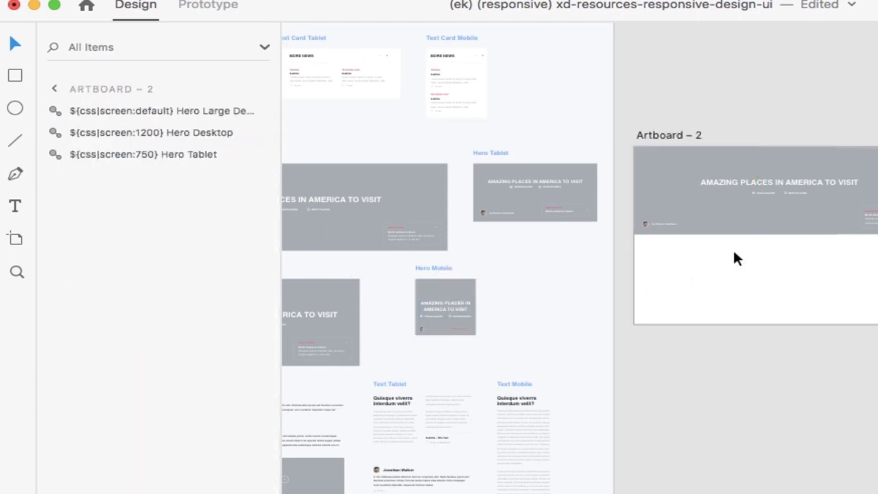
key("super+v")
left_click_drag(753, 237, 652, 167)
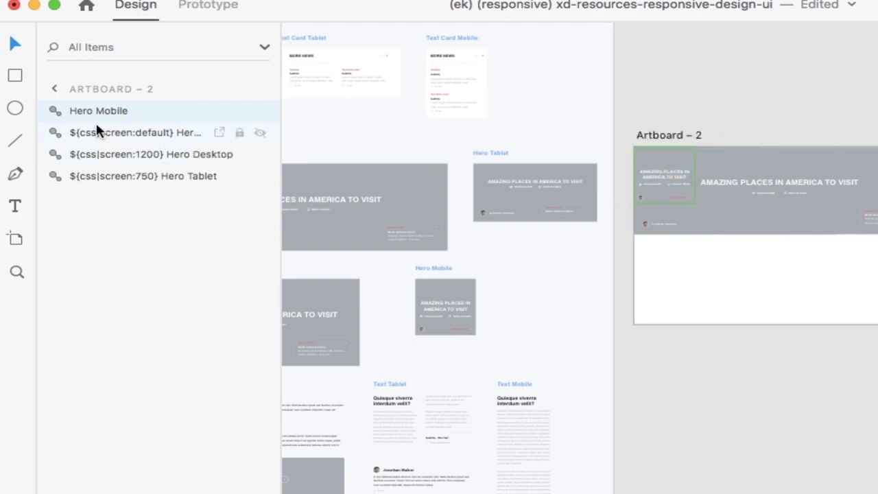
Rename the Hero Mobile layer as ${css|screen:300} Hero Mobile and order it below the 750 Hero Tablet layer.
double_click(77, 110)
left_click(71, 111)
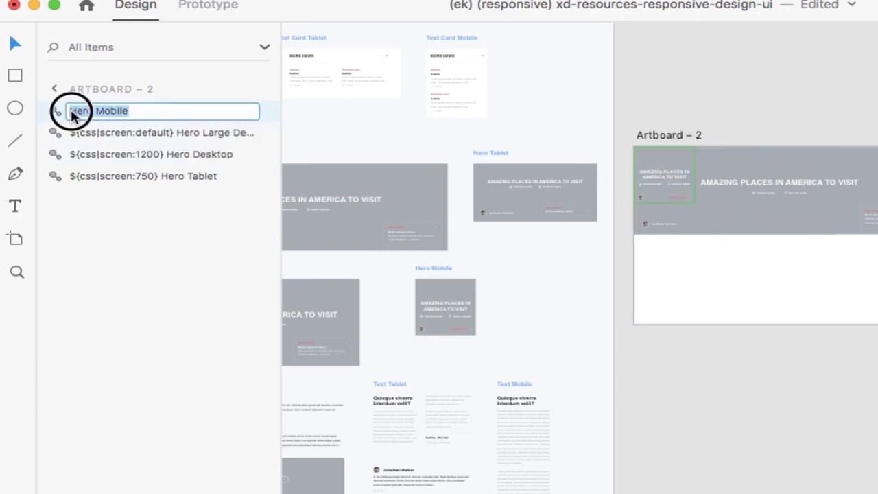
type("${css|screen:300}")
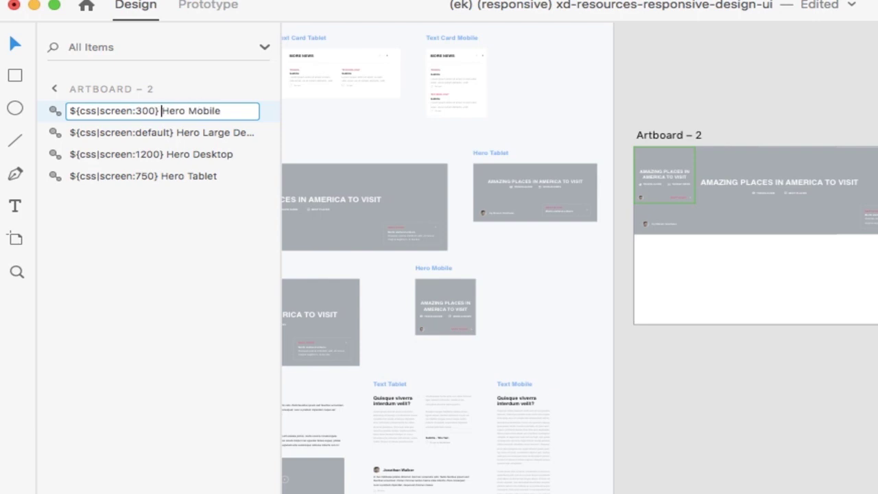
key("Return")
left_click_drag(87, 110, 96, 192)
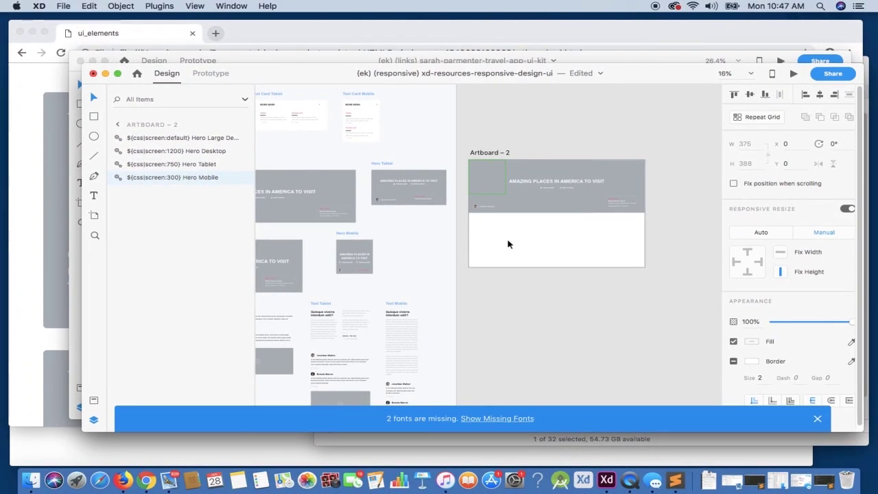
Duplicate the ${css|screen:default} Hero Large Desktop layer within Artboard – 2.
left_click(162, 145)
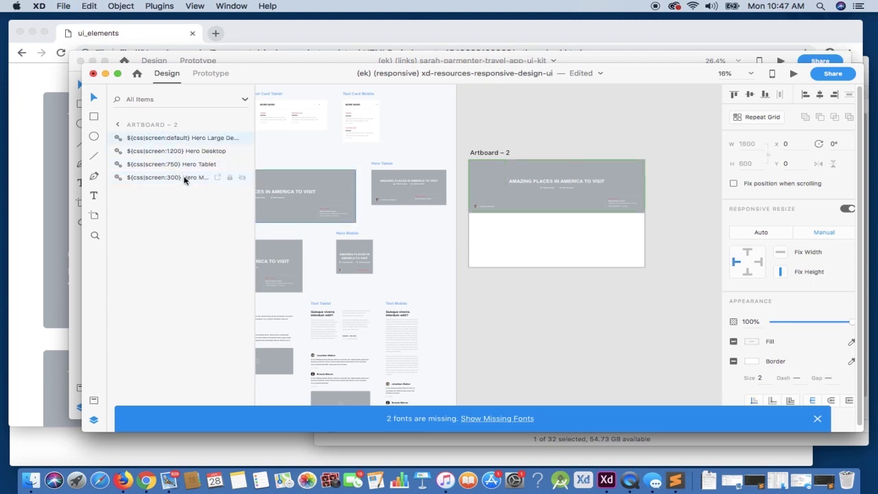
key("super+d")
double_click(180, 152)
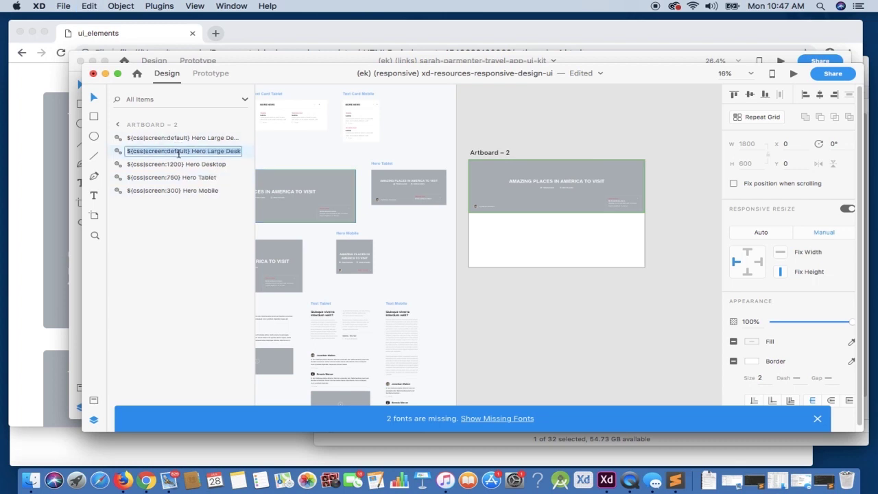
left_click(186, 151)
key("Return")
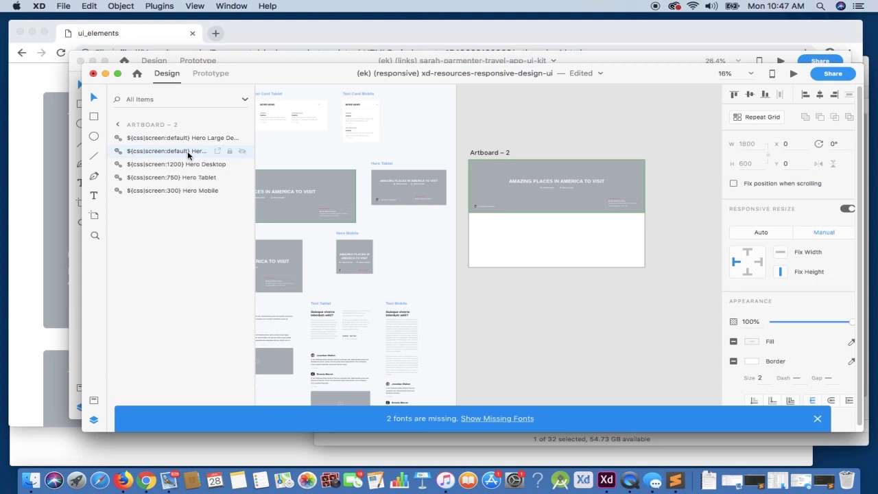
Rename the lower of the two default hero layers as ${css|screen:1800} Hero Large Desktop.
double_click(187, 150)
left_click(187, 151)
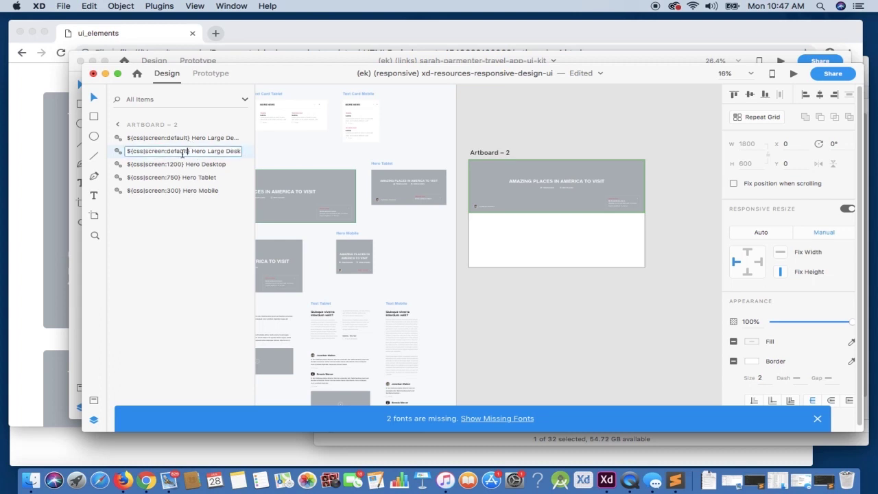
key("BackSpace")
key("BackSpace")
key("BackSpace")
key("BackSpace")
key("BackSpace")
key("BackSpace")
key("BackSpace")
type("1800")
key("Return")
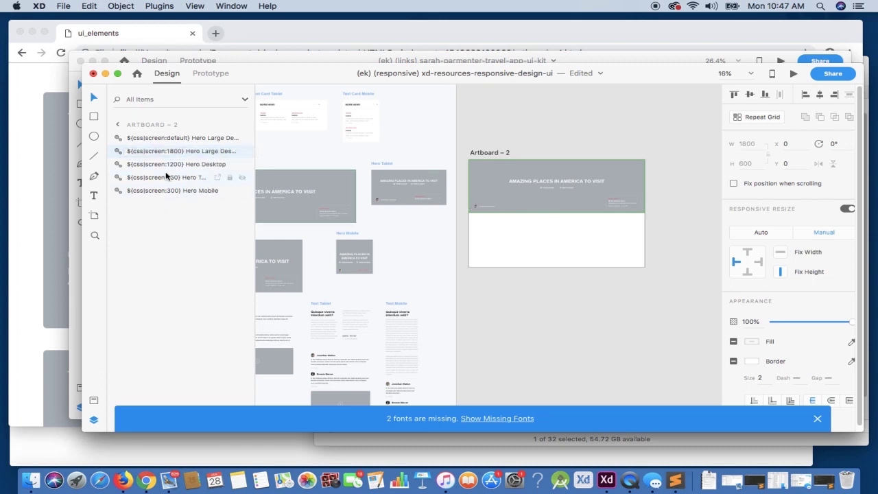
Move the next story group inside the default Hero Large Desktop to the hero's upper-left corner, and collapse that layer.
left_click(546, 244)
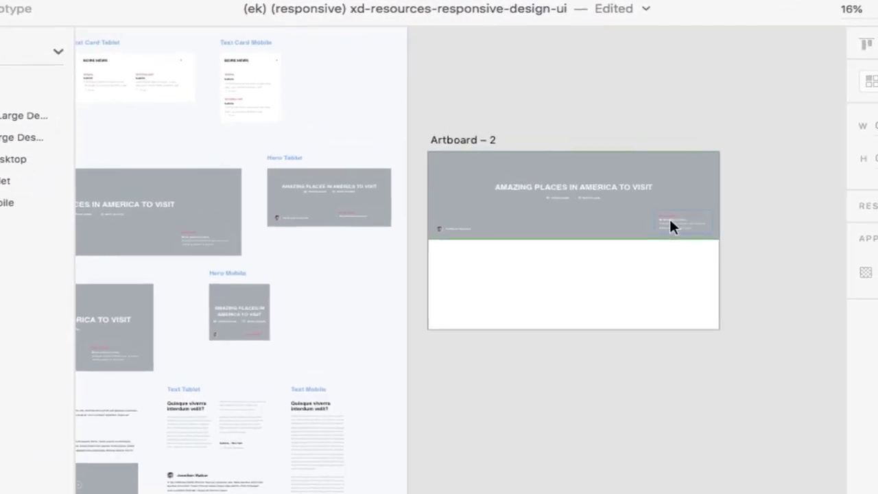
left_click(669, 220)
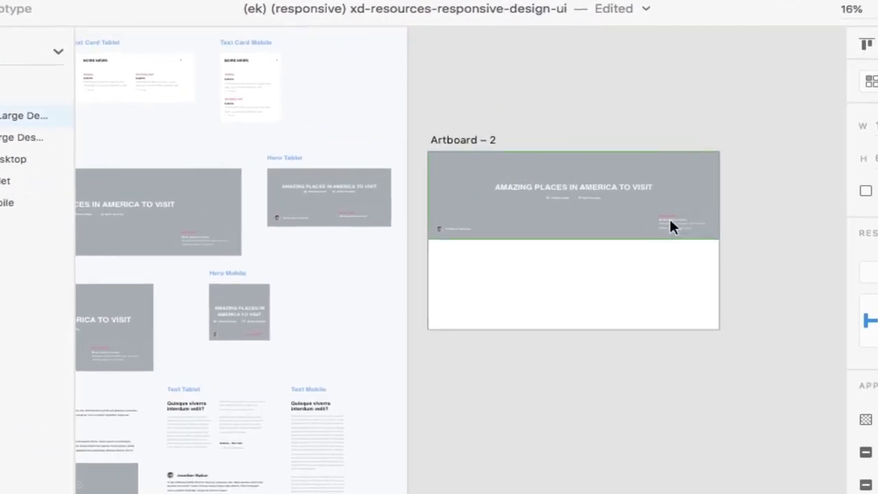
double_click(669, 220)
key("Delete")
left_click_drag(550, 188, 449, 166)
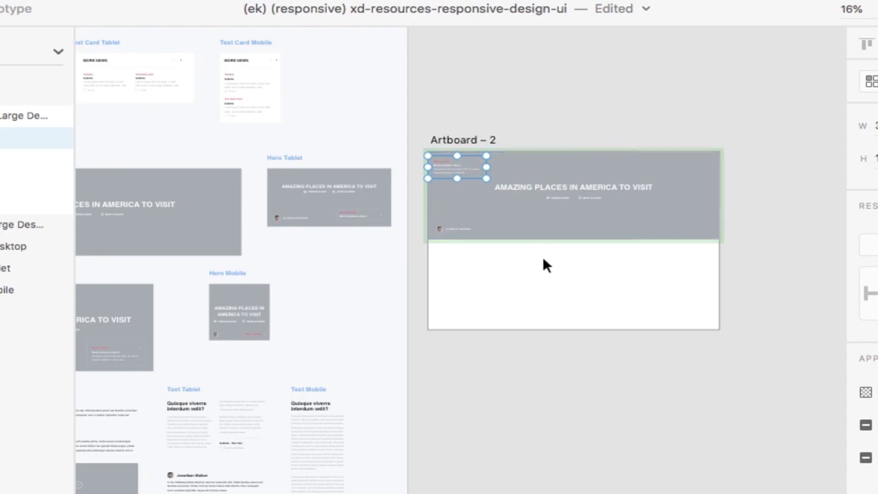
left_click(527, 299)
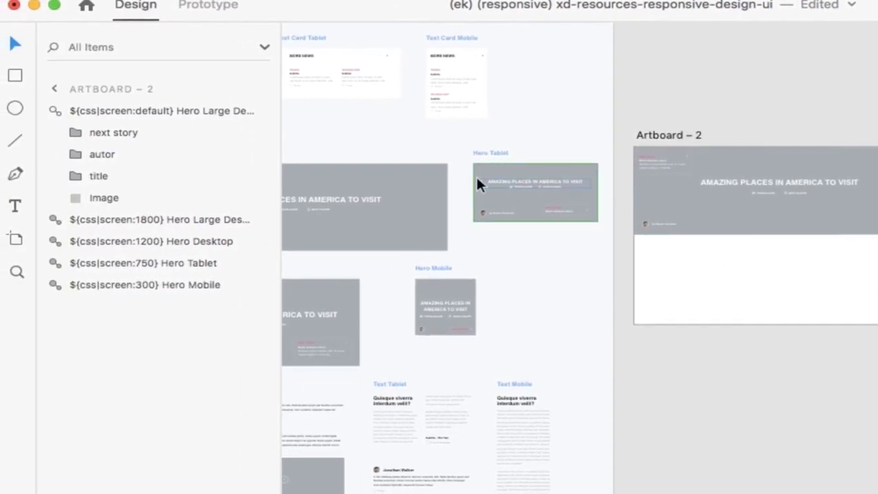
left_click(53, 112)
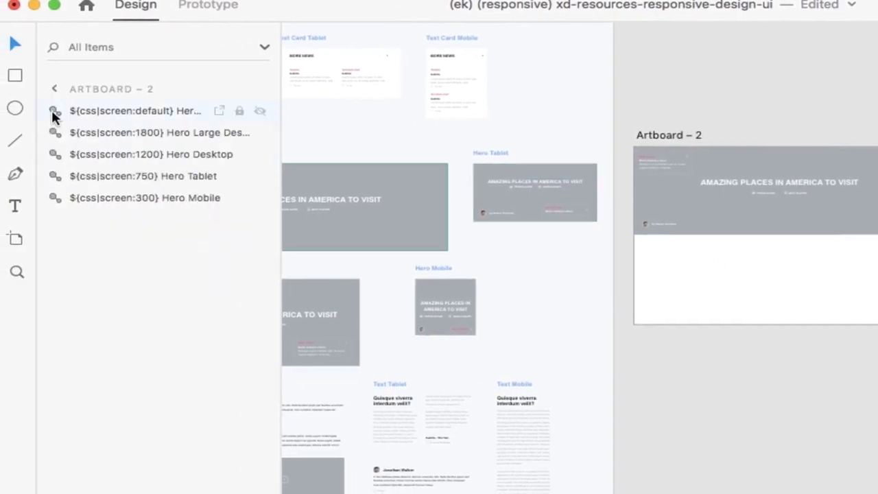
double_click(154, 159)
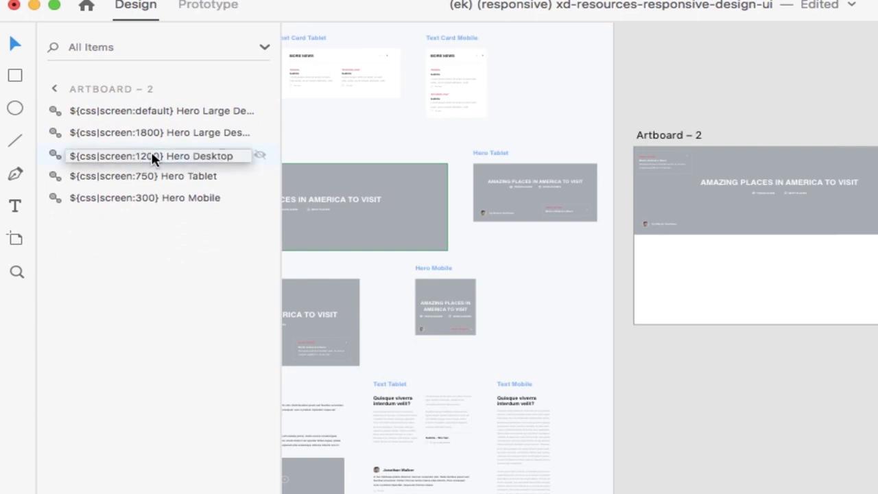
left_click(541, 246)
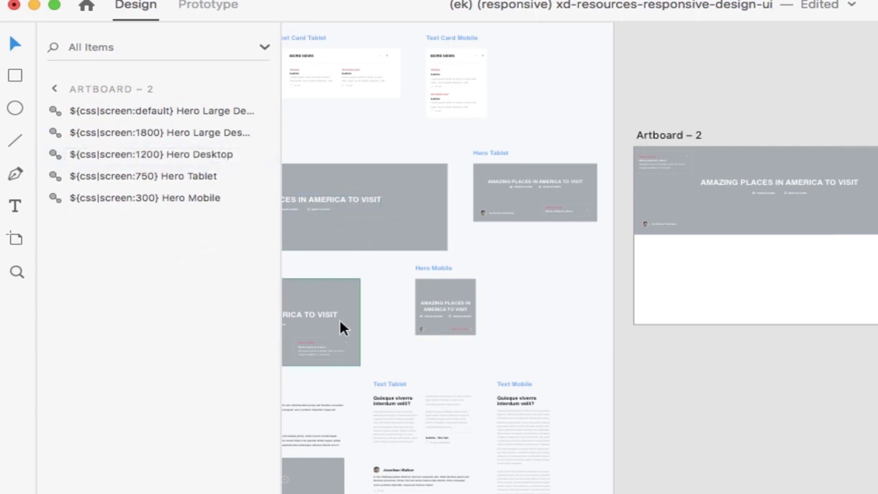
Compare the next story boxes in the Hero Desktop, Hero Tablet and Hero Mobile components with the hero on Artboard – 2.
scroll(339, 321, "left", 5)
scroll(340, 321, "down", 1)
scroll(450, 307, "up", 3)
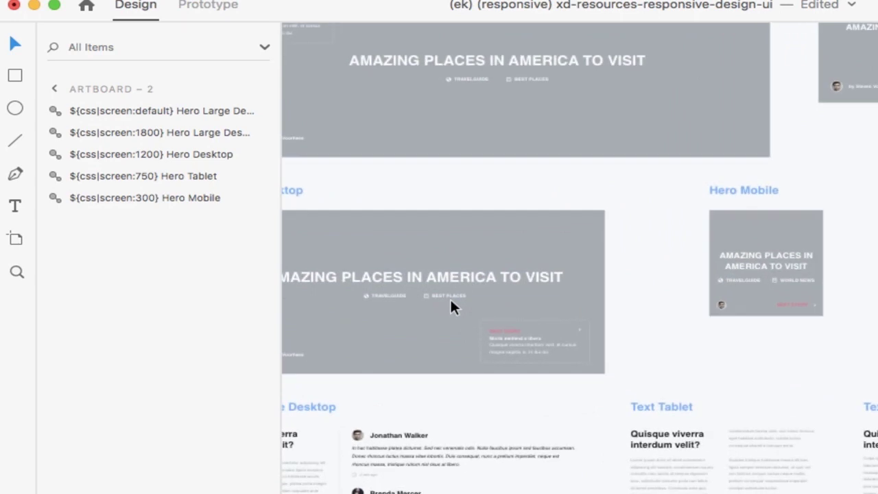
scroll(449, 307, "up", 2)
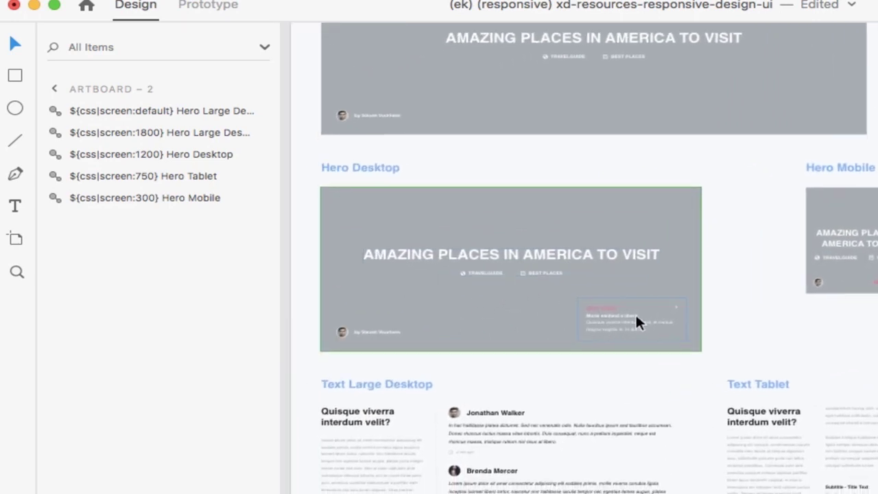
scroll(636, 316, "right", 5)
scroll(636, 317, "up", 3)
scroll(636, 316, "right", 3)
scroll(636, 317, "up", 2)
scroll(637, 317, "right", 1)
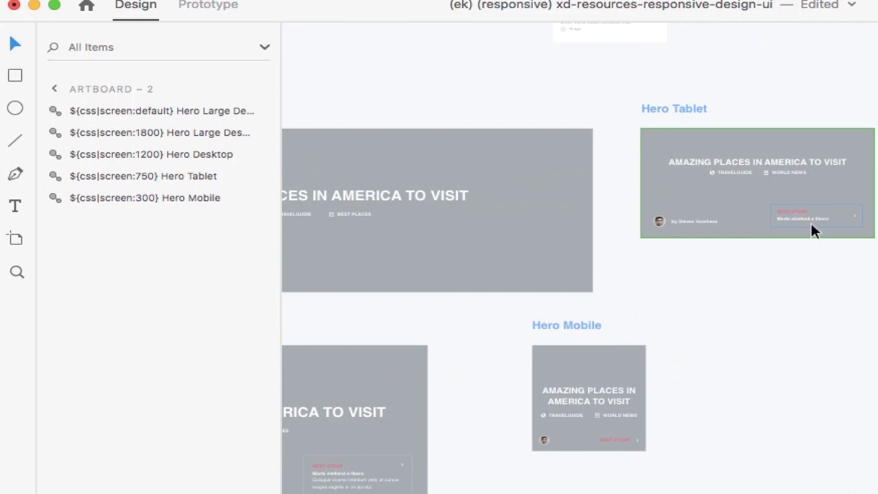
scroll(811, 223, "right", 3)
scroll(810, 223, "down", 2)
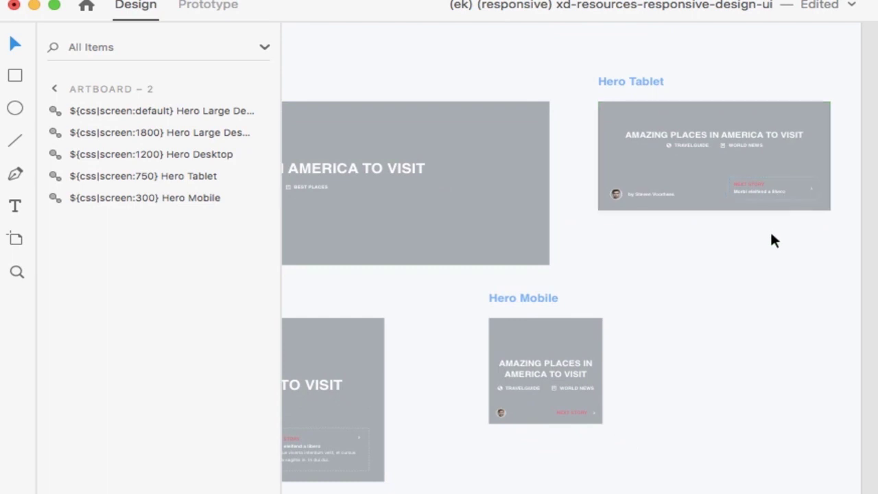
scroll(770, 229, "right", 5)
scroll(770, 230, "down", 1)
scroll(771, 234, "right", 3)
scroll(770, 233, "down", 1)
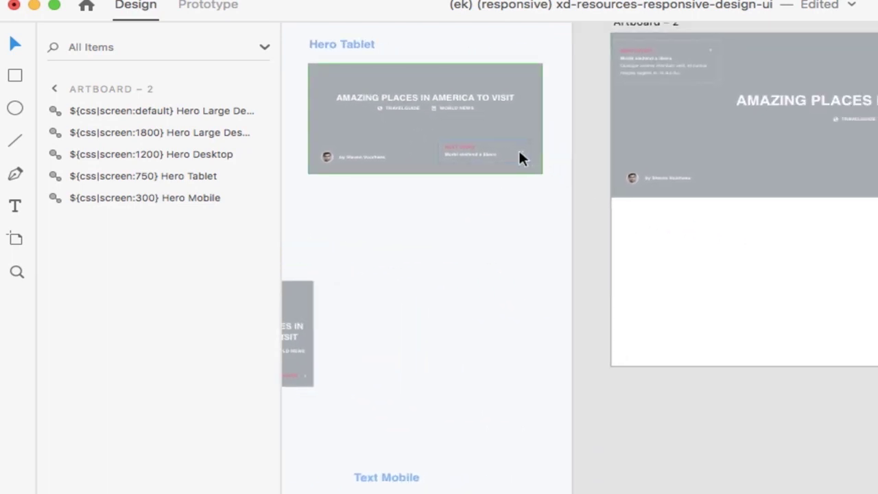
scroll(557, 218, "right", 2)
scroll(558, 218, "up", 2)
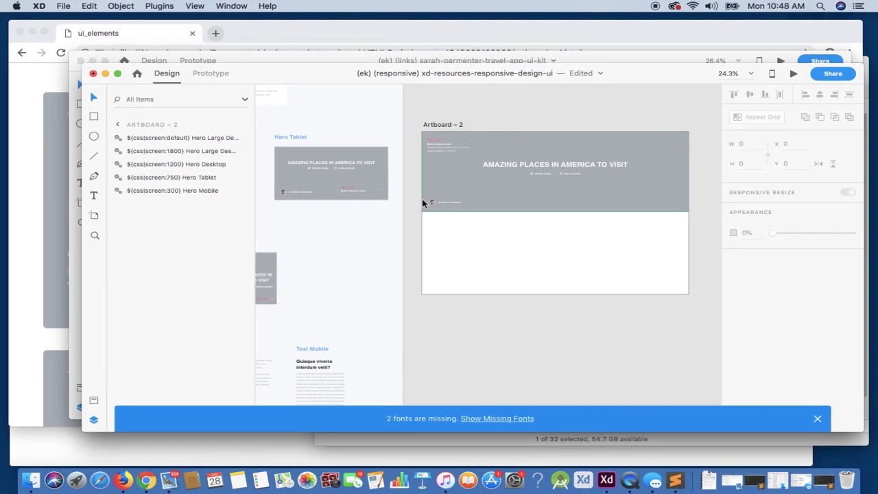
Export the design as HTML5 into the ekxd_example_templates folder with no artboard or layer selected.
left_click(160, 7)
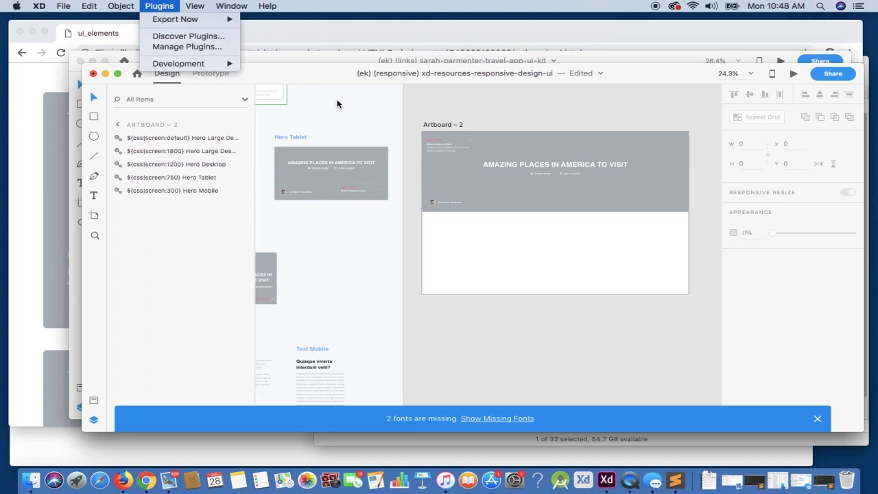
left_click(407, 103)
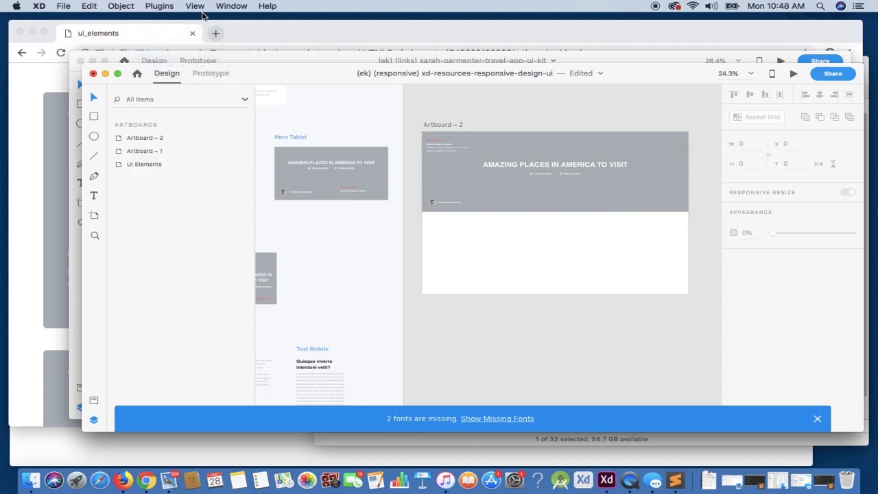
left_click(160, 6)
mouse_move(181, 19)
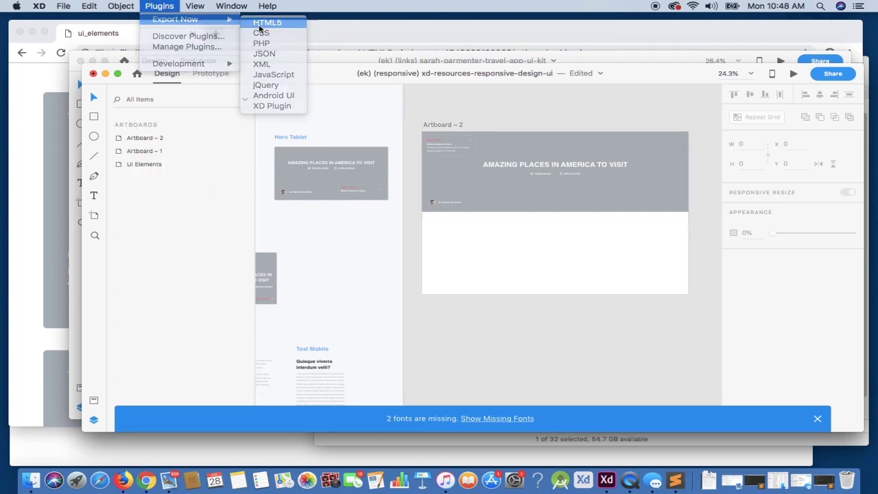
left_click(268, 23)
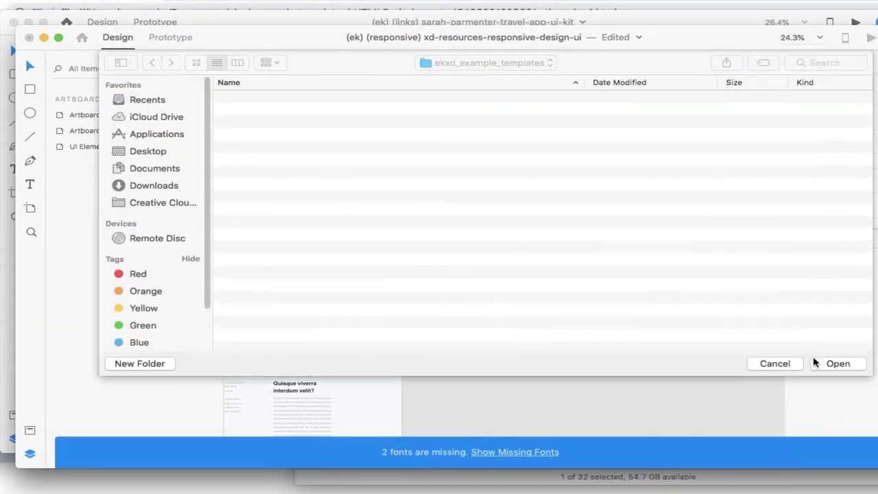
left_click(823, 363)
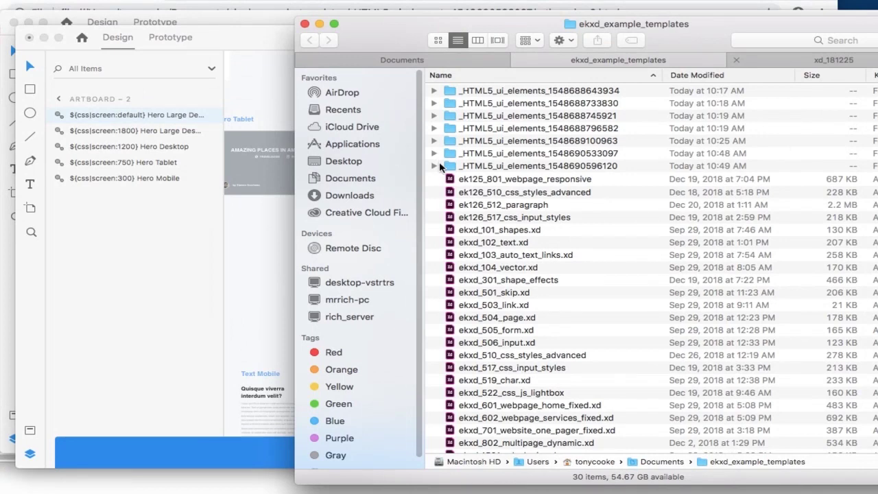
Open artboard__2.html from the newest export folder in Chrome and check the hero layout at several narrower and wider window widths.
left_click(434, 166)
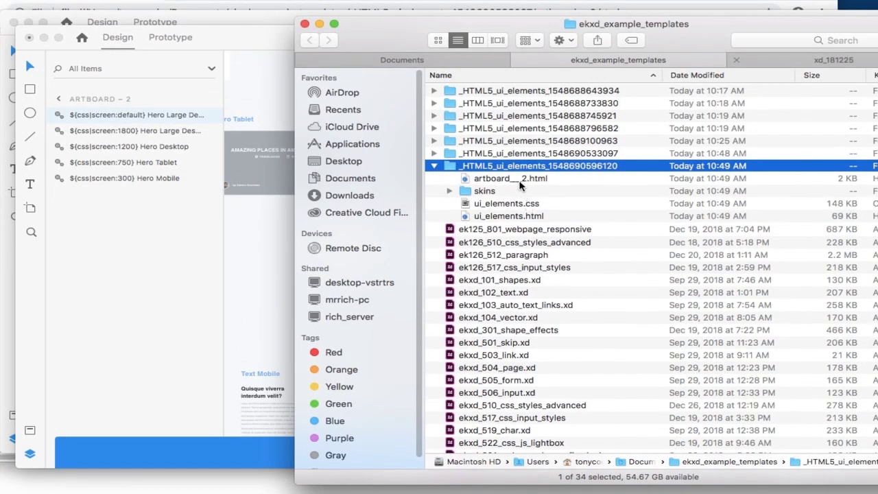
left_click_drag(519, 180, 8, 183)
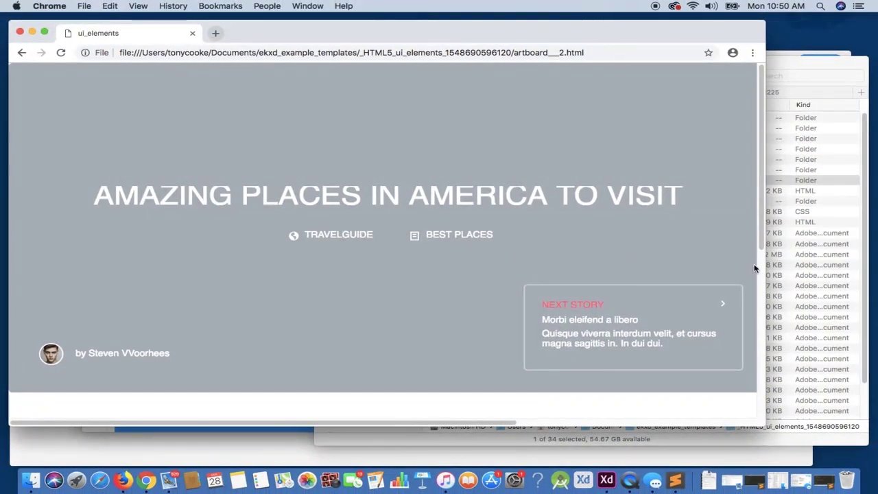
left_click_drag(766, 267, 815, 259)
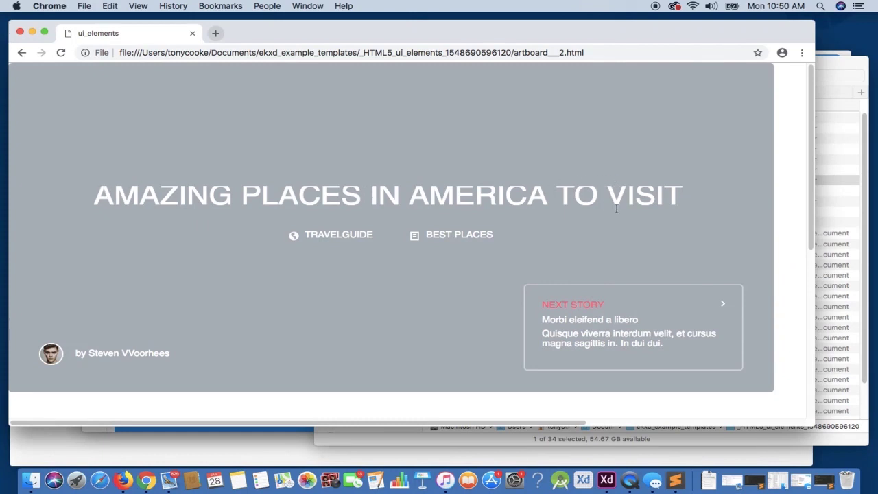
left_click_drag(814, 320, 641, 292)
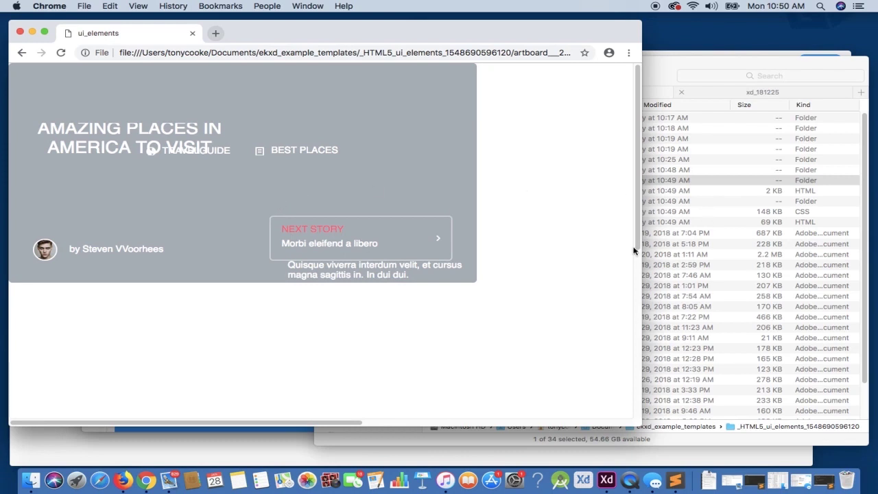
left_click_drag(643, 259, 684, 276)
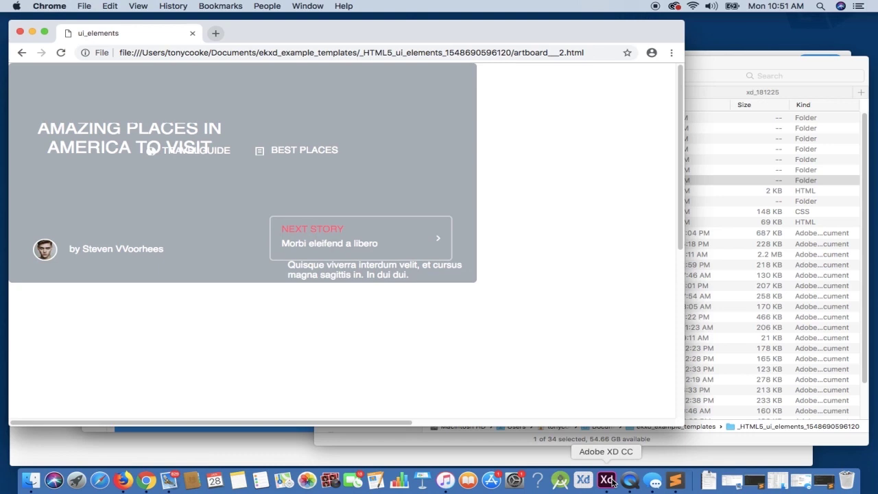
left_click_drag(681, 370, 817, 368)
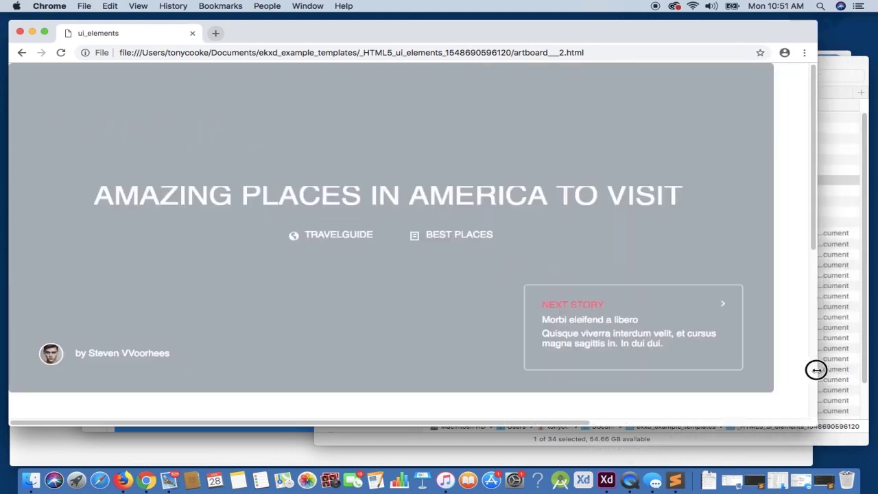
Switch to Adobe XD and copy the Quisque viverra text from Hero Desktop's next story group into Hero Tablet's, below the arrow layer.
left_click(606, 480)
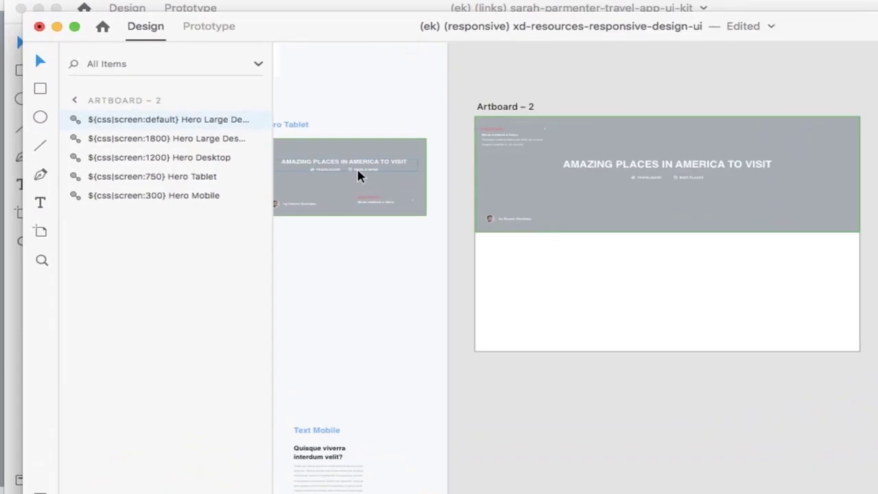
left_click(314, 175)
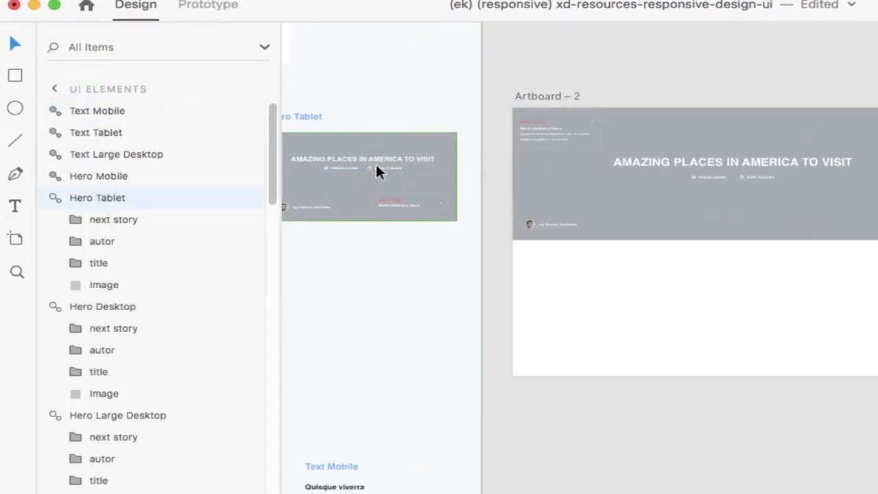
left_click(74, 219)
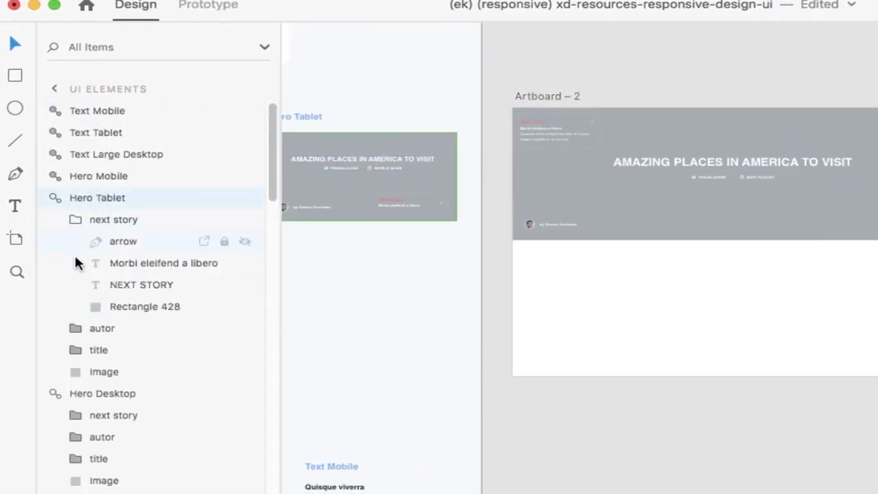
left_click(75, 416)
left_click(141, 464)
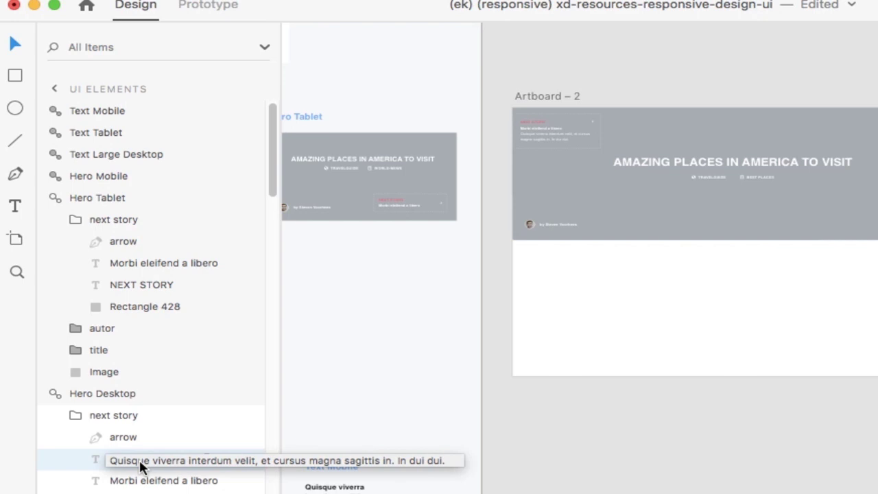
left_click(126, 227)
left_click(125, 226)
key("super+v")
left_click_drag(128, 220, 133, 278)
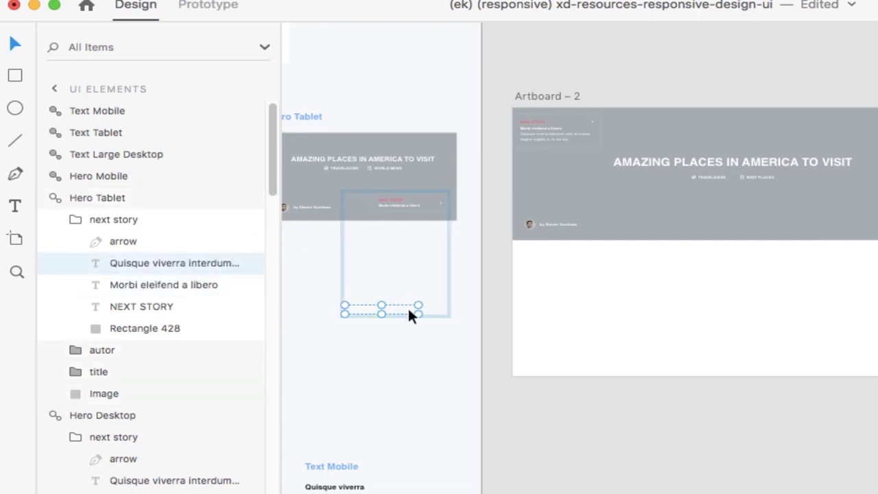
Align the copied Quisque viverra text under Morbi eleifend a libero in the Hero Tablet box, and hide that text layer.
left_click_drag(407, 307, 437, 226)
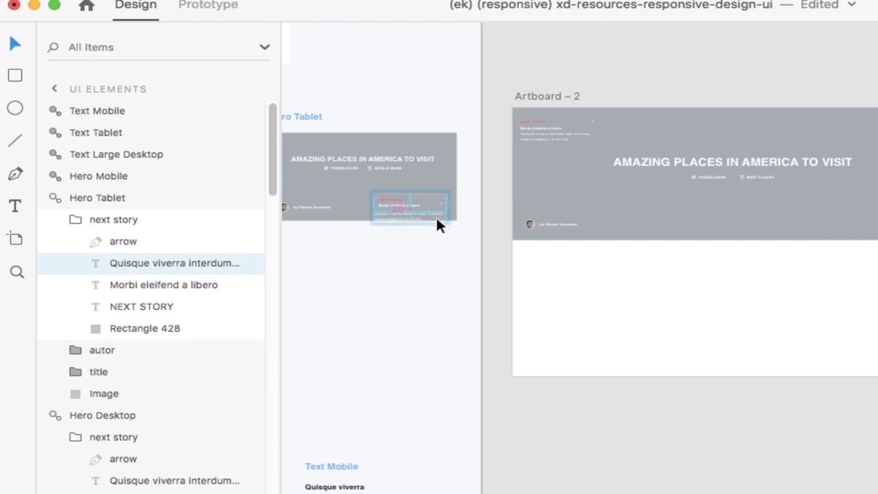
scroll(373, 199, "up", 3)
scroll(375, 198, "up", 2)
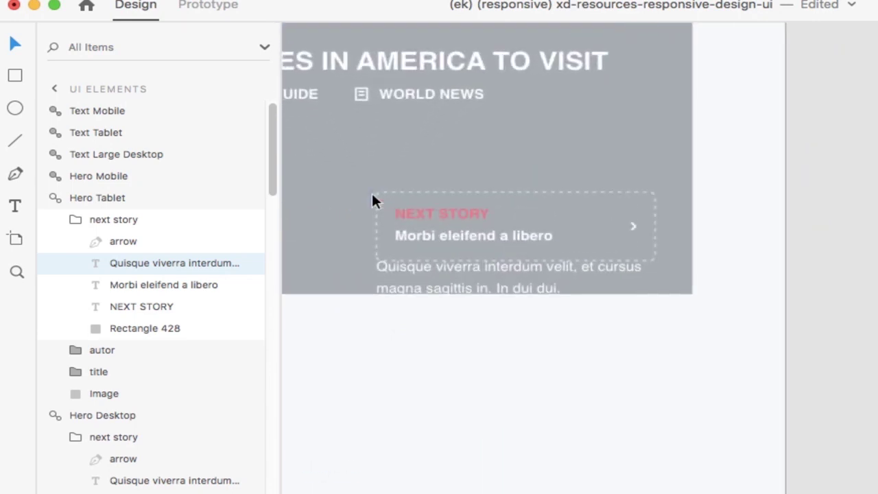
left_click_drag(431, 277, 449, 267)
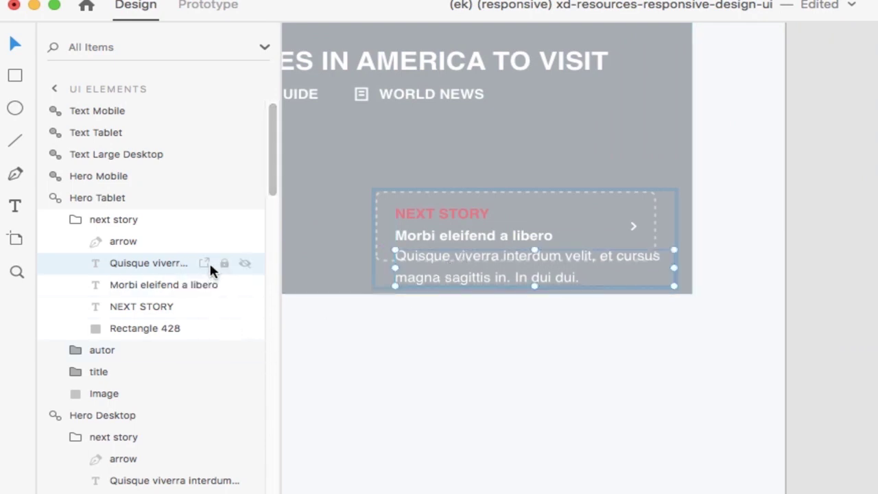
scroll(212, 264, "down", 1)
left_click(244, 260)
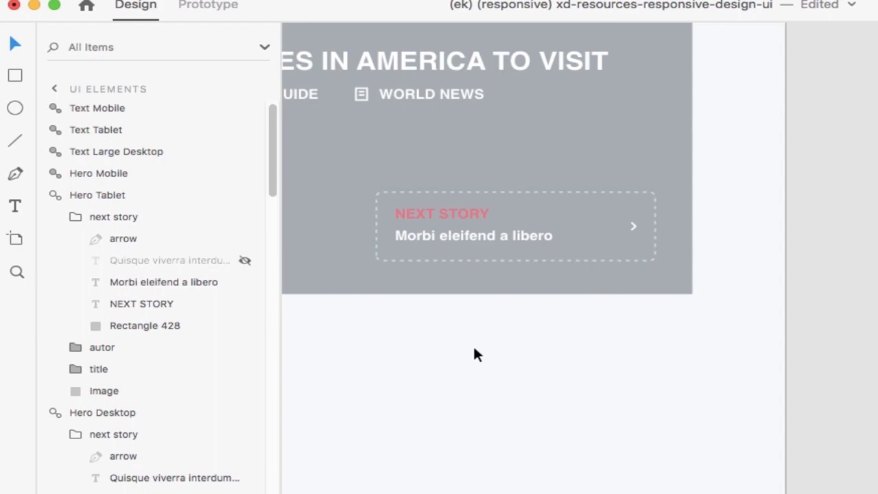
Move only the next story group inside the default Hero Large Desktop on Artboard – 2 to about X 27, Y 26.
scroll(472, 344, "left", 5)
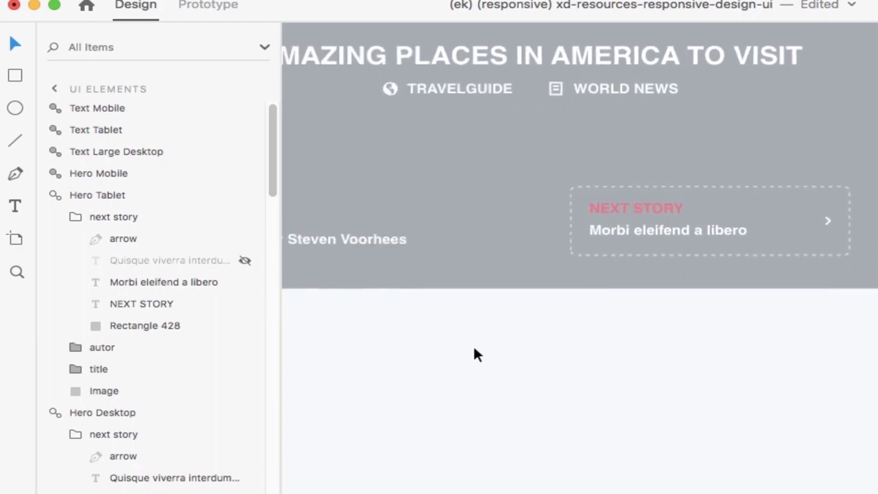
scroll(484, 354, "right", 5)
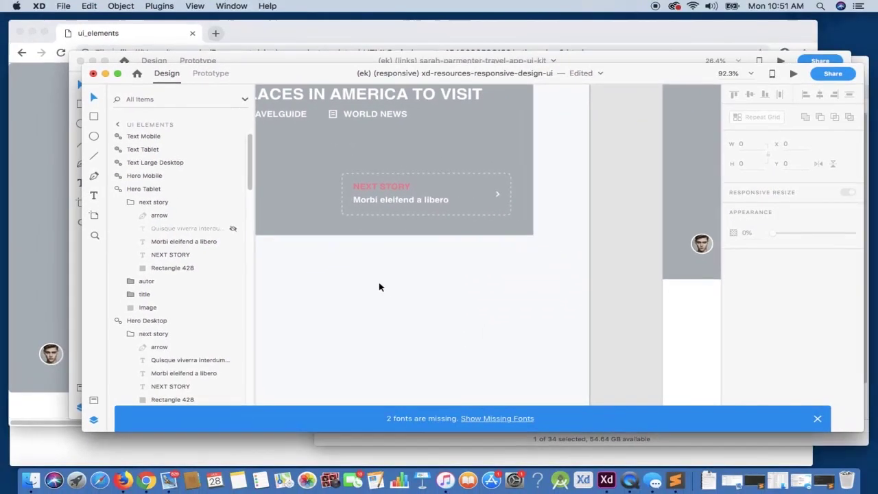
scroll(378, 287, "right", 5)
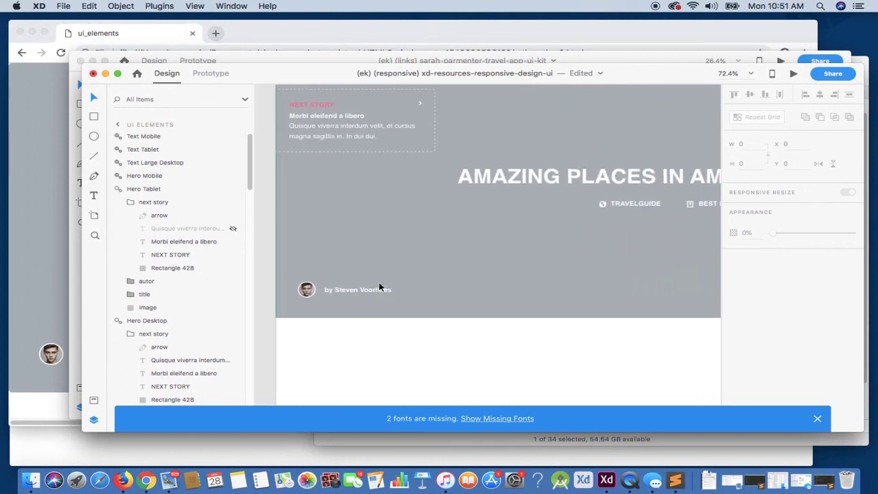
left_click(378, 286)
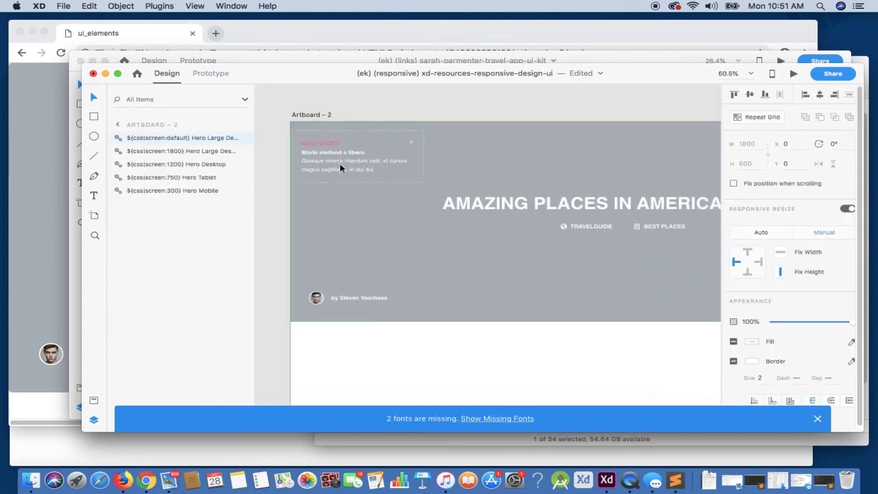
left_click_drag(344, 160, 357, 158)
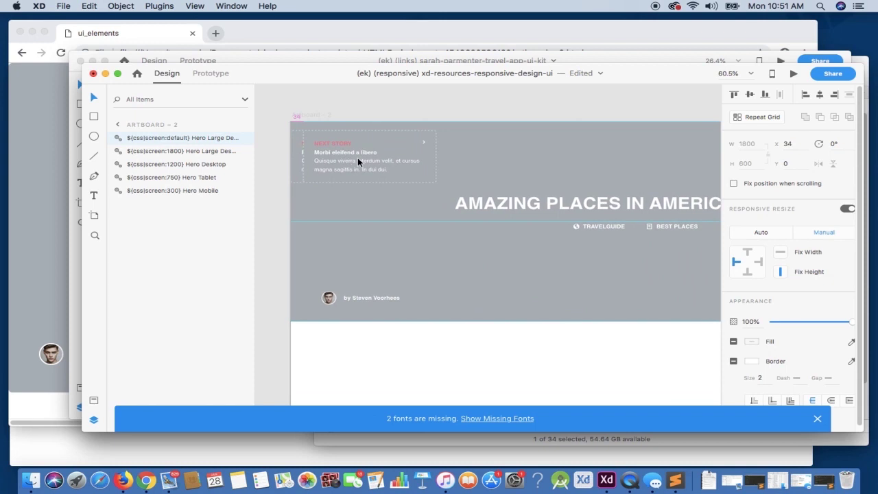
key("super+z")
double_click(358, 160)
left_click_drag(359, 159, 367, 159)
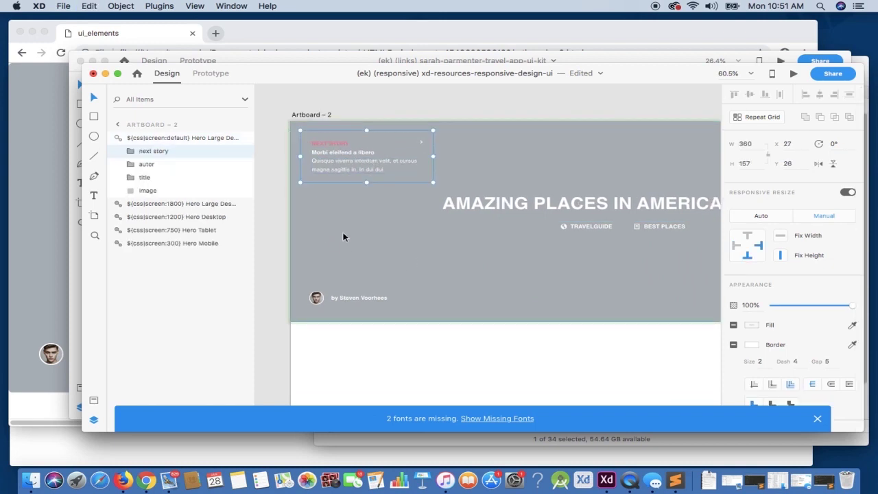
Hide the ${css|screen:default} Hero Large Desktop layer and leave it collapsed in the layer list.
left_click(120, 139)
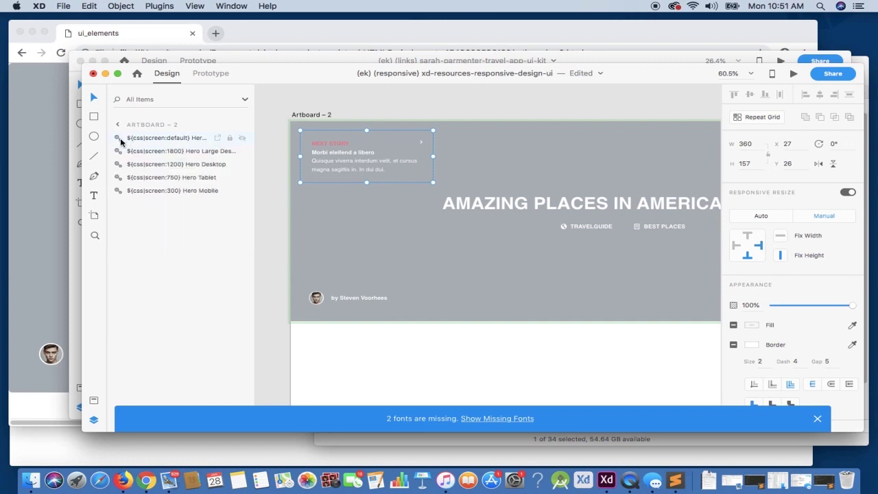
left_click(241, 138)
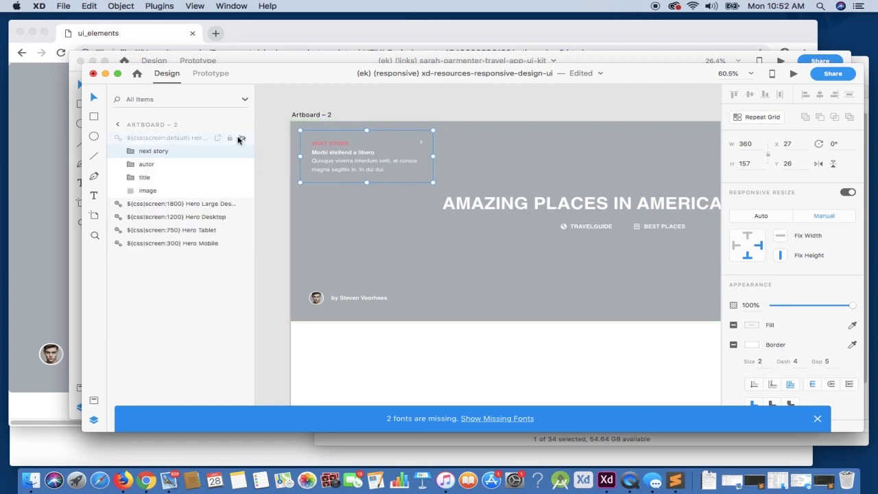
left_click(119, 138)
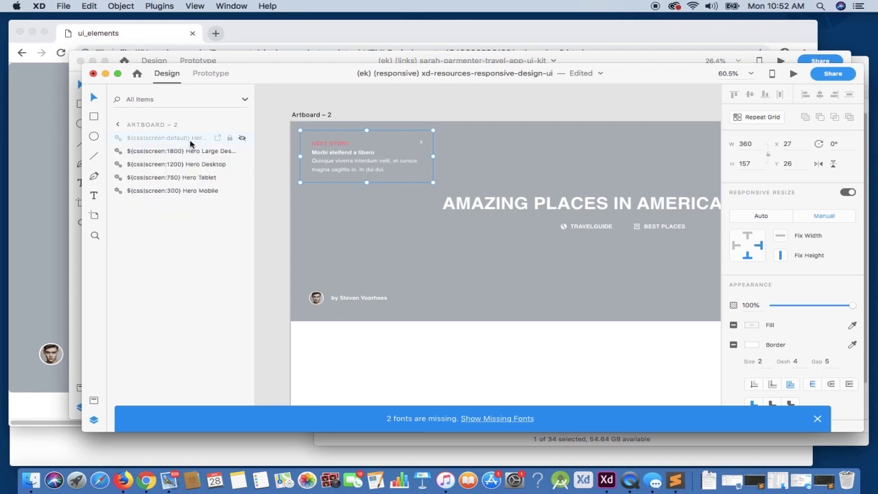
Hide the 1800 Hero Large Desktop and 1200 Hero Desktop layers and check the next story group in Hero Tablet.
left_click(242, 151)
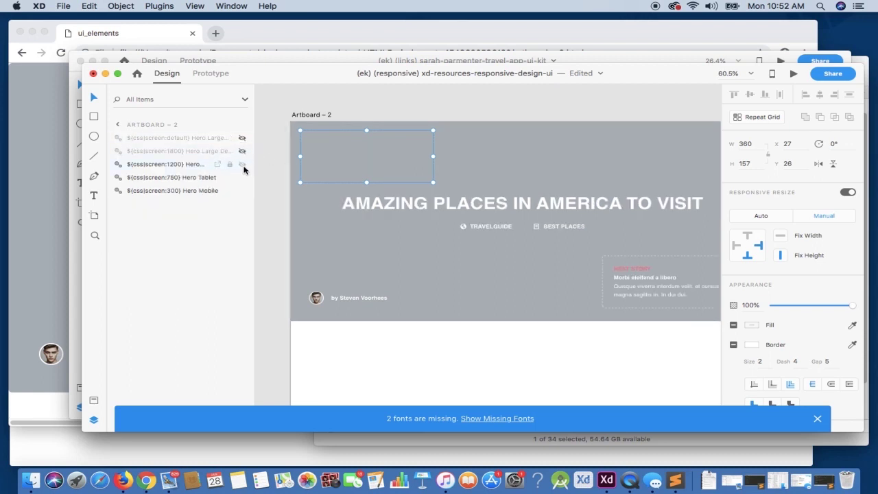
left_click(242, 164)
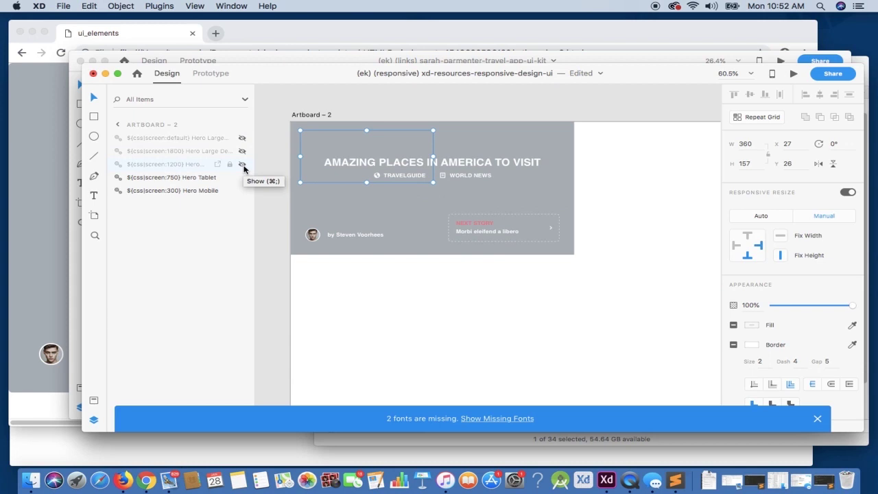
left_click(472, 233)
double_click(471, 231)
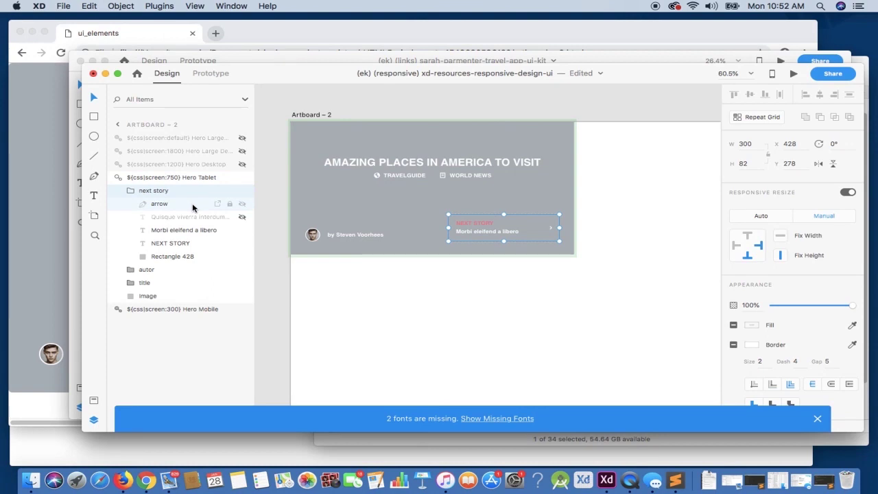
left_click(129, 190)
left_click(117, 178)
Show the 1200, 1800 and default hero layers on Artboard – 2 again and deselect everything.
left_click(242, 164)
left_click(241, 151)
left_click(241, 137)
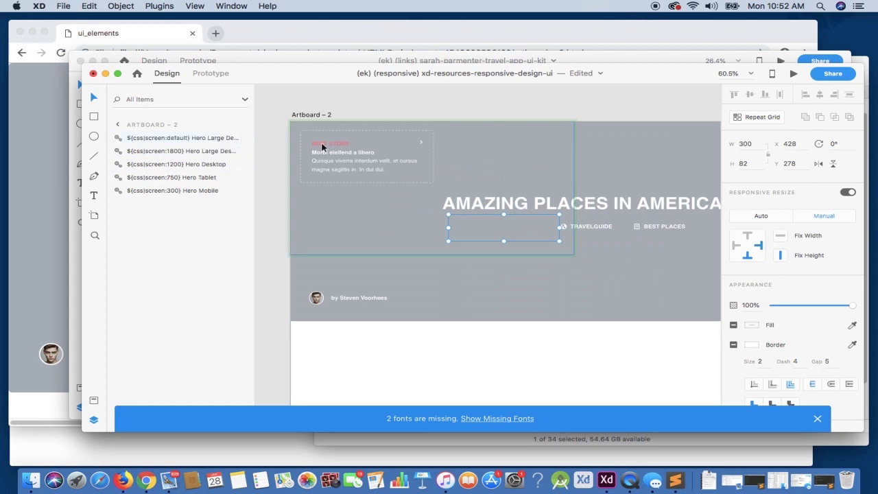
scroll(338, 149, "down", 3)
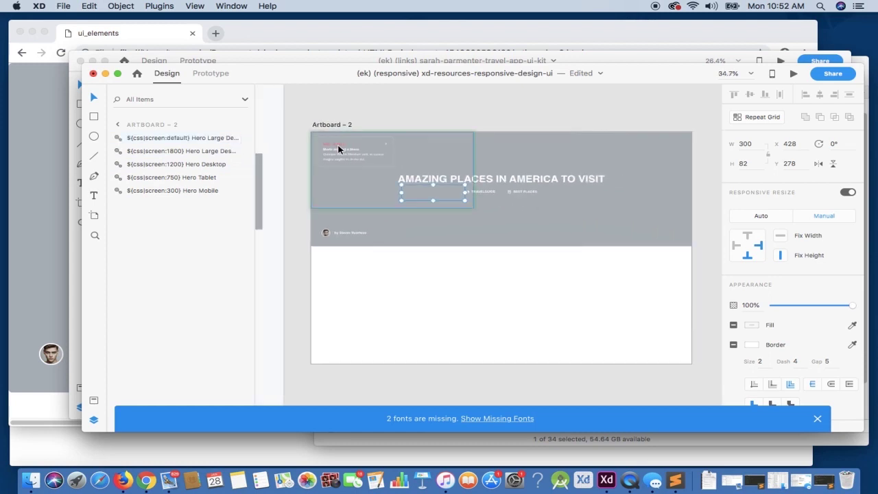
left_click(306, 106)
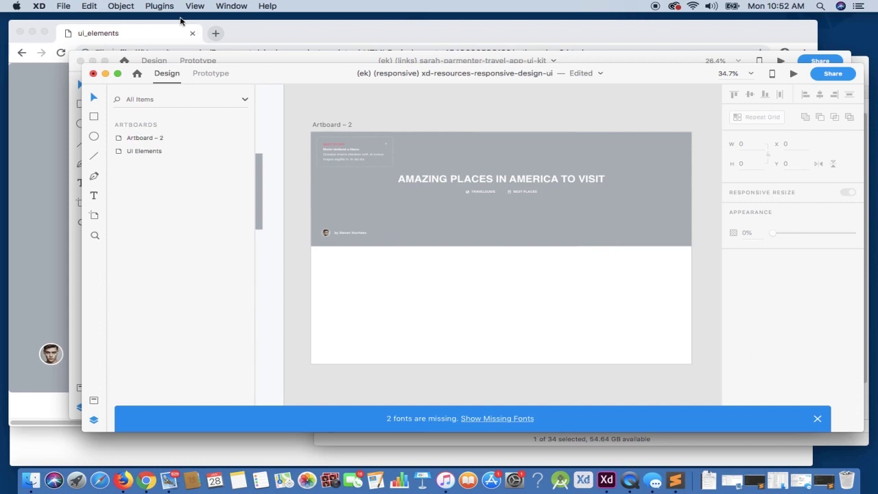
Export the document as HTML5 with the Export Now plugin.
left_click(160, 8)
mouse_move(199, 20)
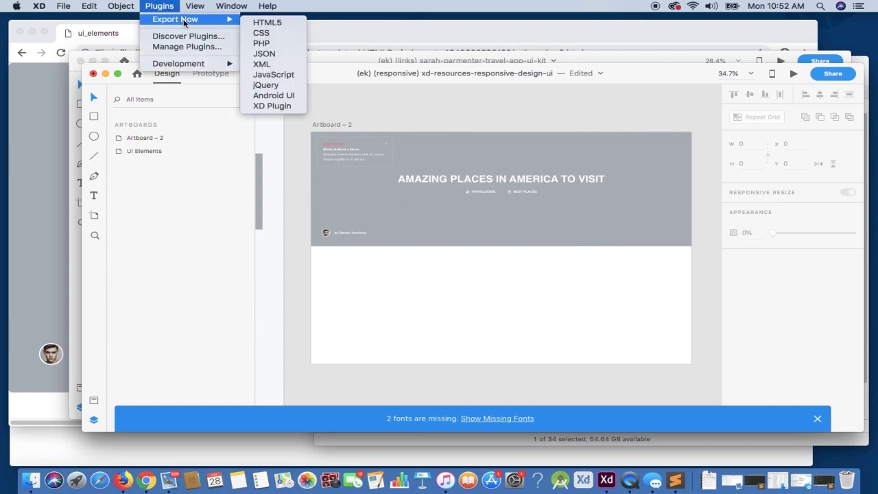
left_click(264, 23)
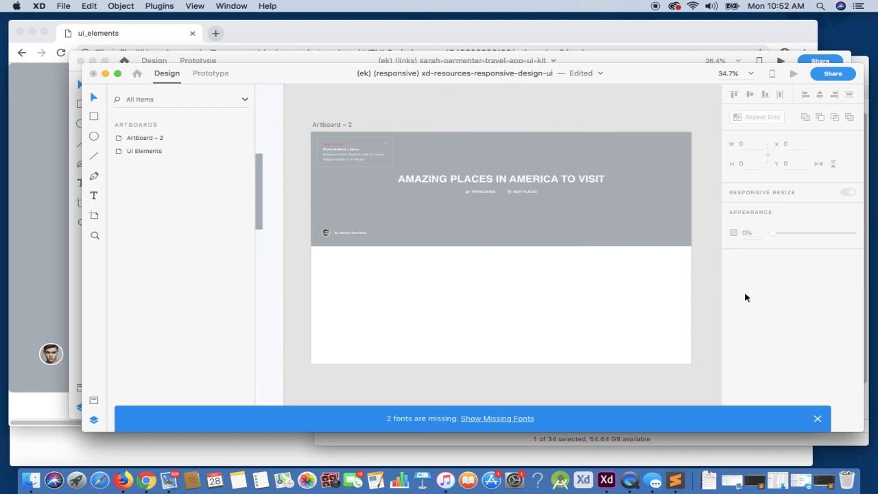
left_click(766, 345)
left_click(720, 440)
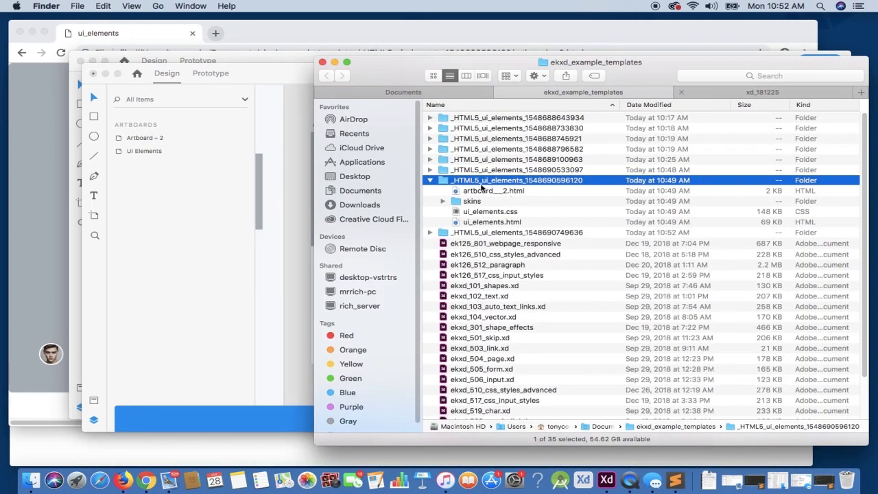
left_click(430, 180)
left_click(430, 190)
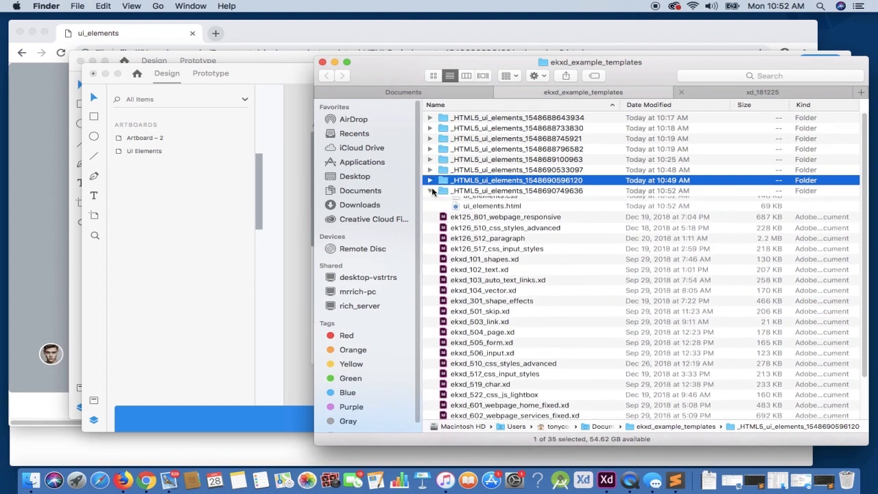
left_click_drag(491, 203, 53, 194)
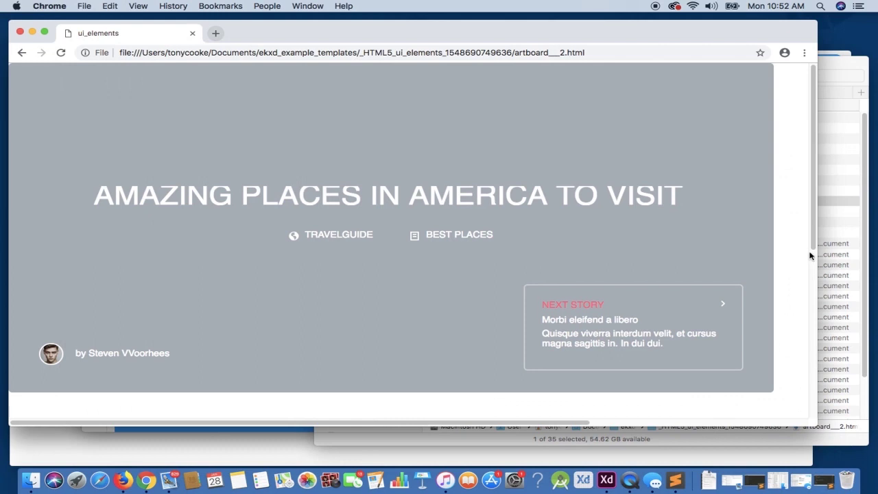
Narrow the browser window to check how the exported hero switches to its tablet layout.
left_click_drag(818, 263, 689, 256)
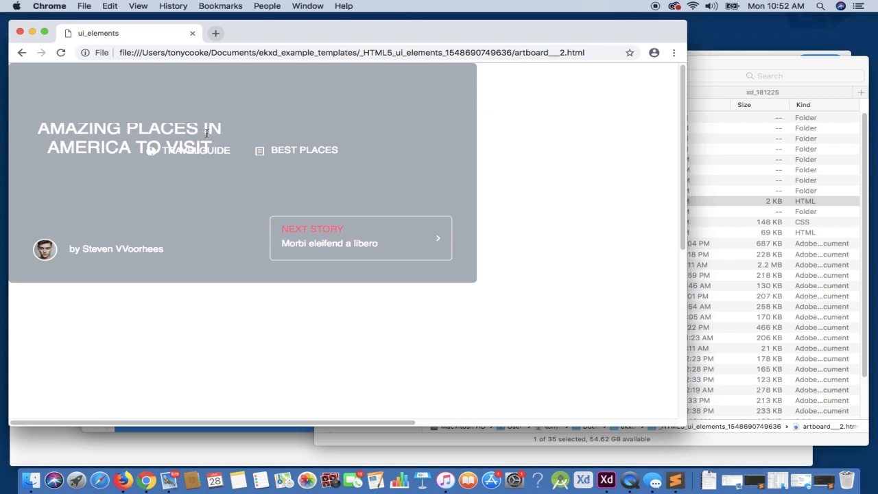
scroll(212, 145, "right", 1)
scroll(178, 147, "left", 1)
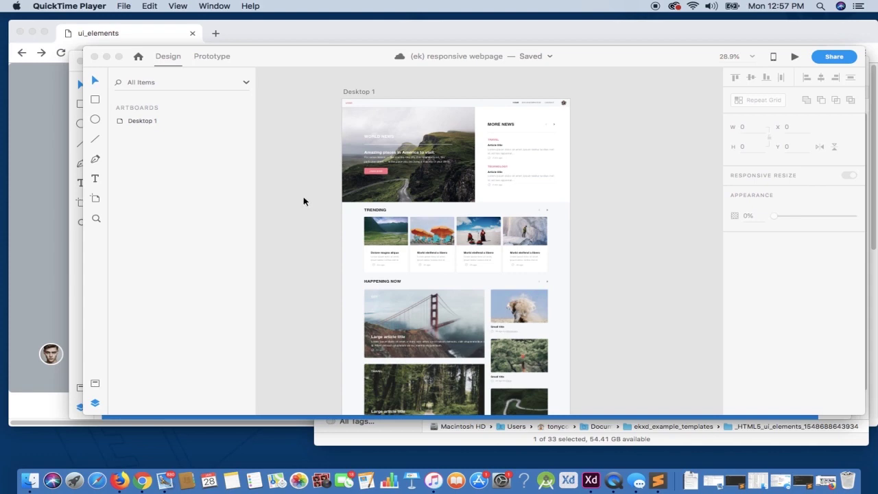
Switch to the (ek) responsive webpage document in Adobe XD and group all Desktop 1 layers from big new through Hero.
left_click(363, 152)
left_click(362, 152)
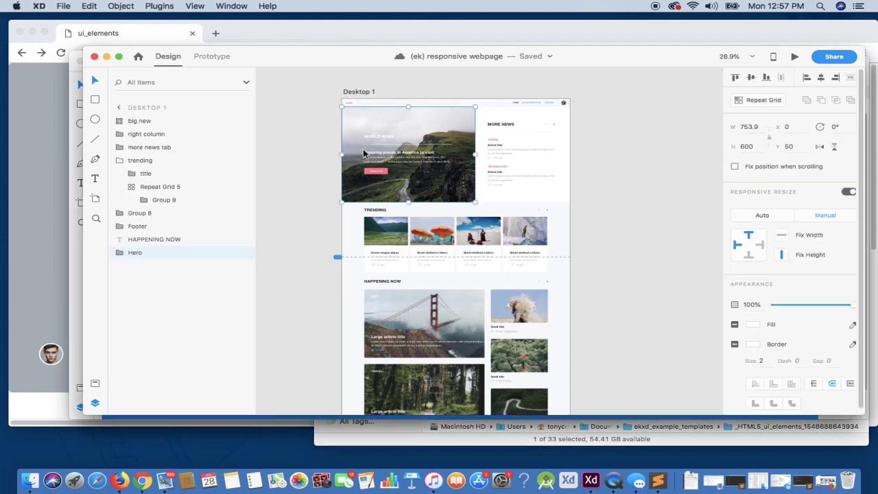
left_click(139, 123)
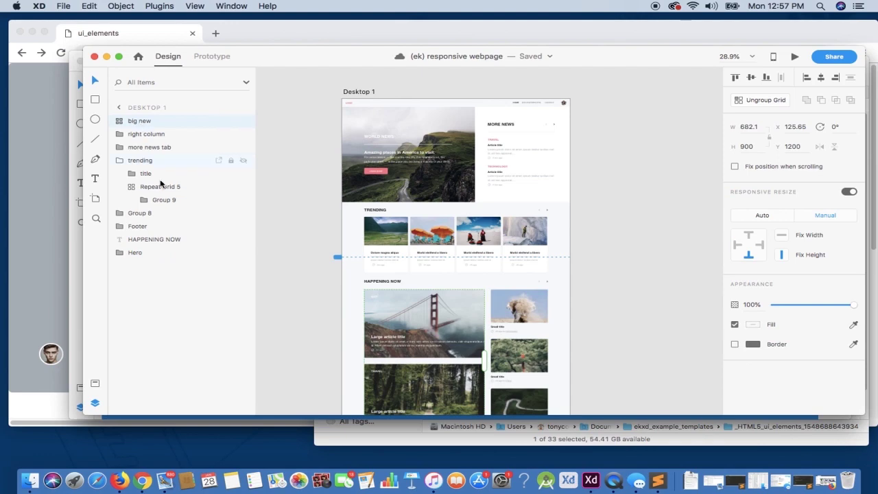
left_click(152, 252, "shift")
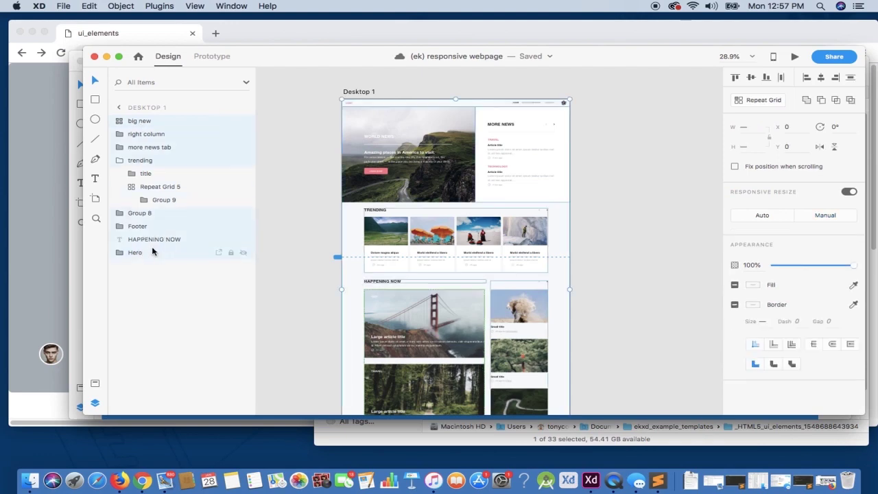
key("super+g")
Rename the new group on Desktop 1 as ${css|screen:default} desktop view.
double_click(149, 120)
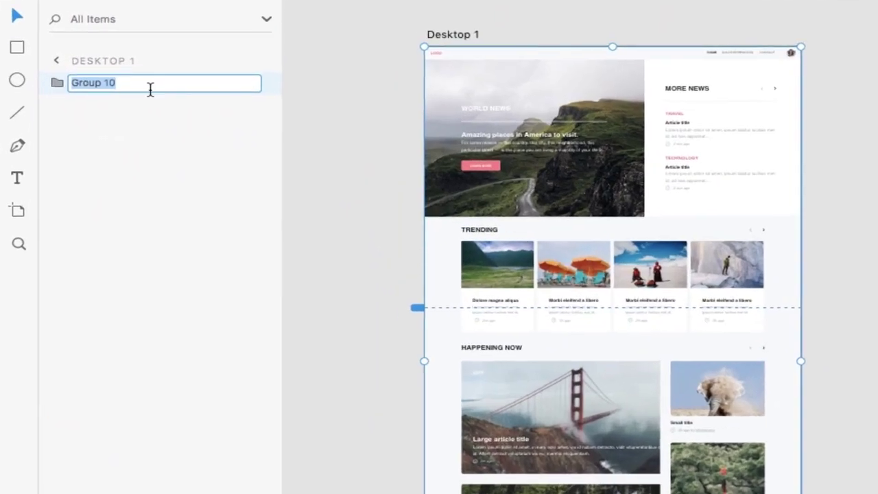
type("${css|screen:default}")
type("desktop")
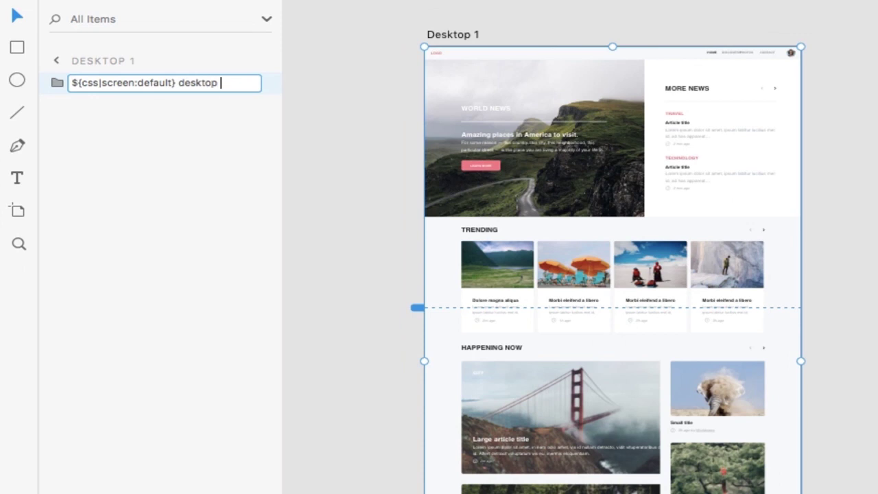
type(" view")
key("Return")
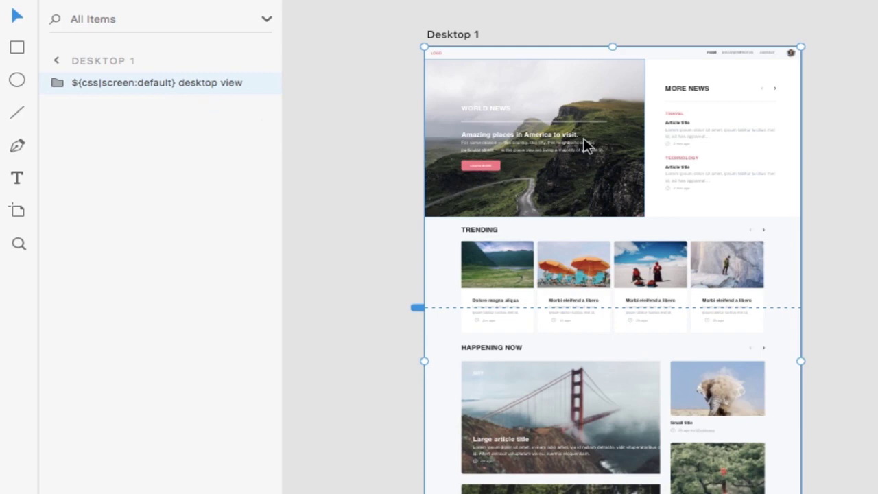
Duplicate the ${css|screen:default} desktop view group on Desktop 1 and expand the lower group.
key("ctrl+d")
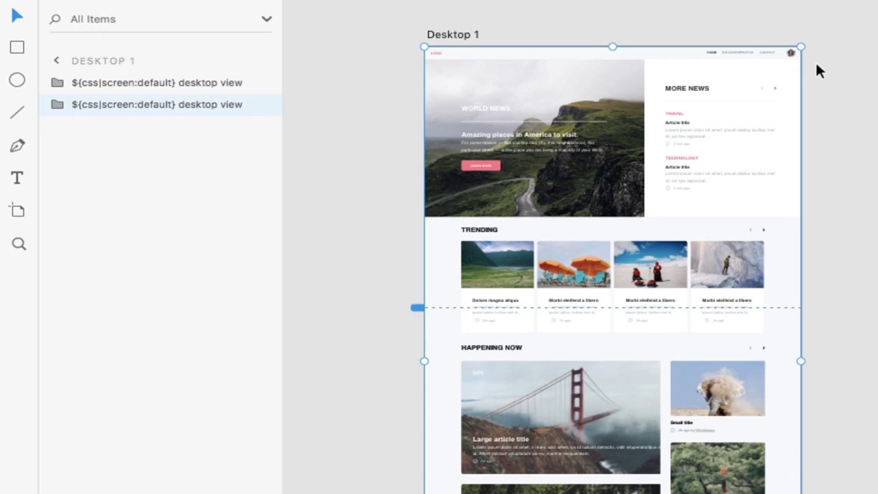
left_click(188, 107)
left_click(187, 114)
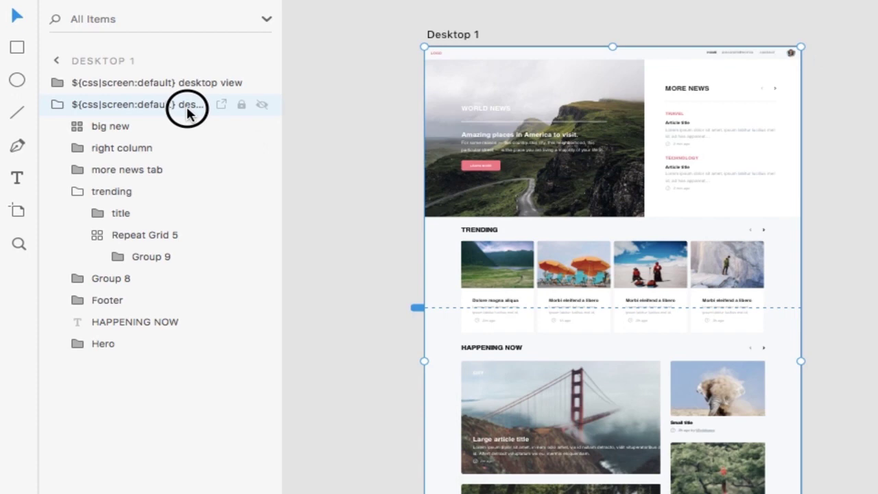
Rename the lower of the two desktop view groups as ${css|screen:700} tablet view.
double_click(188, 110)
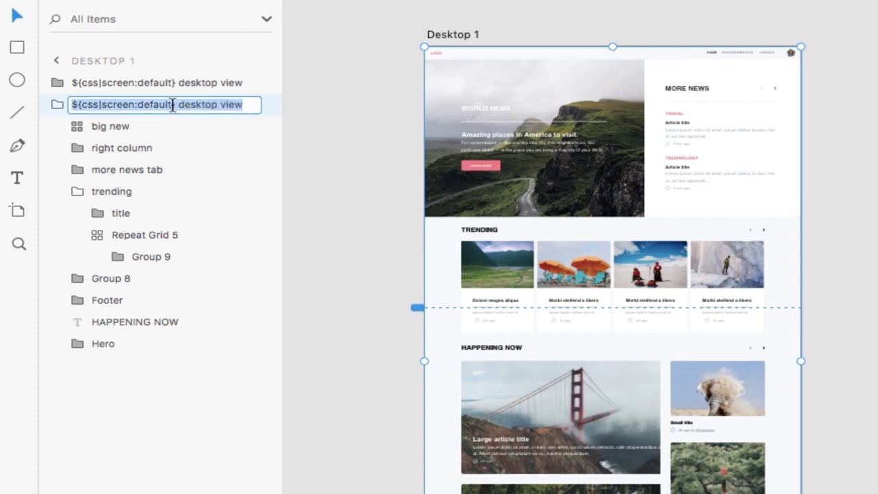
left_click(172, 105)
left_click_drag(172, 105, 141, 104)
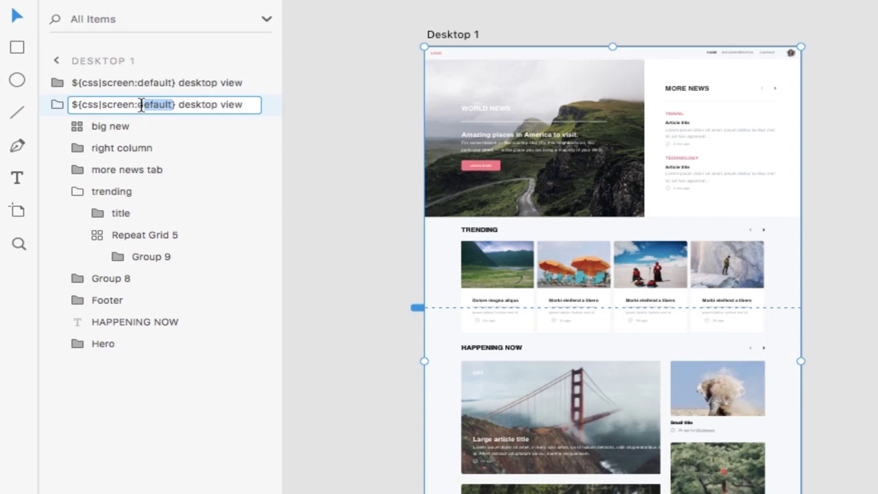
type("700")
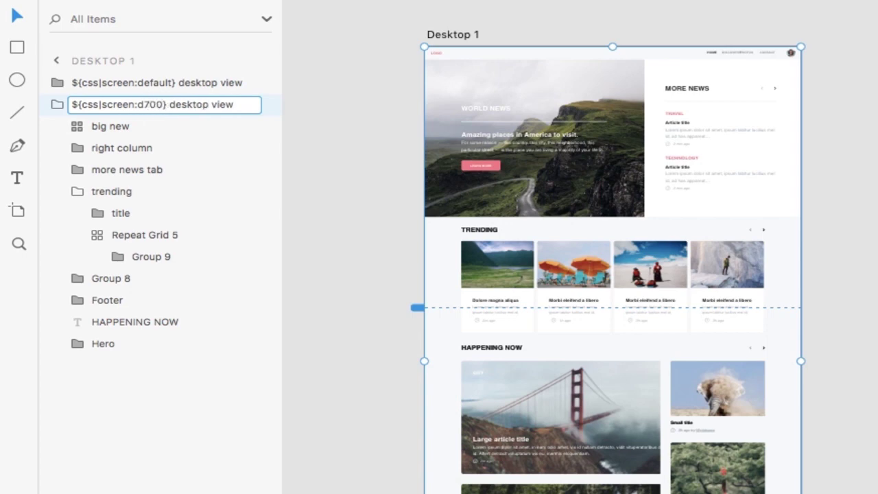
left_click(145, 104)
key("BackSpace")
left_click(185, 104)
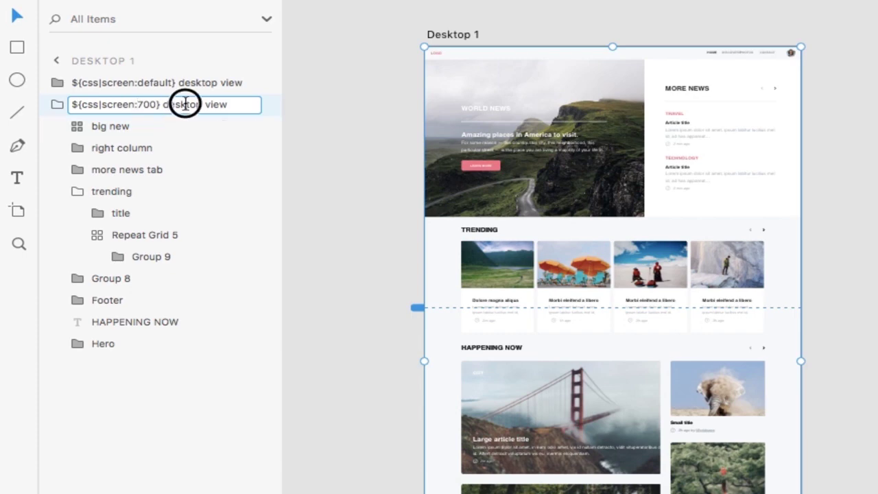
double_click(184, 105)
type("tab")
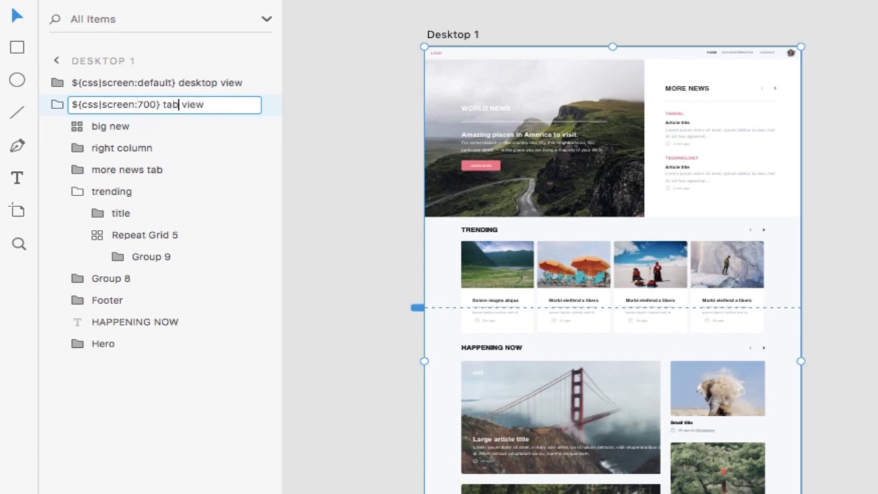
type("let")
key("Return")
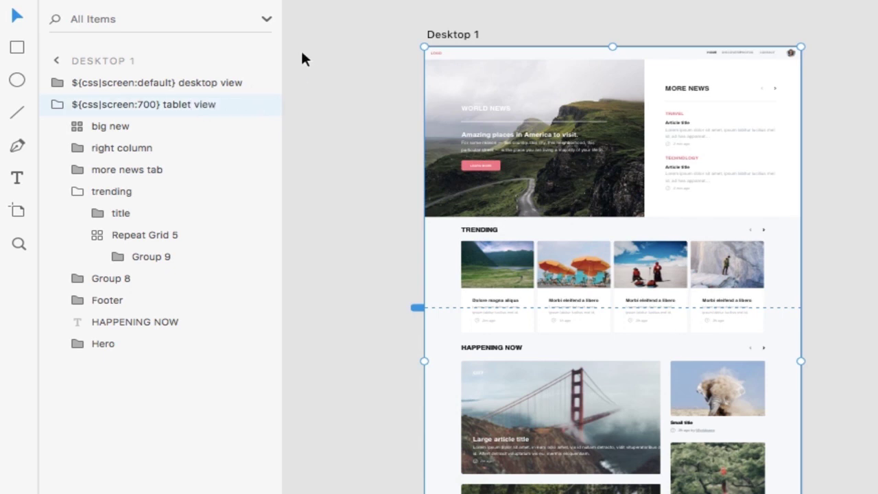
Hide the default desktop view group and narrow the tablet view group to slightly over half of the artboard's width.
left_click(263, 83)
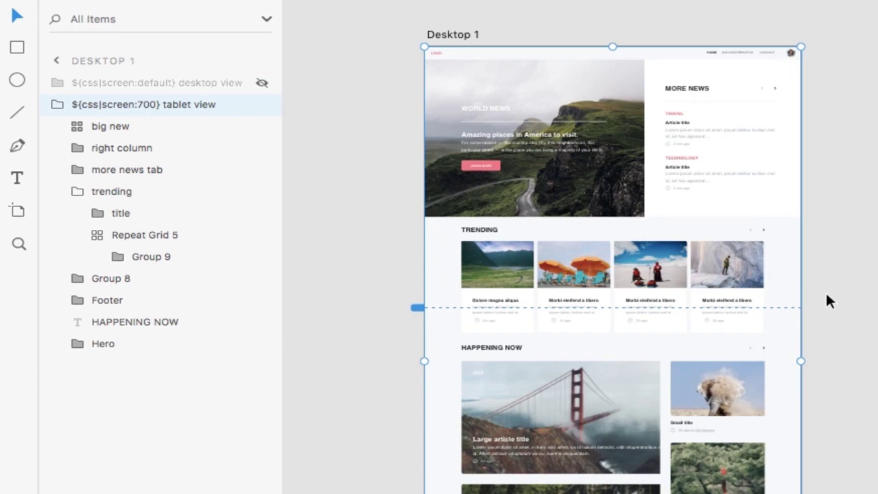
scroll(825, 291, "down", 3)
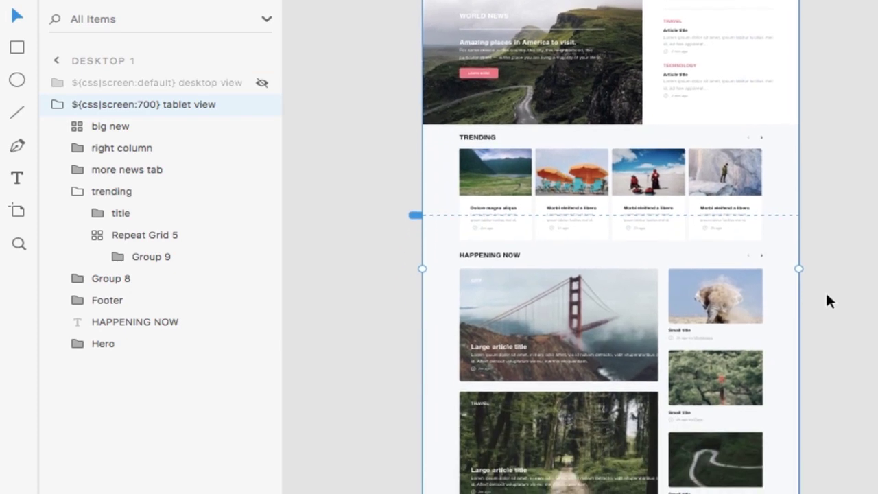
scroll(825, 291, "down", 2)
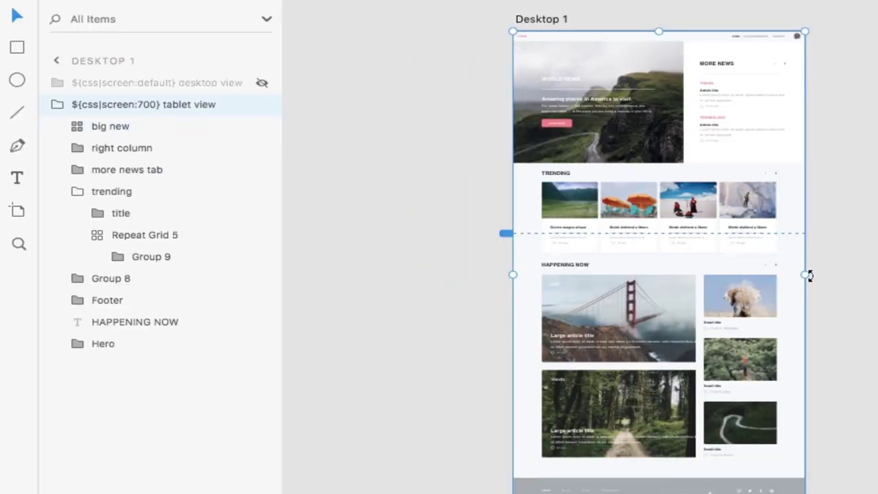
left_click_drag(809, 275, 702, 264)
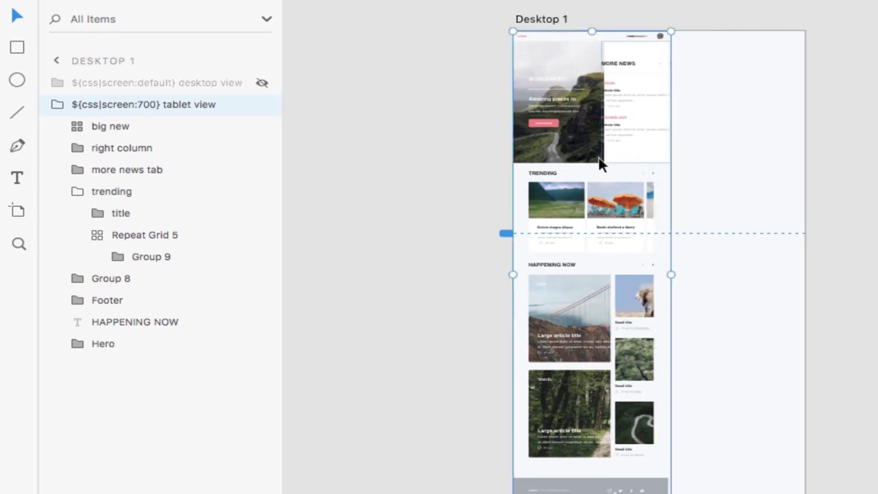
Move the big new, right column, Footer and HAPPENING NOW layers down together, leaving a gap below the tablet view's trending section.
left_click(647, 130)
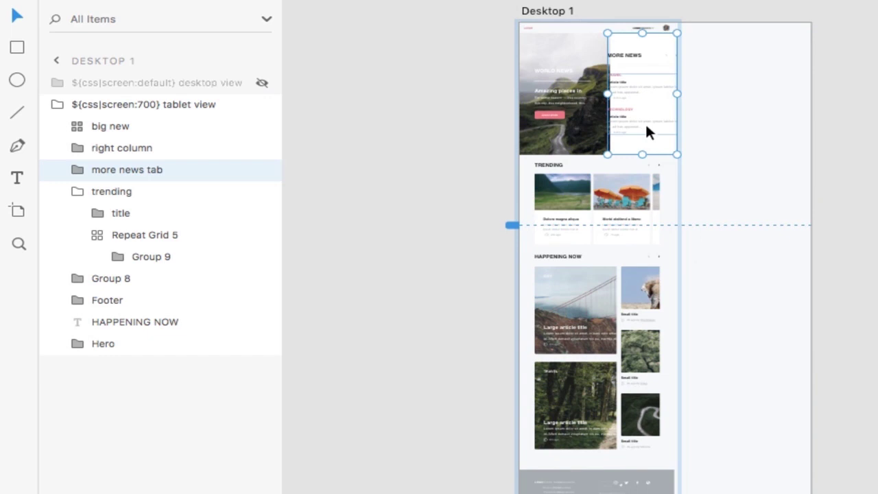
scroll(697, 260, "down", 3)
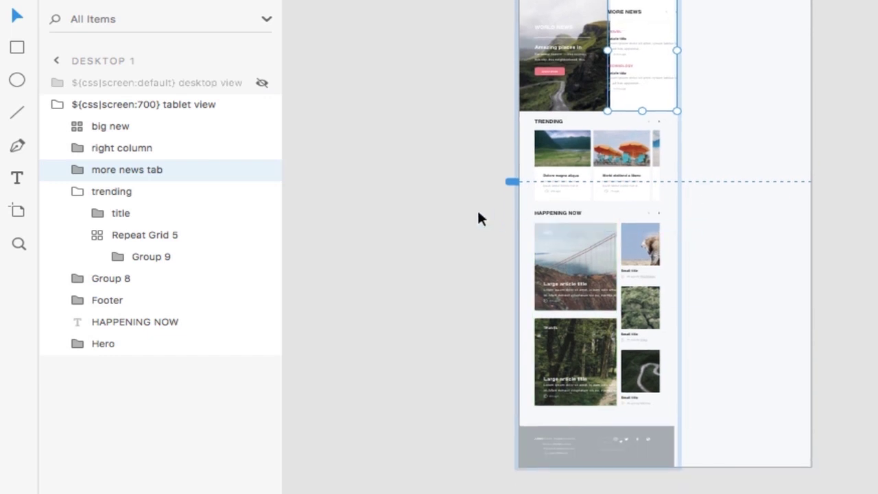
left_click_drag(495, 212, 688, 458)
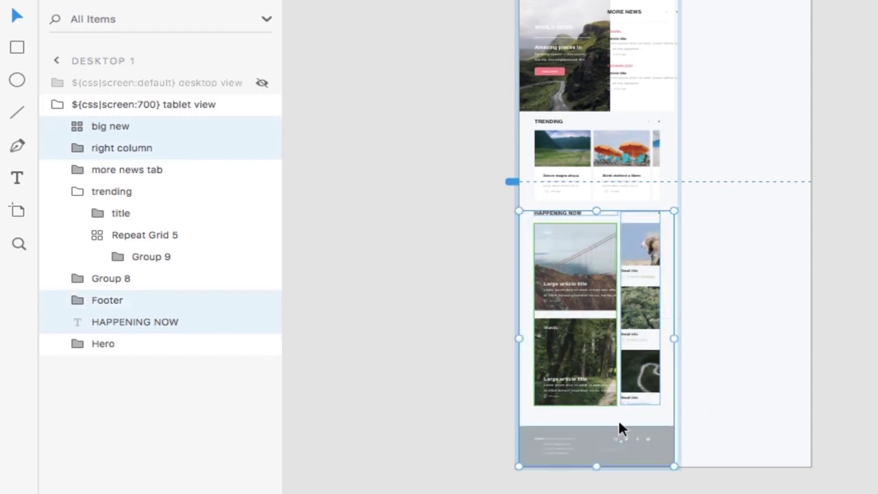
left_click_drag(622, 435, 624, 493)
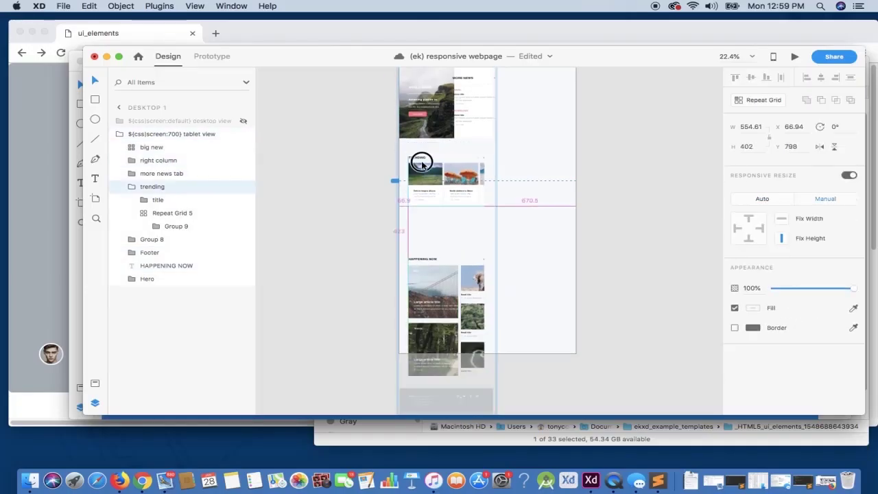
Rearrange the tablet view's more news tab below the hero as a single row of articles with narrower text.
left_click(480, 166)
double_click(375, 152)
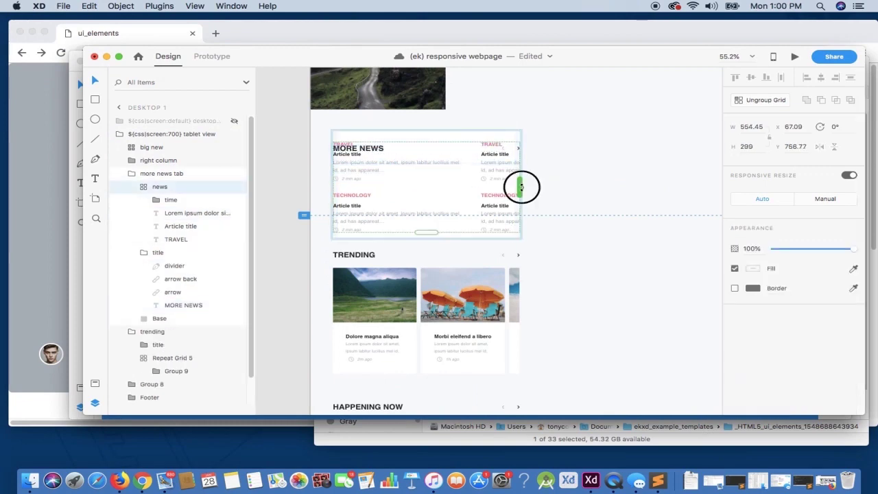
left_click_drag(519, 186, 462, 242)
left_click(402, 166)
left_click(442, 153)
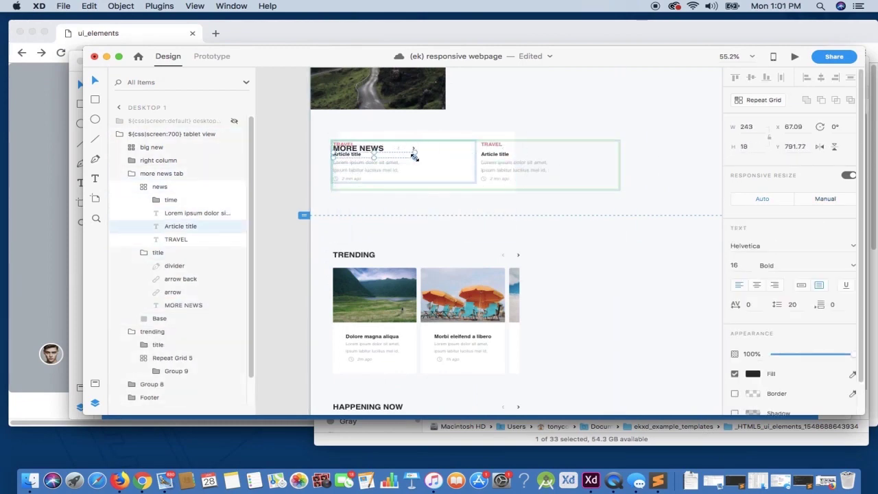
left_click(376, 172)
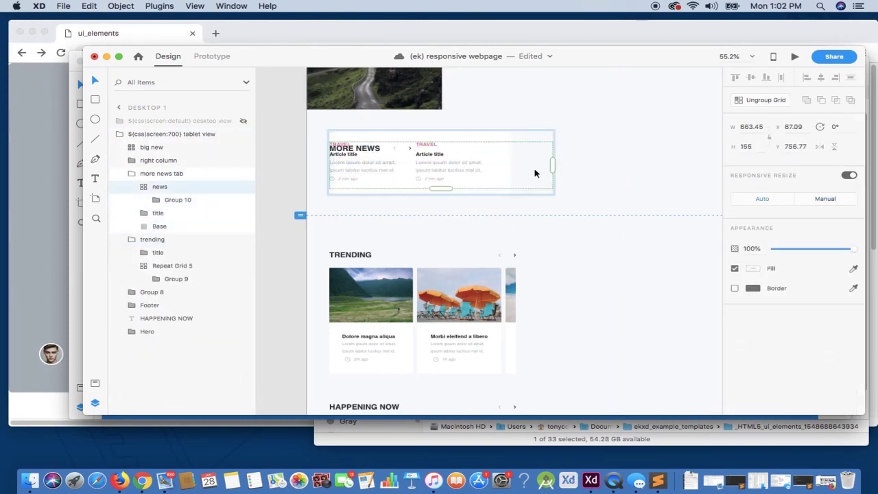
Widen the spacing between the articles in the tablet view's news repeat grid.
double_click(419, 168)
left_click(413, 160)
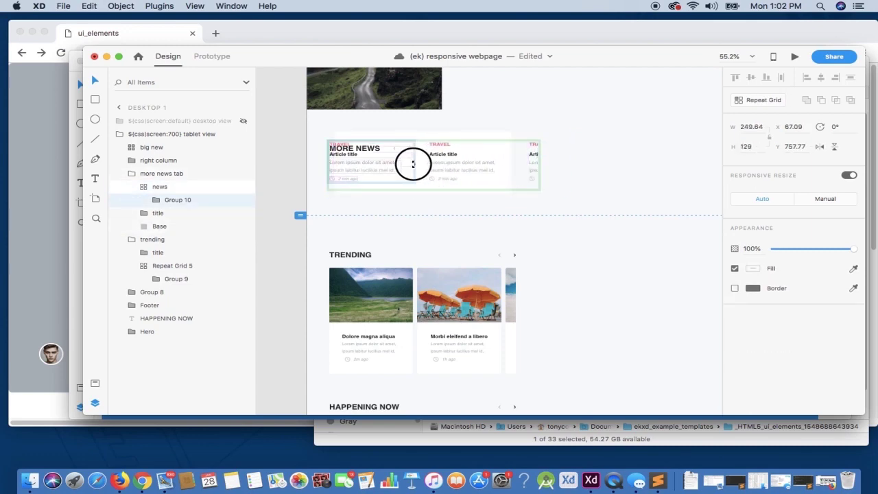
left_click(511, 162)
Widen the spacing in the tablet view's trending repeat grid so that two full cards fit per row.
key("super+3")
scroll(574, 193, "down", 3)
double_click(575, 193)
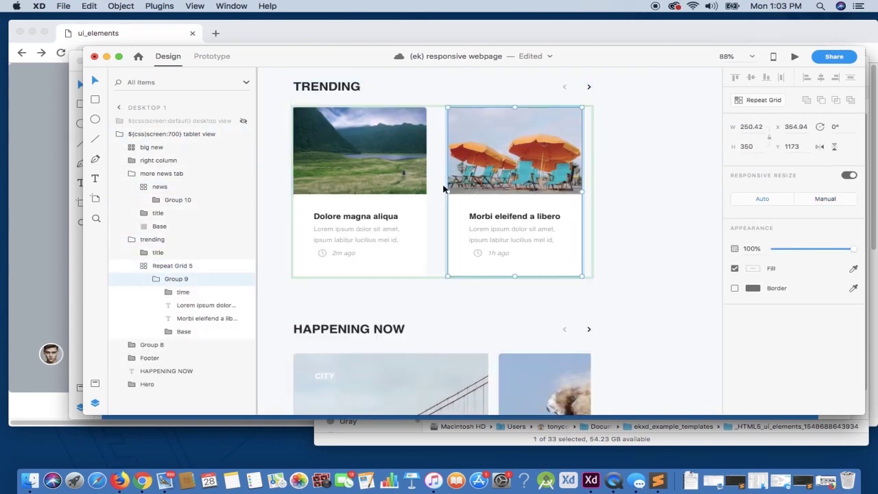
key("Escape")
Resize the more news tab's Base to about 526 by 206 around its two articles.
scroll(452, 314, "down", 5)
left_click(431, 176)
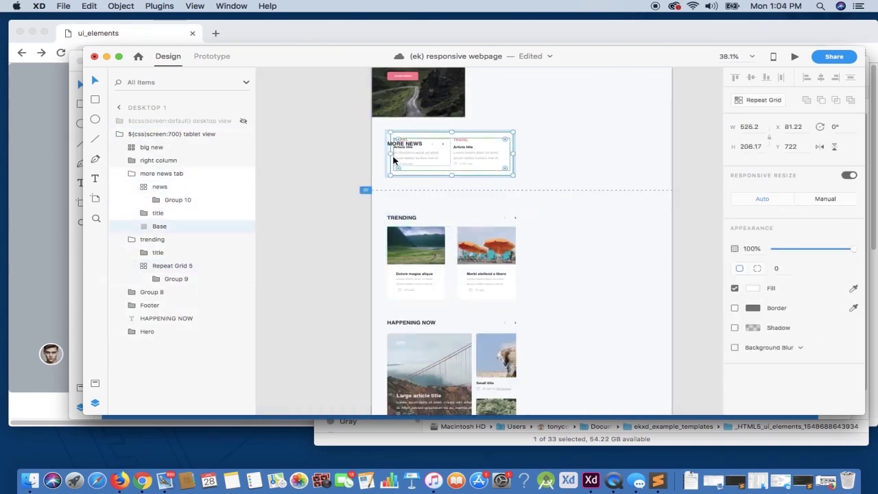
scroll(460, 274, "down", 3)
Extend the tablet view's trending repeat grid to two rows of two cards above the HAPPENING NOW section.
scroll(490, 314, "up", 3)
scroll(440, 321, "down", 5)
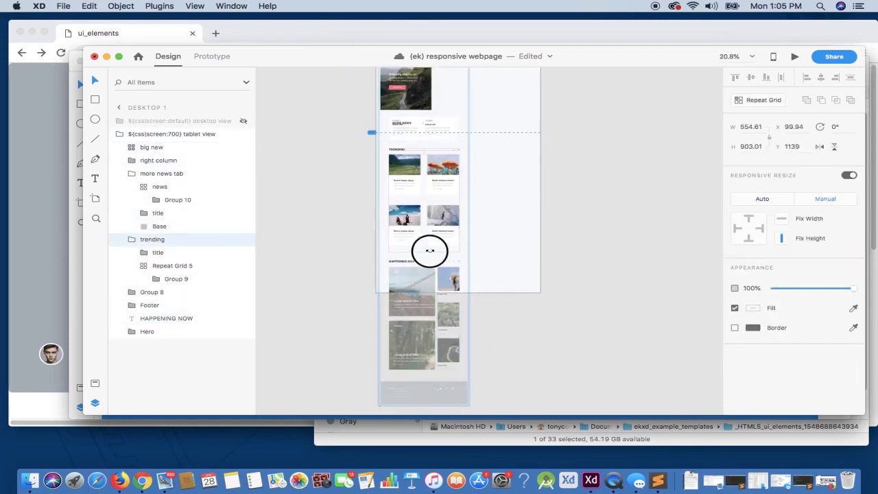
scroll(398, 145, "up", 5)
key("Escape")
scroll(345, 323, "down", 5)
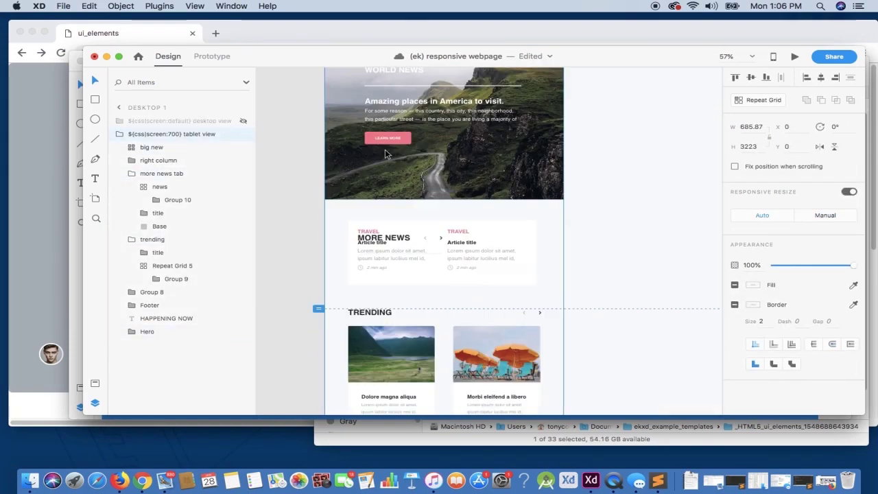
scroll(323, 168, "down", 5)
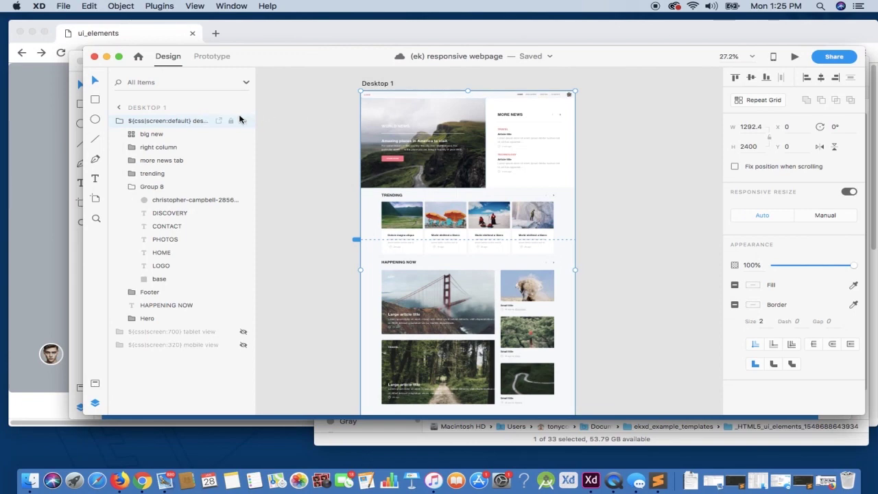
Collapse the ${css|screen:default} desktop view group and clear the selection.
right_click(121, 121)
left_click(119, 122)
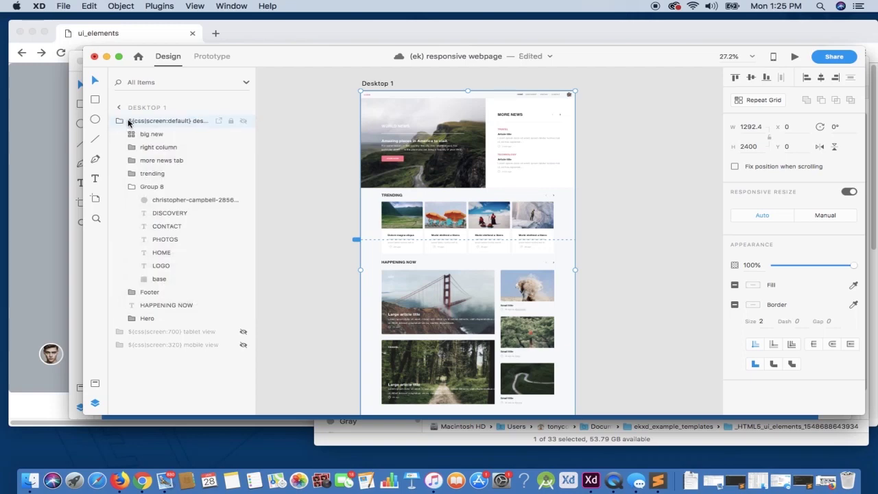
left_click(119, 123)
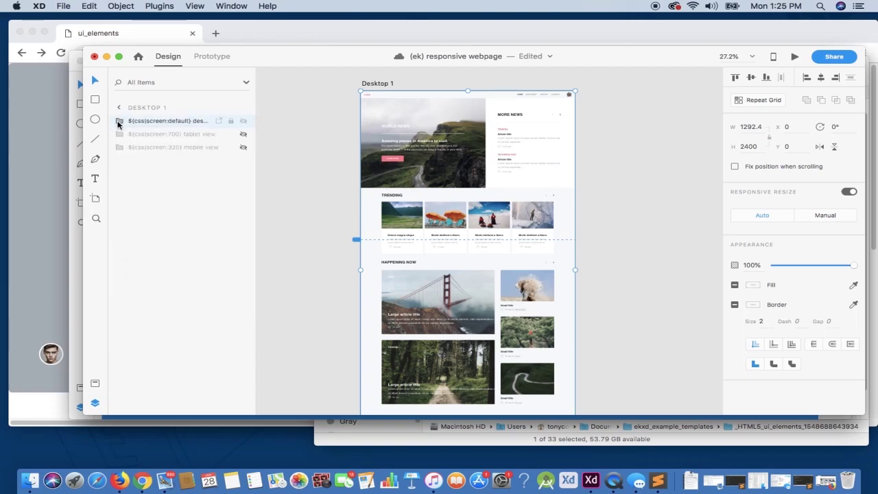
left_click(281, 198)
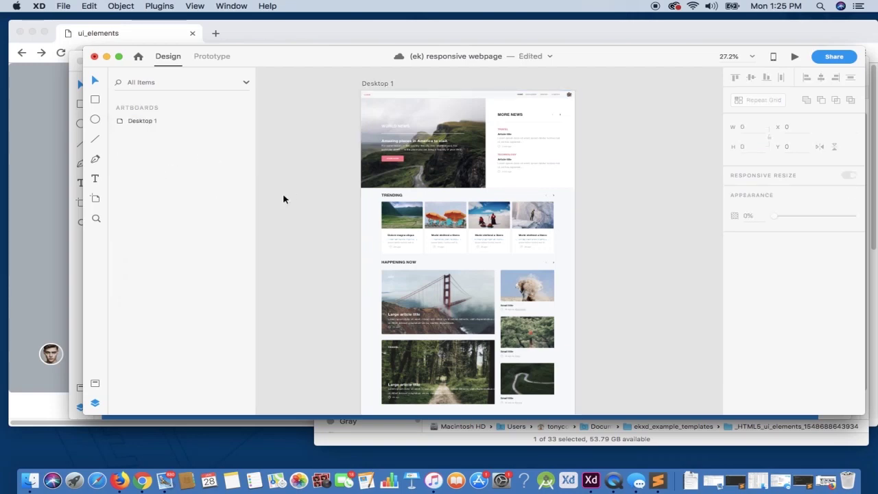
scroll(281, 198, "down", 5)
scroll(282, 198, "up", 5)
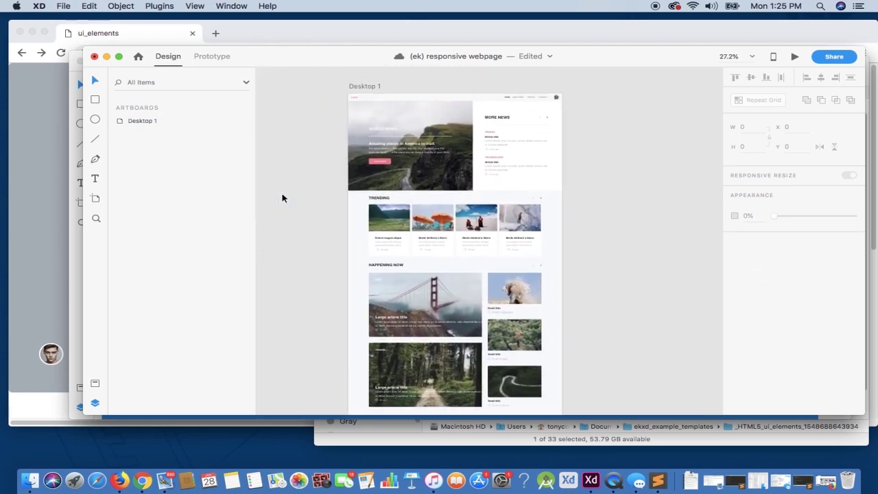
Export the responsive webpage as HTML5 with the Export Now plugin into the ekxd_example_templates folder.
left_click(163, 7)
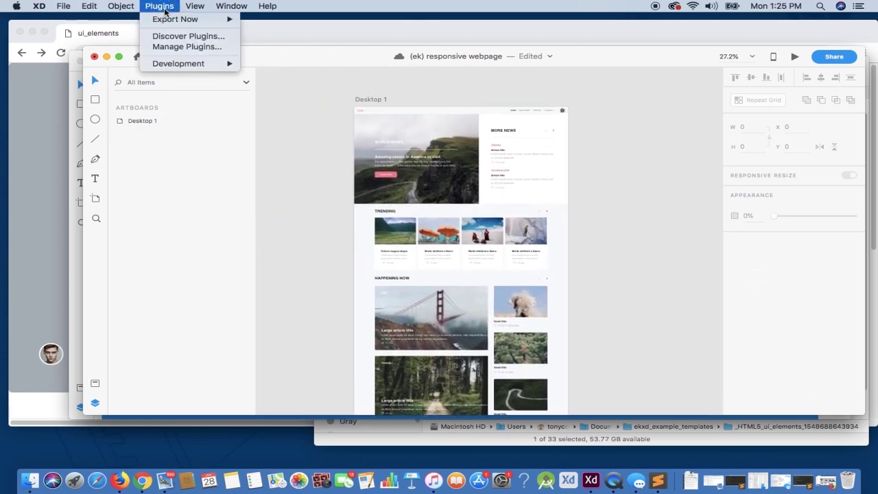
mouse_move(175, 20)
left_click(277, 23)
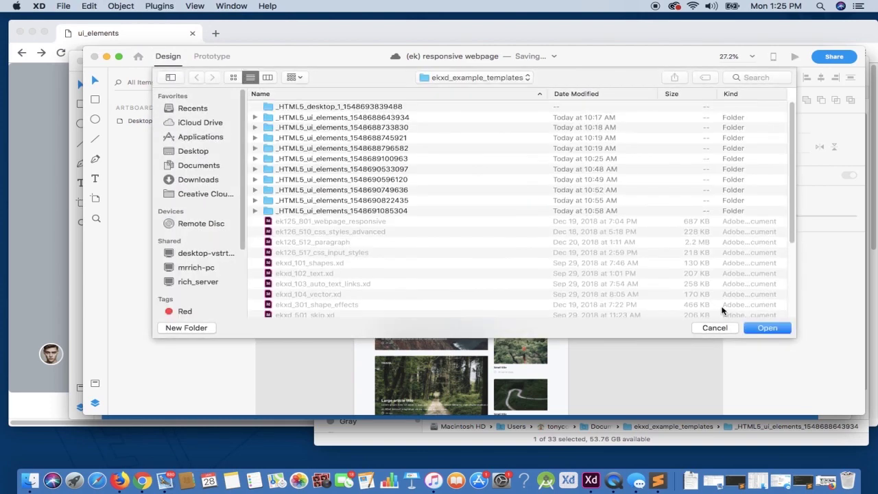
left_click(761, 328)
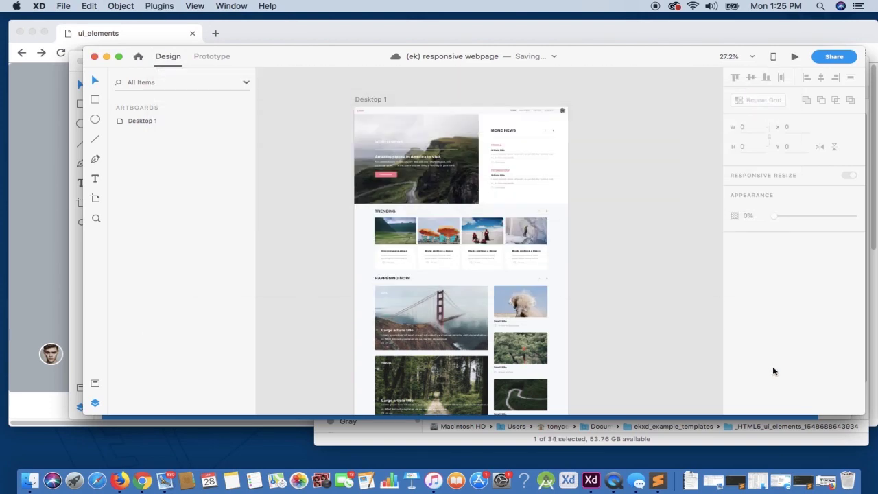
left_click(713, 444)
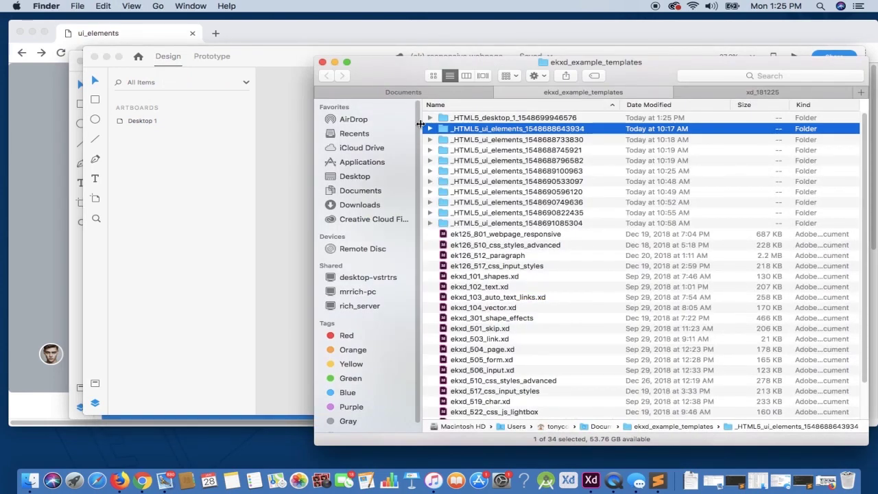
left_click(430, 118)
left_click_drag(473, 139, 37, 162)
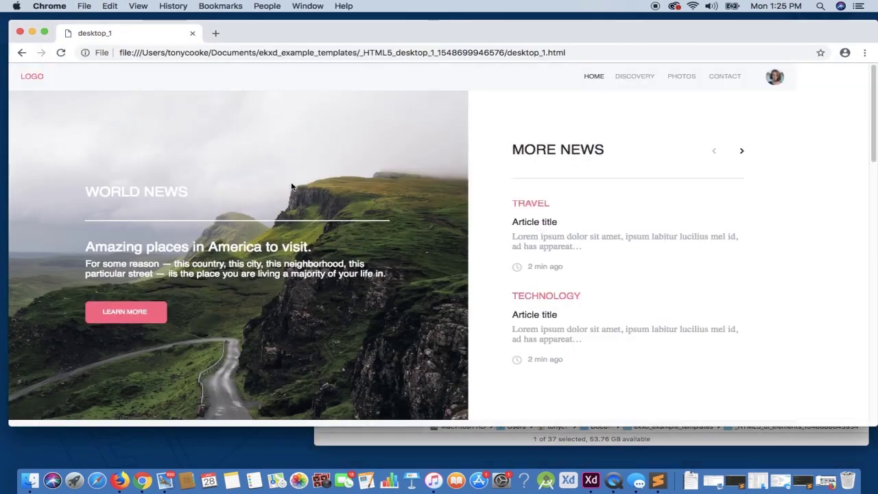
Examine the exported page's desktop layout from the header through the trending and article sections to the footer.
scroll(290, 186, "down", 5)
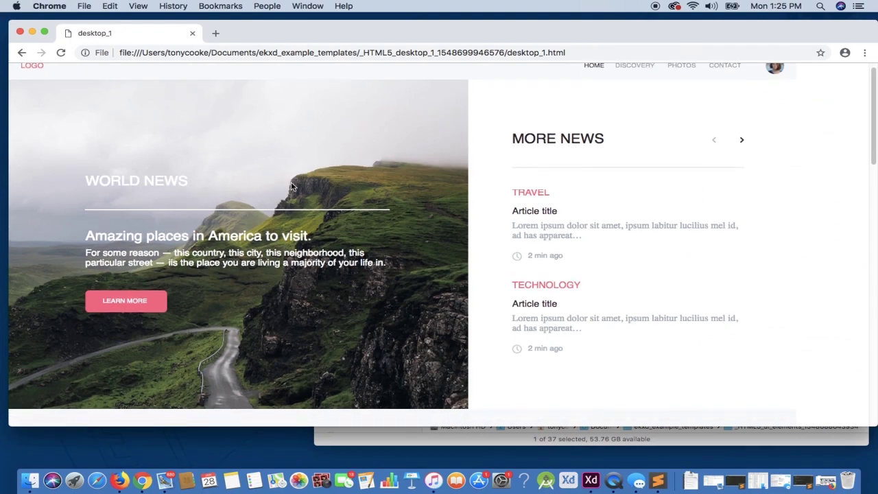
scroll(290, 181, "down", 10)
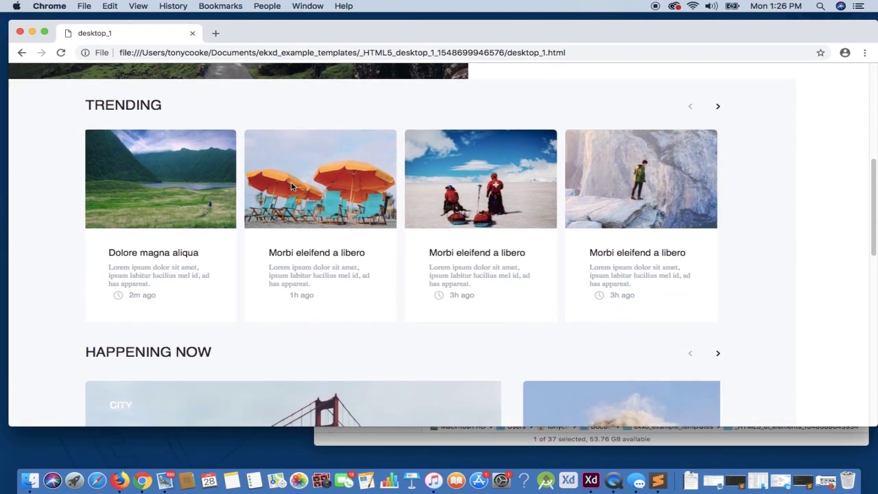
scroll(291, 184, "down", 8)
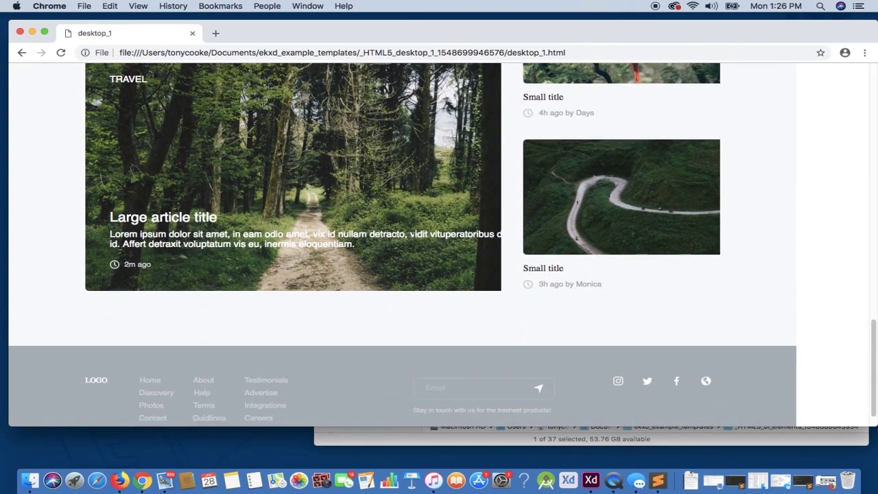
scroll(404, 260, "down", 2)
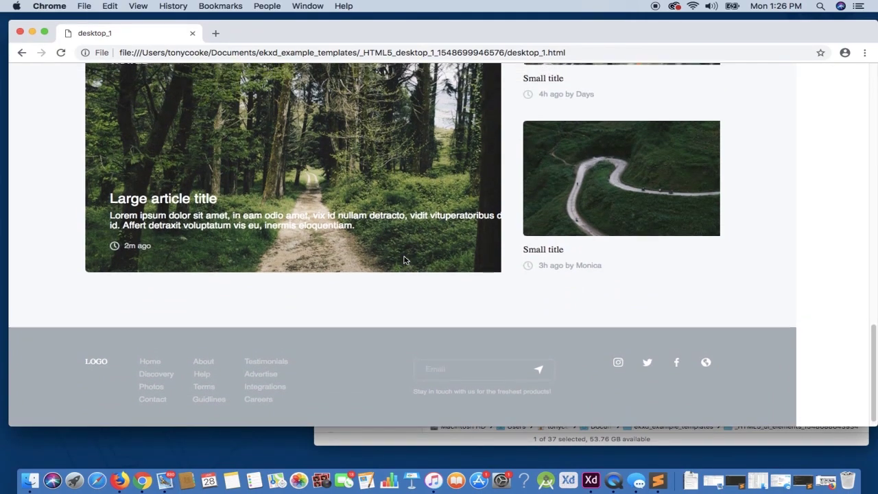
scroll(404, 260, "up", 20)
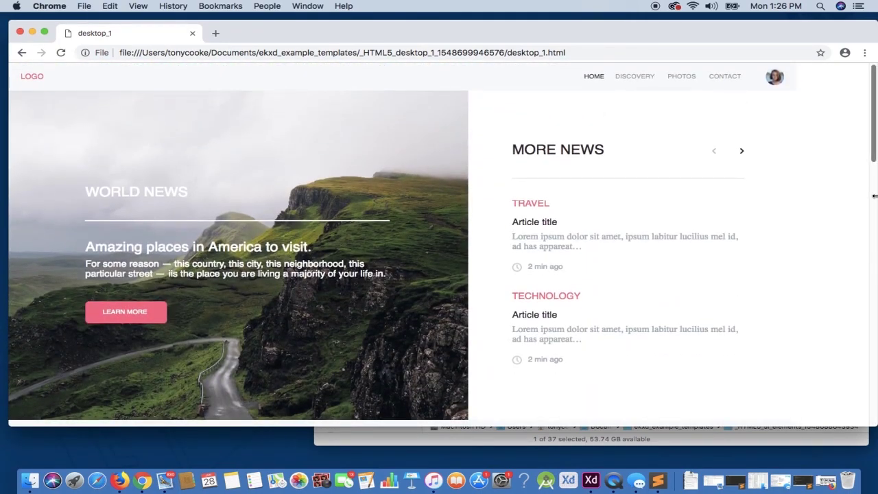
Narrow the browser window to tablet width and examine the more news, trending and HAPPENING NOW sections.
left_click_drag(855, 195, 596, 201)
scroll(355, 275, "down", 10)
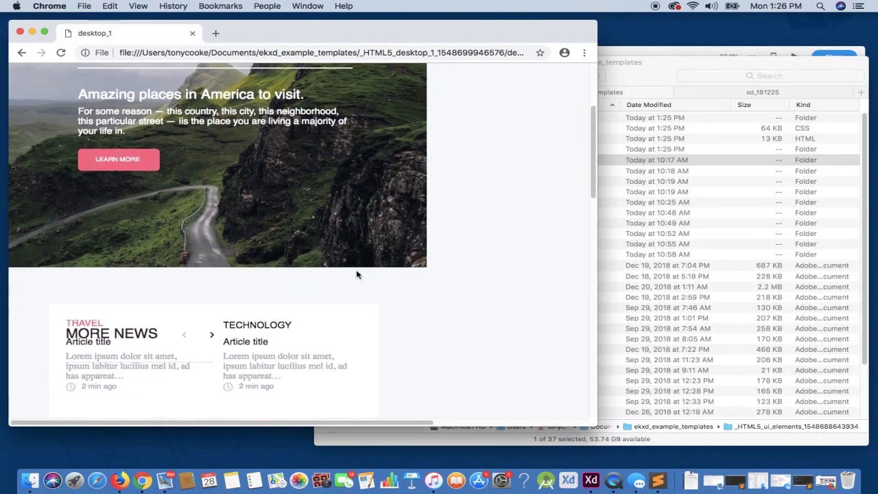
scroll(356, 274, "down", 14)
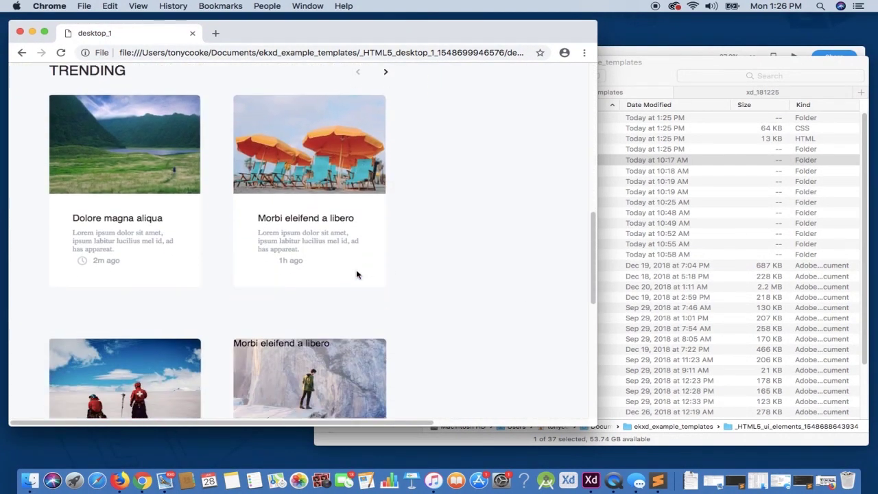
scroll(356, 275, "down", 3)
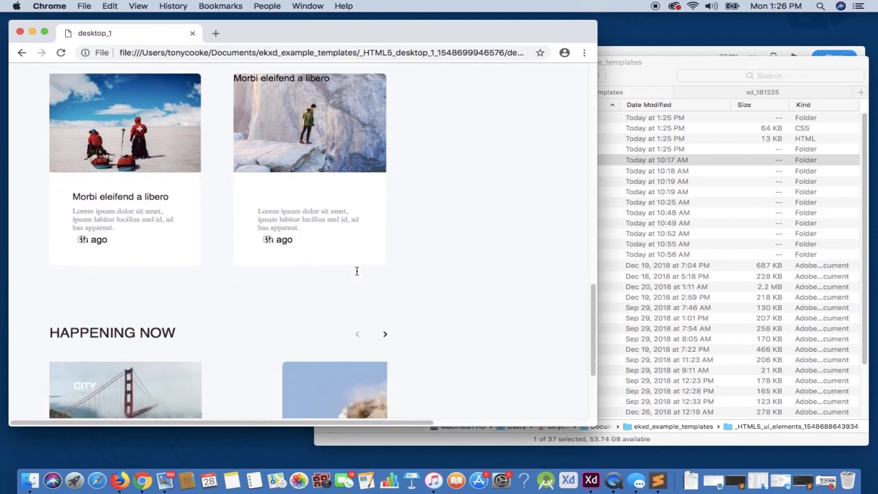
scroll(355, 275, "down", 5)
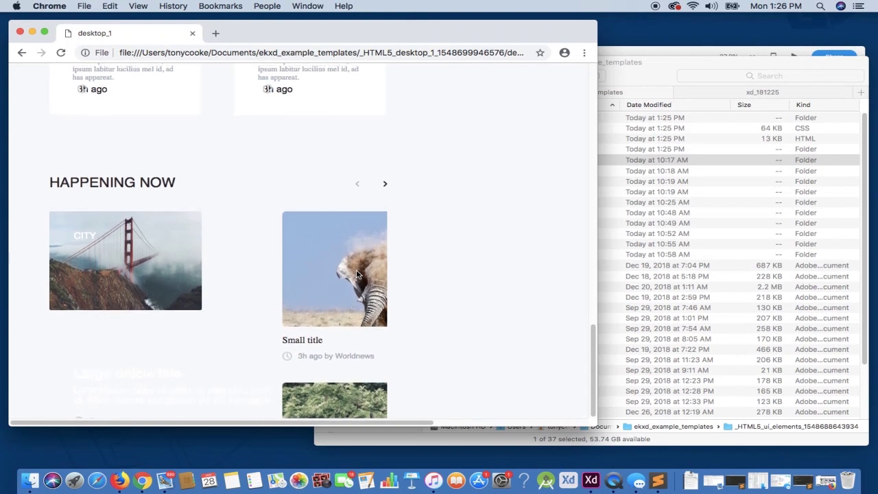
scroll(356, 274, "up", 12)
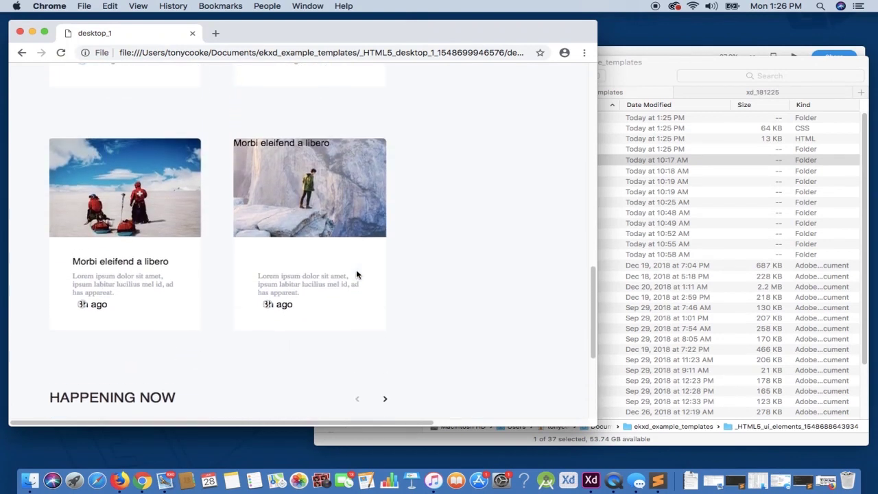
scroll(356, 274, "up", 3)
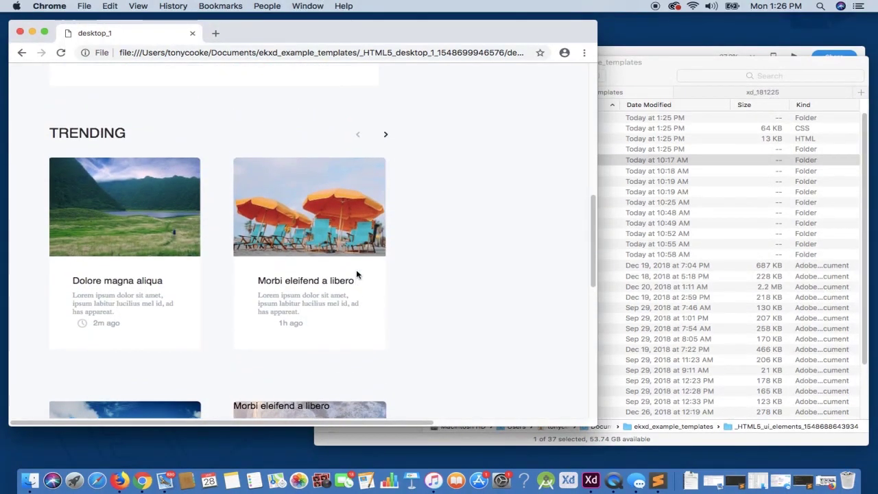
scroll(356, 275, "down", 1)
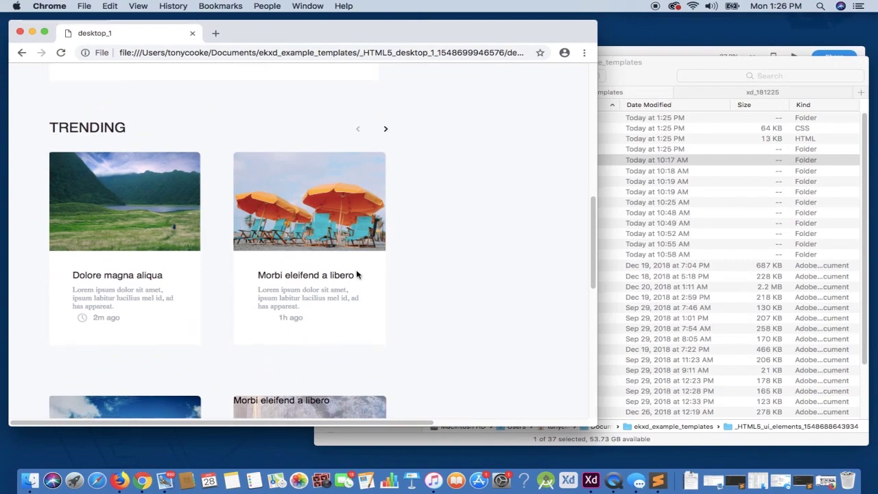
scroll(356, 275, "up", 15)
Narrow the browser window to mobile width and examine the hero, more news and stacked trending cards.
left_click_drag(597, 213, 313, 221)
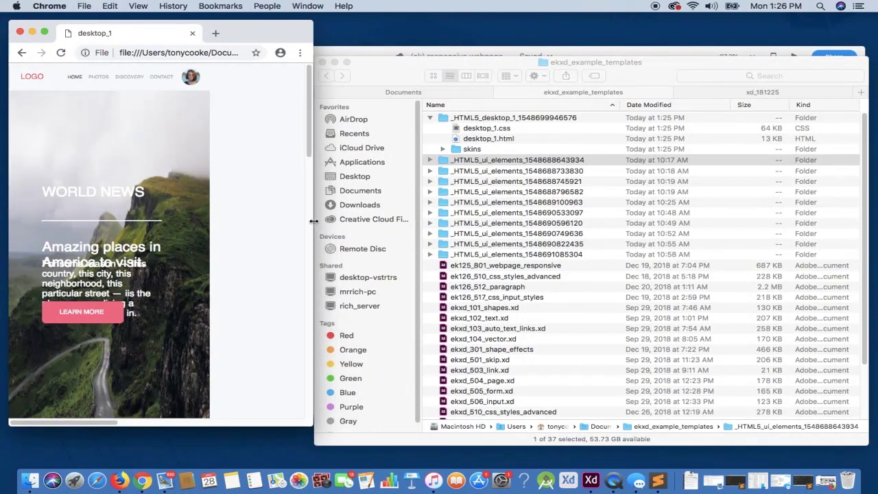
scroll(247, 302, "down", 5)
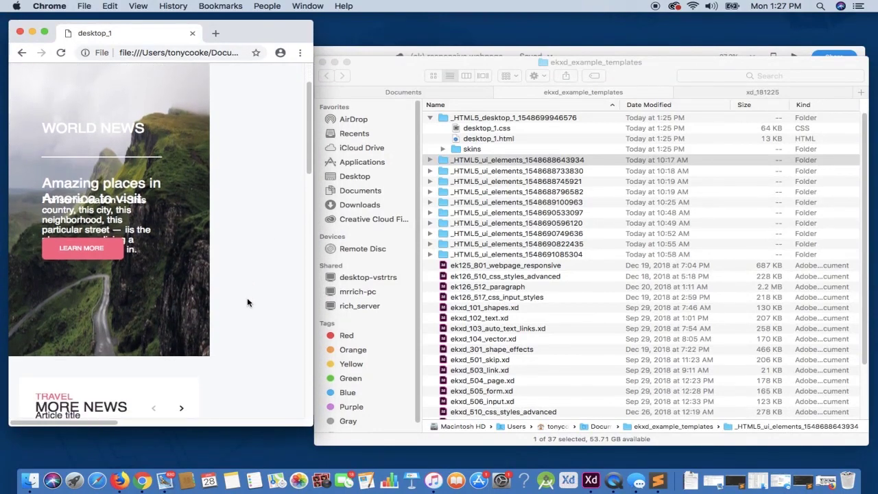
scroll(248, 303, "down", 6)
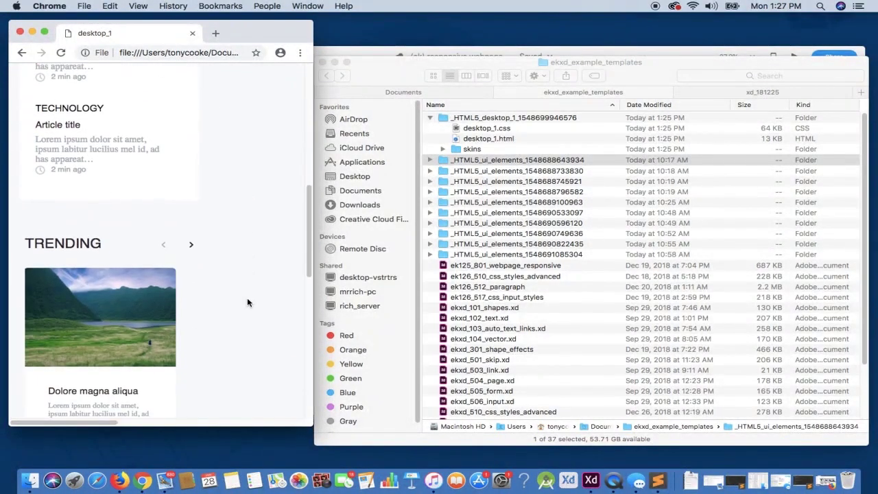
scroll(247, 302, "down", 6)
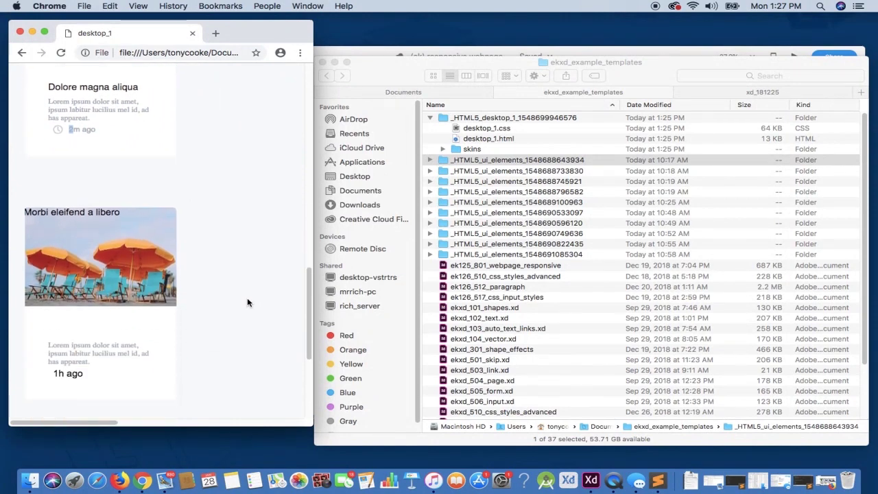
scroll(248, 302, "down", 5)
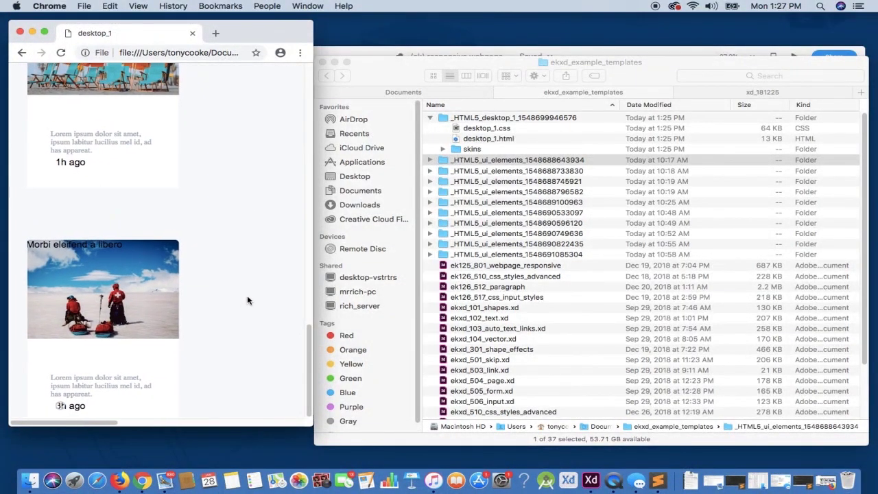
scroll(248, 302, "up", 2)
scroll(247, 300, "up", 15)
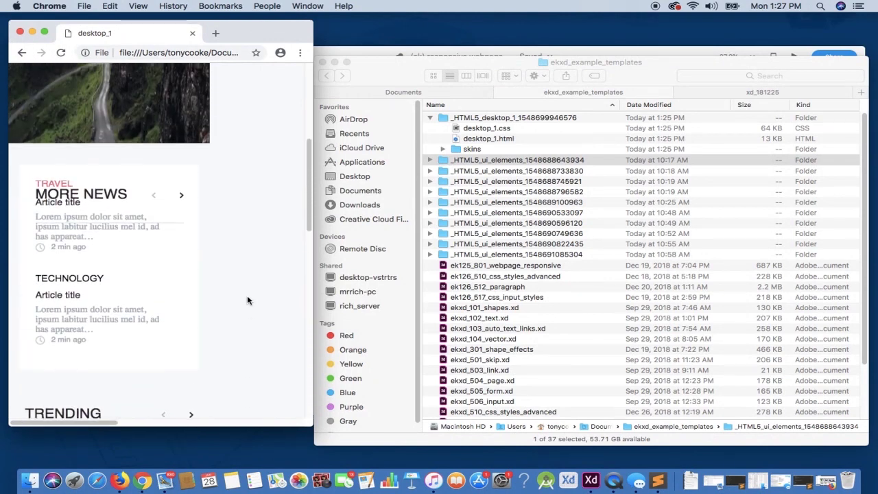
scroll(248, 300, "up", 2)
scroll(247, 300, "up", 1)
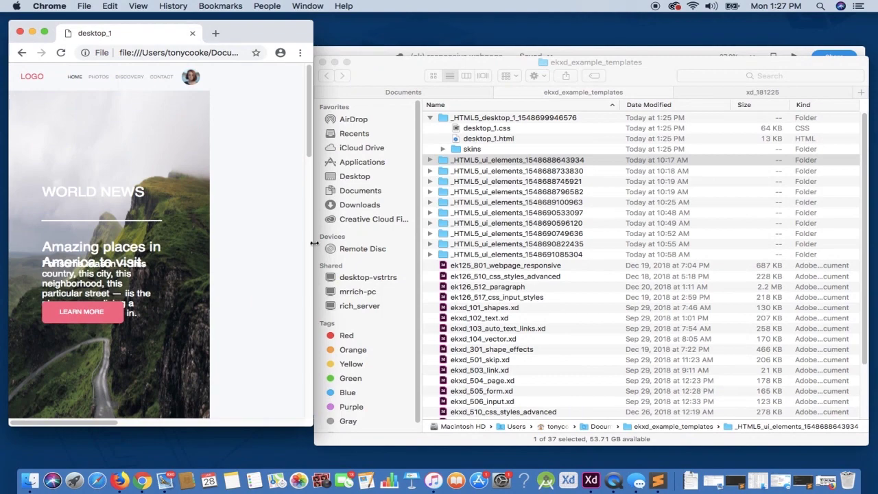
Widen the browser window back to desktop width and check the page down to the footer.
left_click_drag(312, 244, 839, 261)
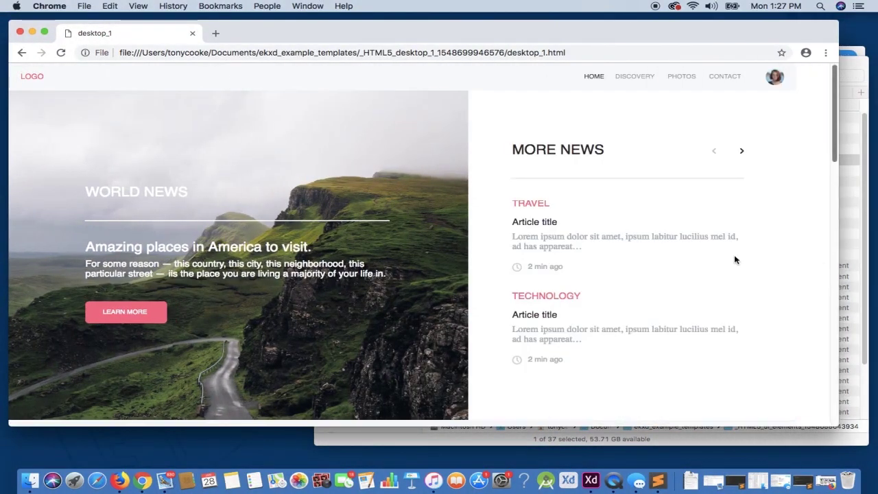
scroll(640, 272, "down", 15)
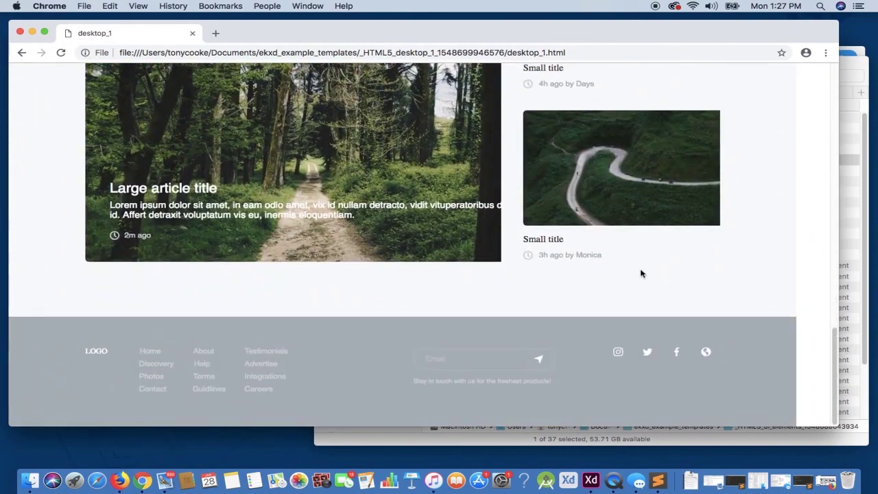